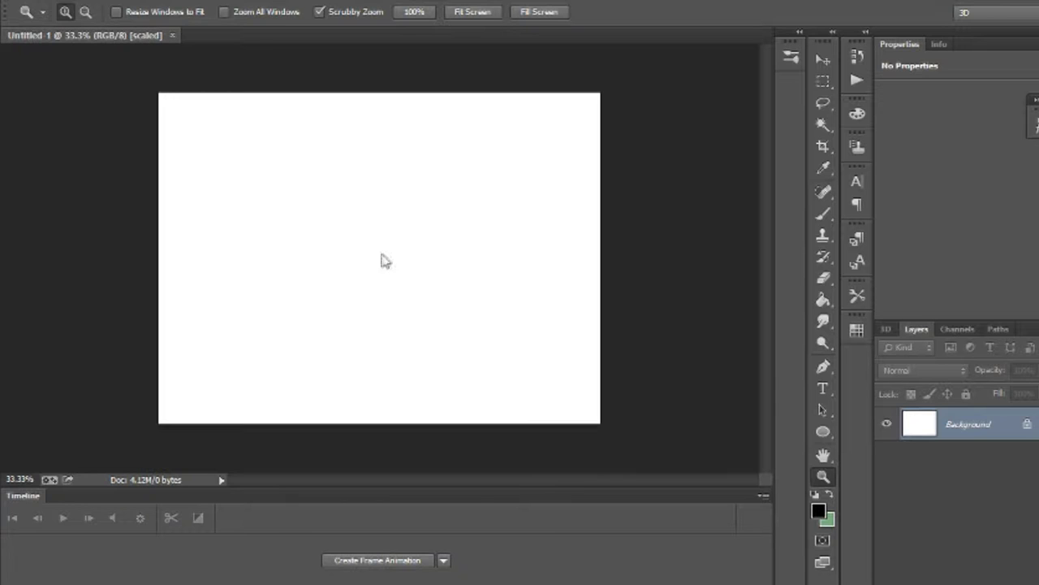
Step: Add a new empty layer above the Background layer
double_click(822, 475)
left_click_drag(415, 152, 439, 147)
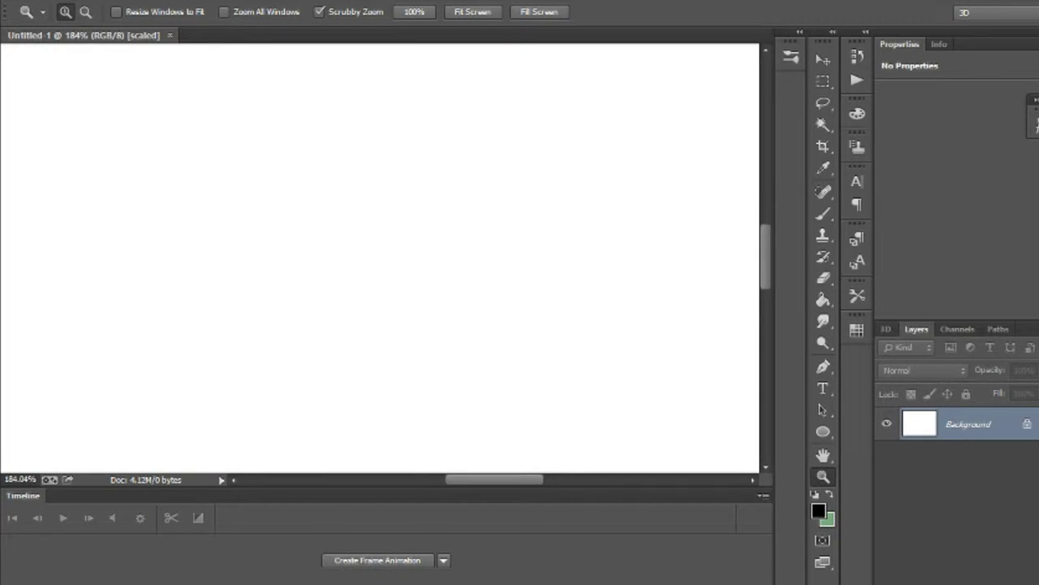
left_click(1011, 578)
left_click_drag(505, 479, 464, 482)
left_click(468, 13)
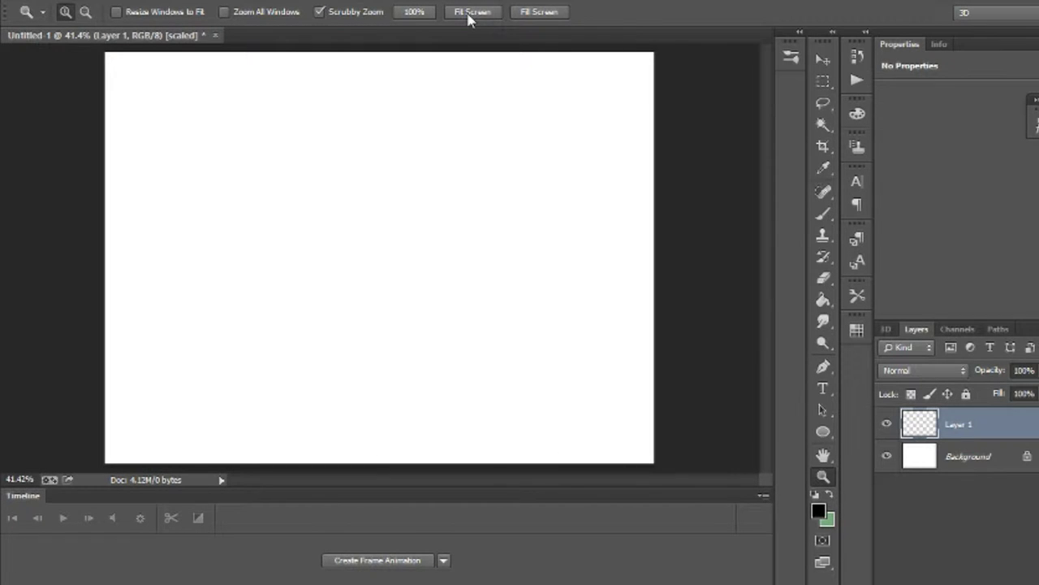
Step: Choose the Brush tool with the Pencil preset and set its size to 5 px
left_click(822, 213)
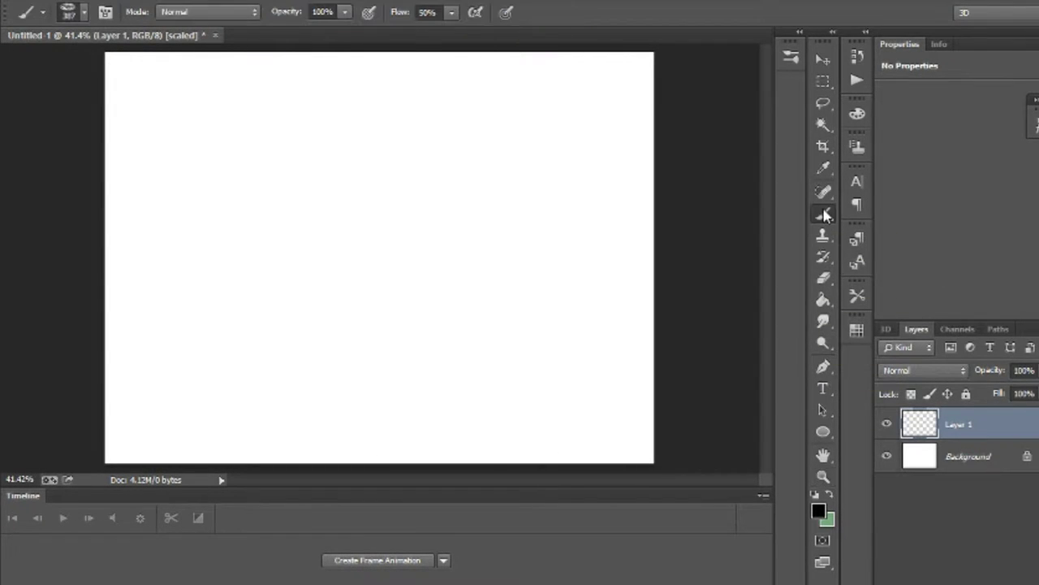
left_click(81, 12)
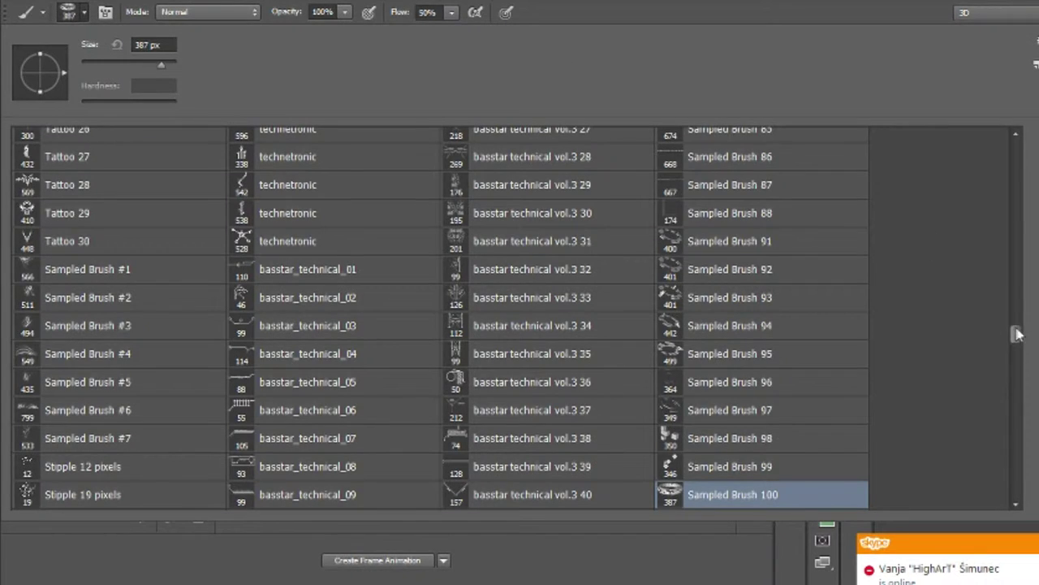
left_click_drag(1016, 333, 1027, 197)
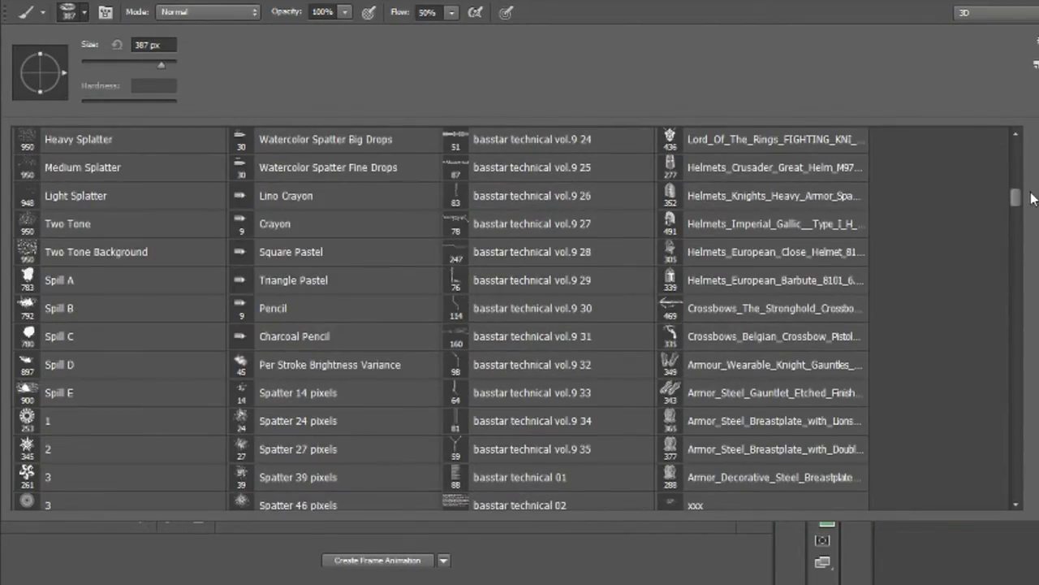
left_click(273, 353)
key("BackSpace")
type("5")
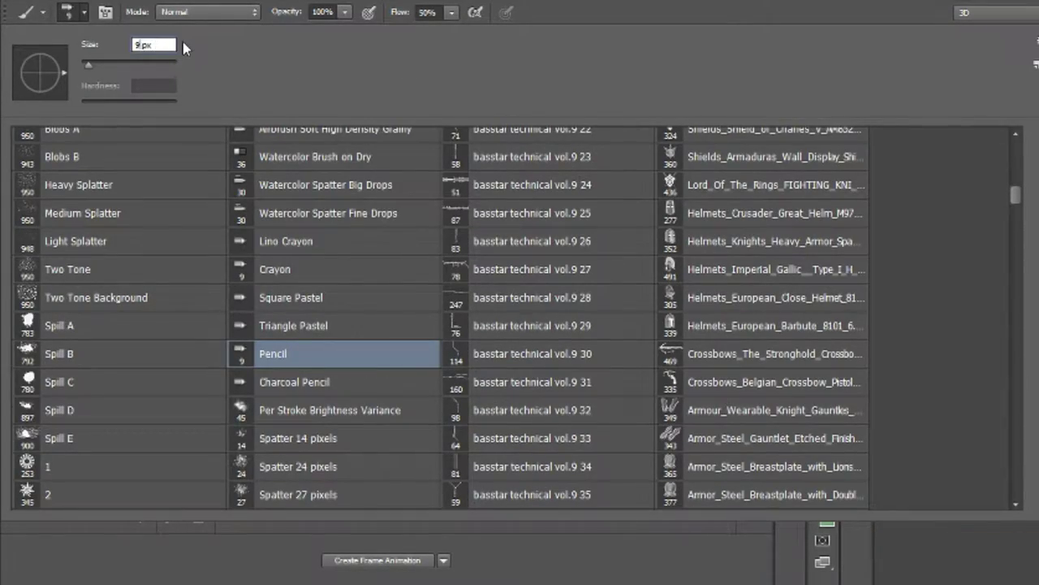
key("Return")
key("Return")
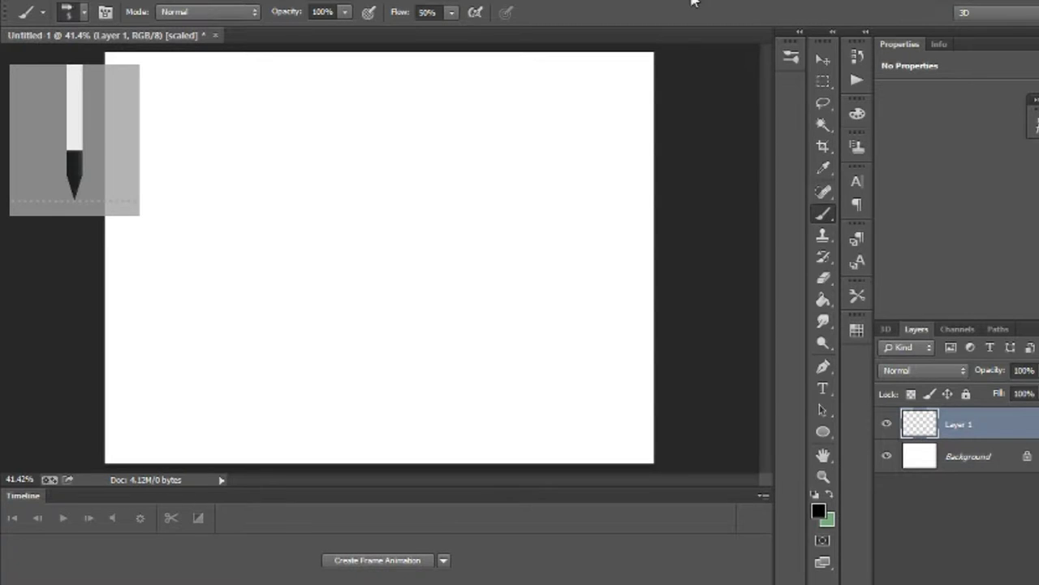
Step: Set the foreground colour to a bright cyan blue for the construction sketch
key("z")
left_click(417, 249)
left_click(450, 237)
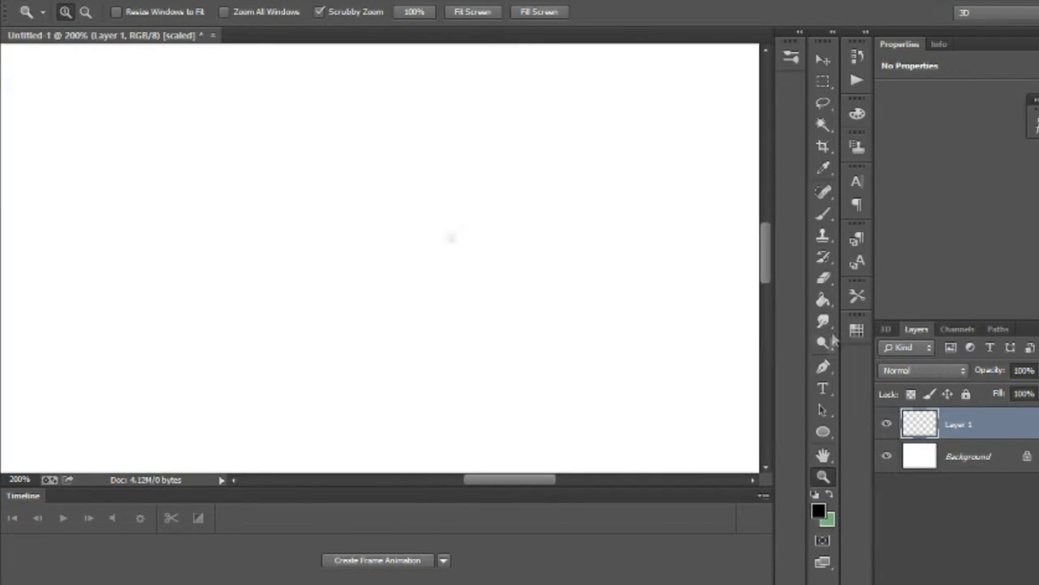
left_click(819, 510)
left_click(515, 139)
left_click(695, 122)
left_click(471, 11)
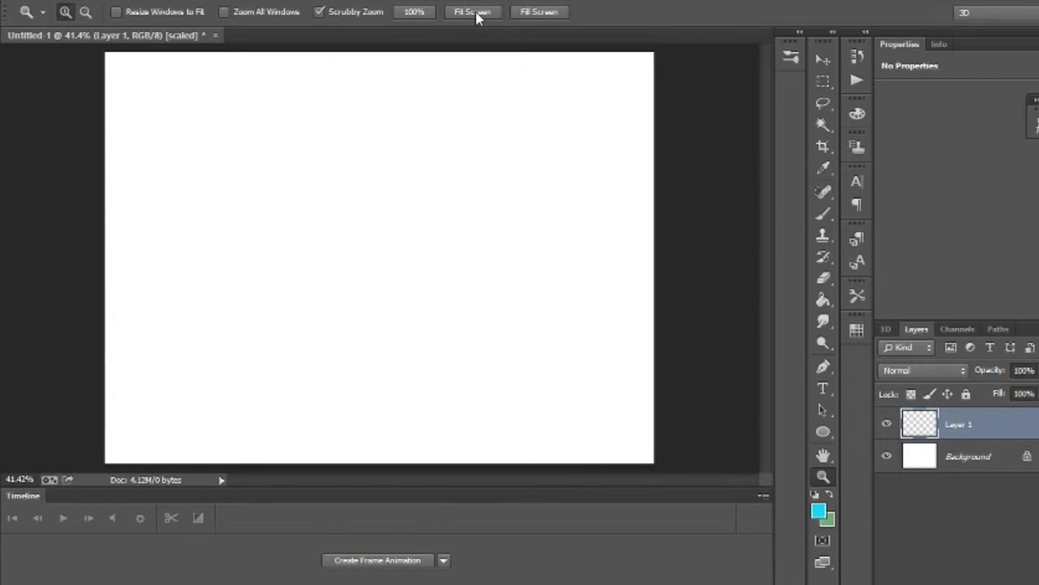
Step: Sketch an oval head in cyan with a curved centre line and crosswise guides for eyes, nose and mouth
left_click(823, 213)
mouse_move(357, 140)
left_mouse_down()
mouse_move(405, 239)
mouse_move(355, 216)
mouse_move(448, 158)
left_mouse_up()
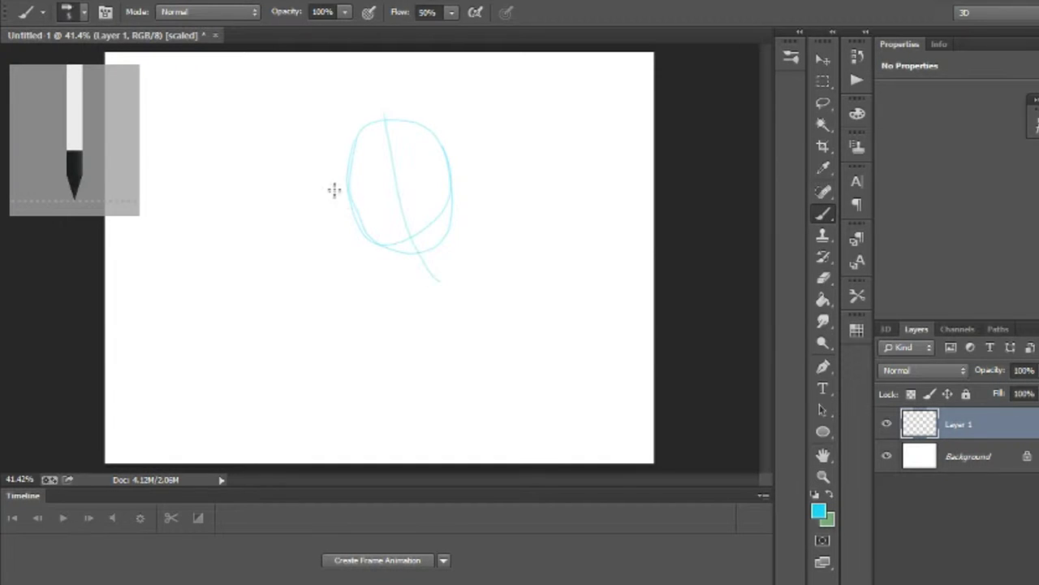
left_click_drag(326, 185, 472, 154)
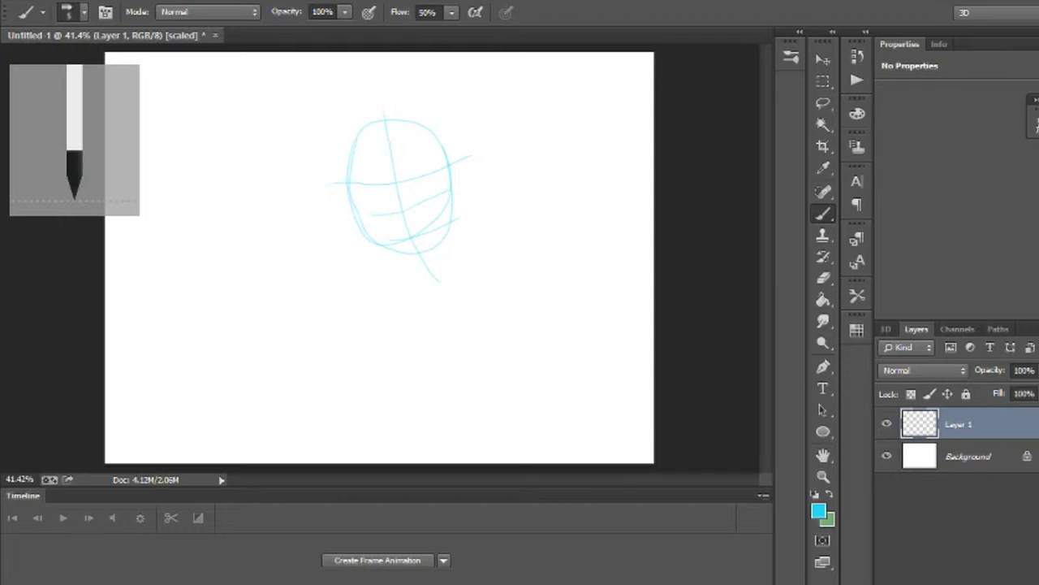
Step: Add another empty layer and rename the sketch layer to temp
key("ctrl+shift+alt+n")
double_click(958, 456)
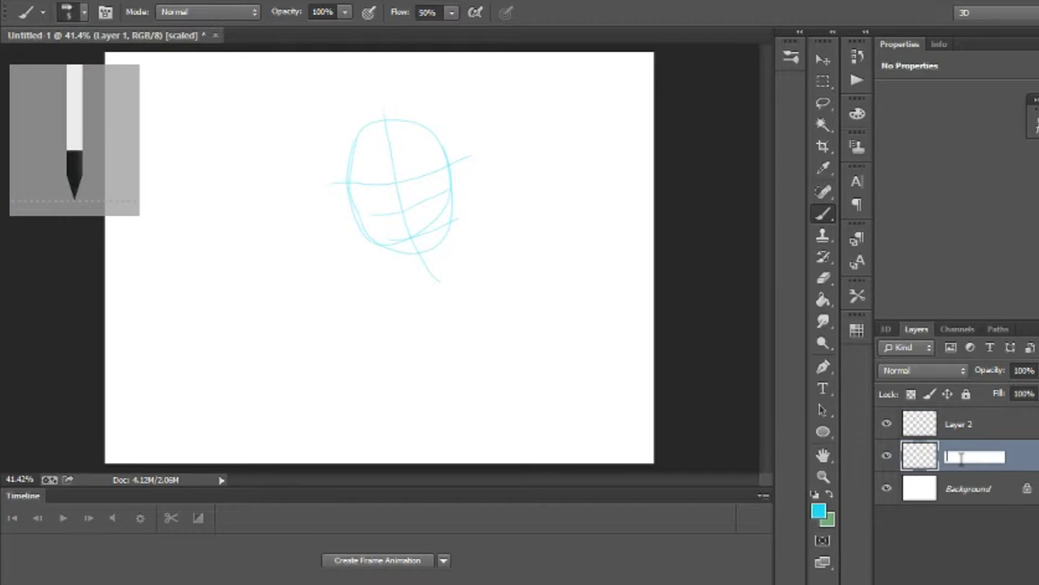
type("temp")
key("Return")
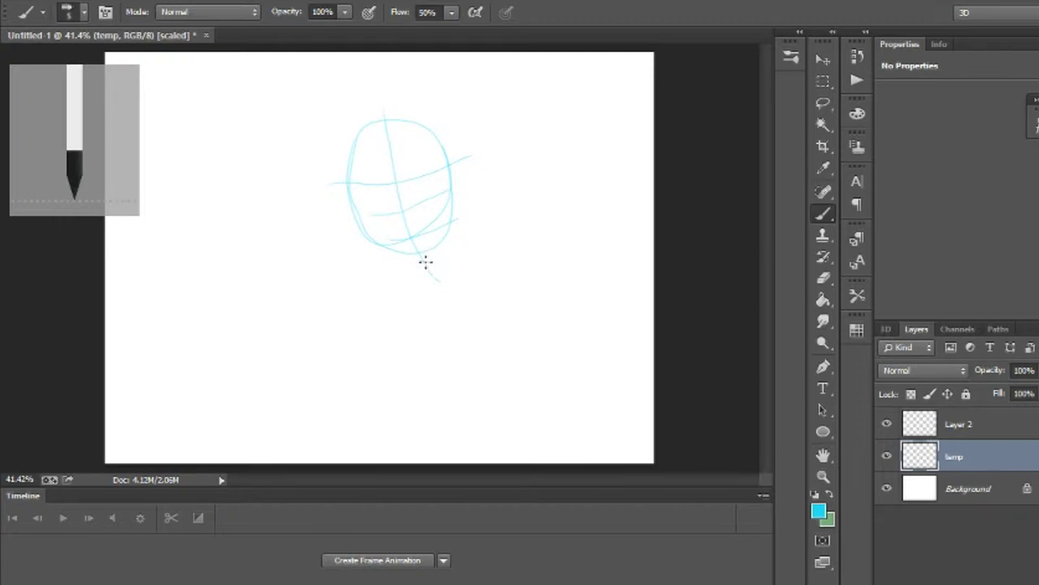
Step: Sketch the rounded shoulders and torso below the head on the temp layer, with a vertical centre line and a horizontal chest guide
left_click_drag(405, 253, 292, 357)
left_click_drag(438, 243, 512, 307)
left_click_drag(297, 369, 377, 452)
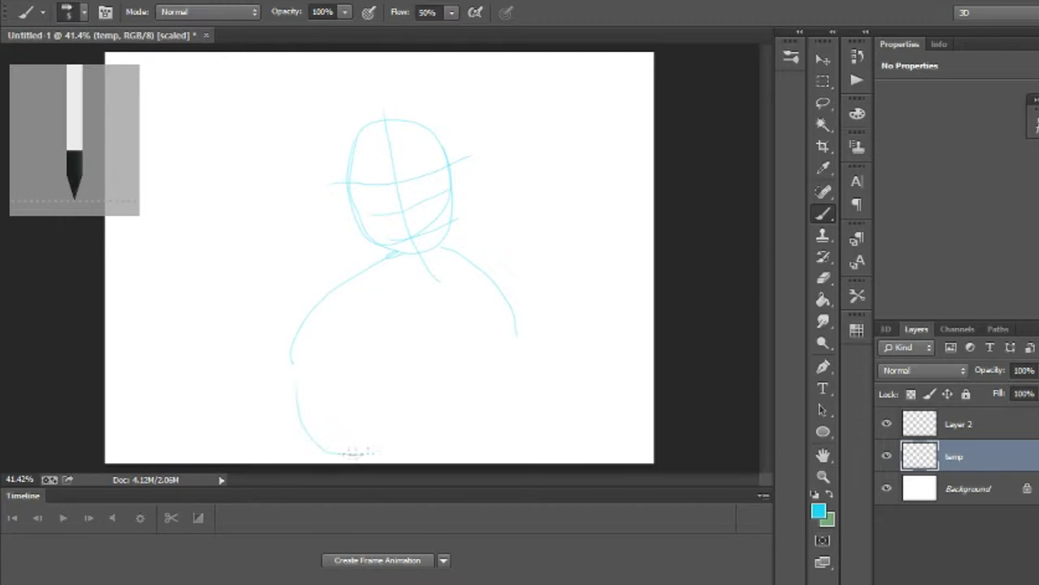
left_click_drag(520, 316, 471, 442)
left_click_drag(411, 257, 413, 440)
left_click_drag(260, 362, 571, 342)
Step: Make Layer 2 the active layer and set the foreground colour to black (000000)
double_click(960, 414)
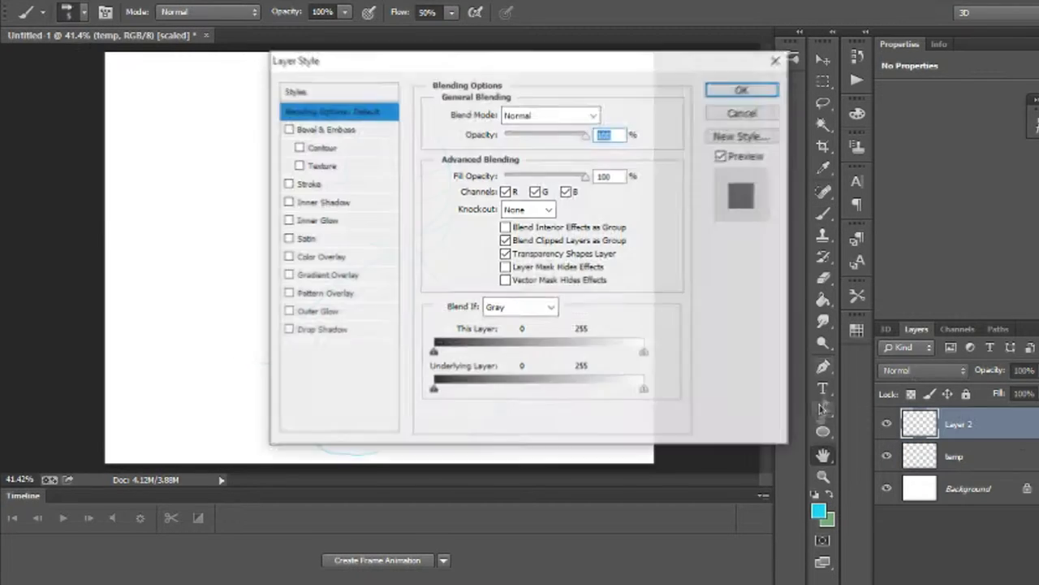
left_click(789, 58)
left_click(777, 63)
left_click(742, 44)
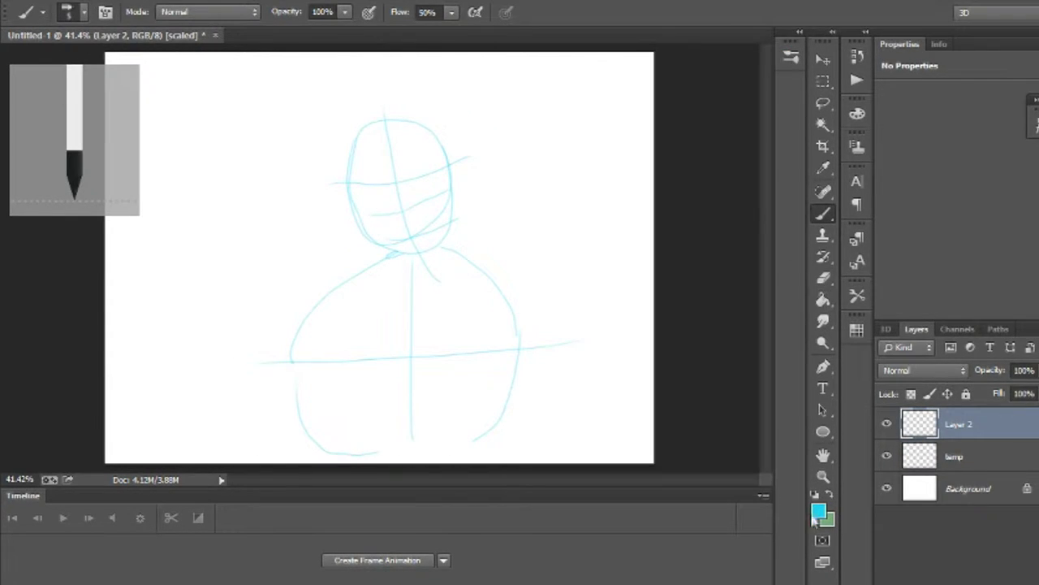
left_click(818, 510)
type("000000")
left_click(691, 122)
Step: Get the Brush tool ready for inking the face at 300% zoom and set the brush size to 3 px
left_click(823, 476)
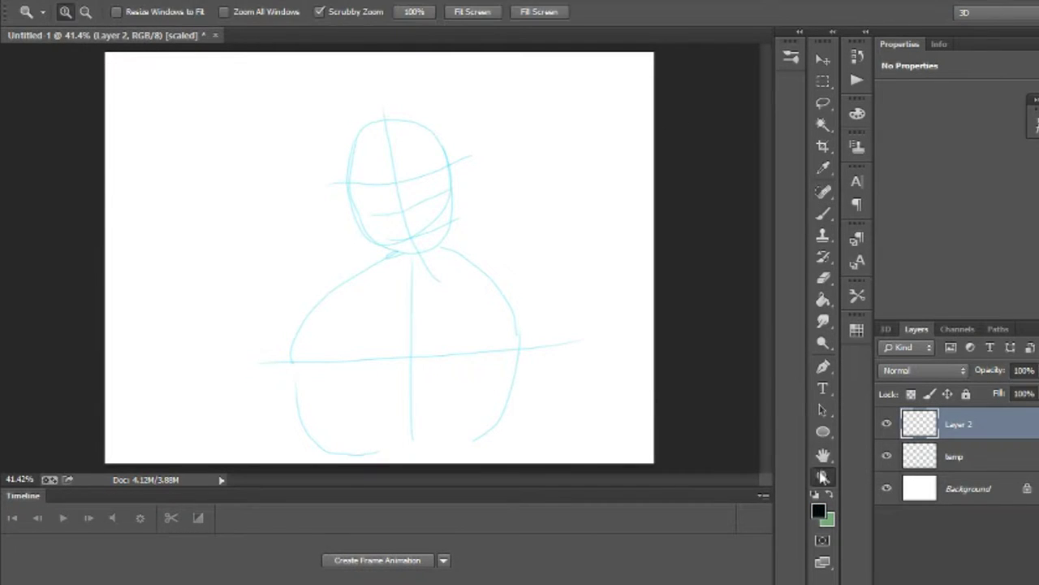
left_click(398, 173)
left_click(398, 173)
left_click(398, 173)
left_click(398, 173)
left_click(398, 173)
mouse_move(766, 203)
left_mouse_down()
mouse_move(767, 178)
mouse_move(765, 188)
left_mouse_up()
left_click(822, 213)
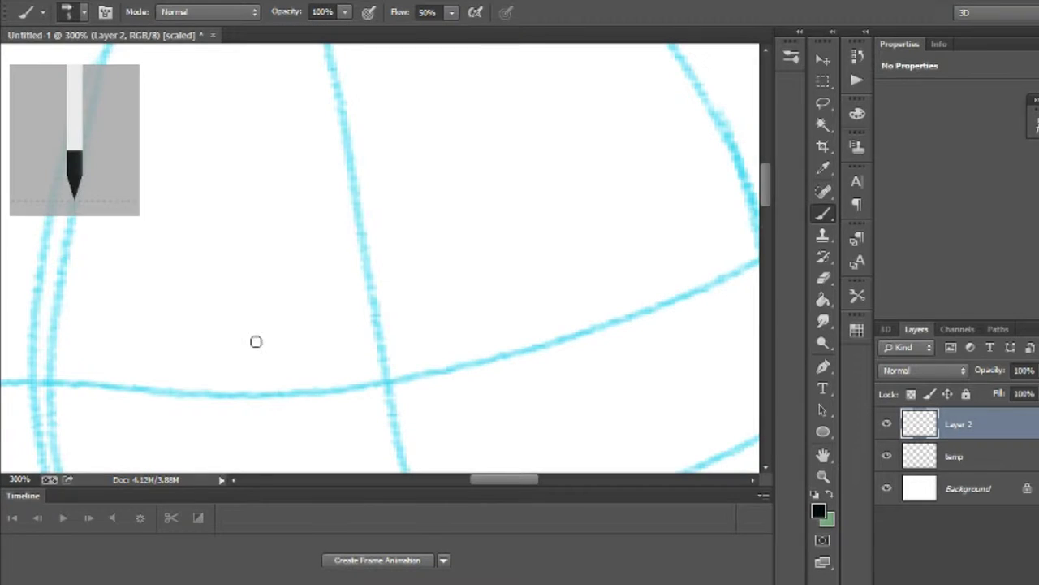
left_click(69, 11)
left_click(154, 46)
Step: Undo the last two test strokes on Layer 2
left_click(91, 1)
left_click(141, 33)
left_click(91, 1)
left_click(141, 36)
Step: Switch from the Pencil to a pointed bristle brush preset at 3 px
left_click(86, 12)
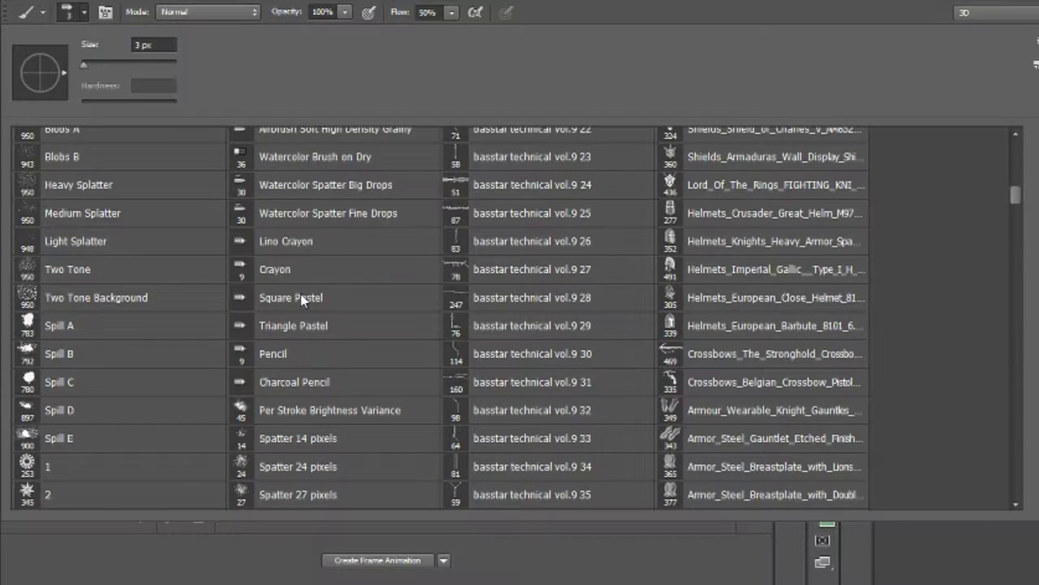
left_click_drag(1013, 195, 1026, 163)
double_click(302, 209)
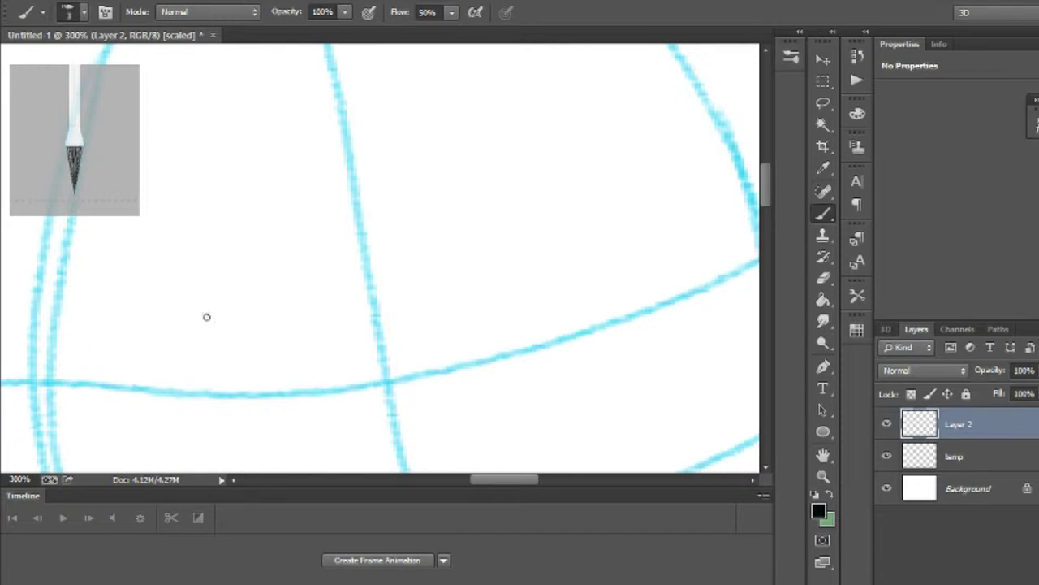
Step: Ink the outline of the left eye above the eye guide, with a slanted upper lid and a rounded lower edge
left_click_drag(193, 281, 291, 333)
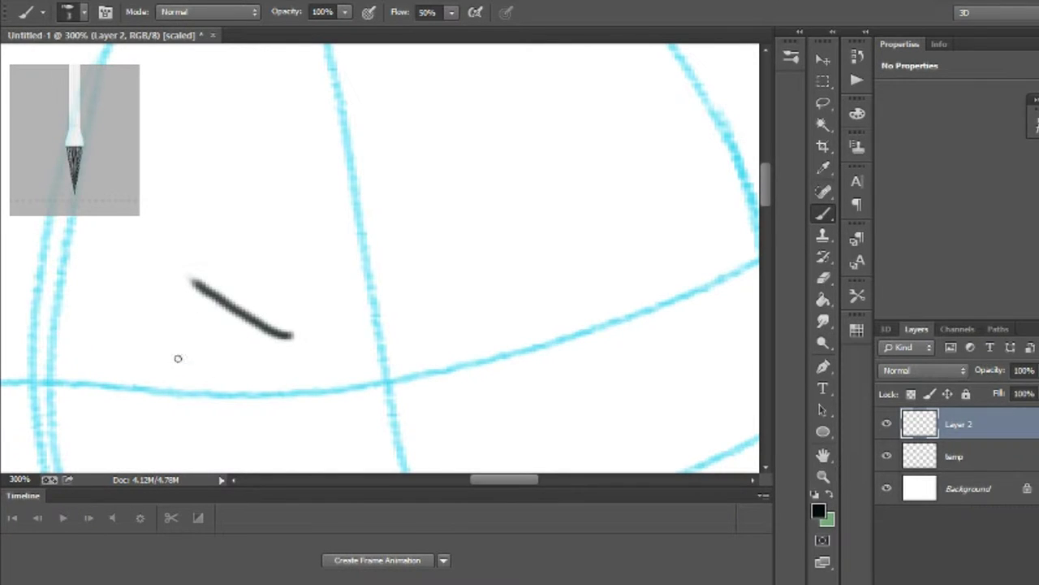
mouse_move(193, 280)
left_mouse_down()
mouse_move(210, 388)
mouse_move(286, 332)
mouse_move(213, 371)
mouse_move(133, 322)
mouse_move(160, 263)
mouse_move(196, 281)
left_mouse_up()
left_click(101, 1)
left_click(125, 6)
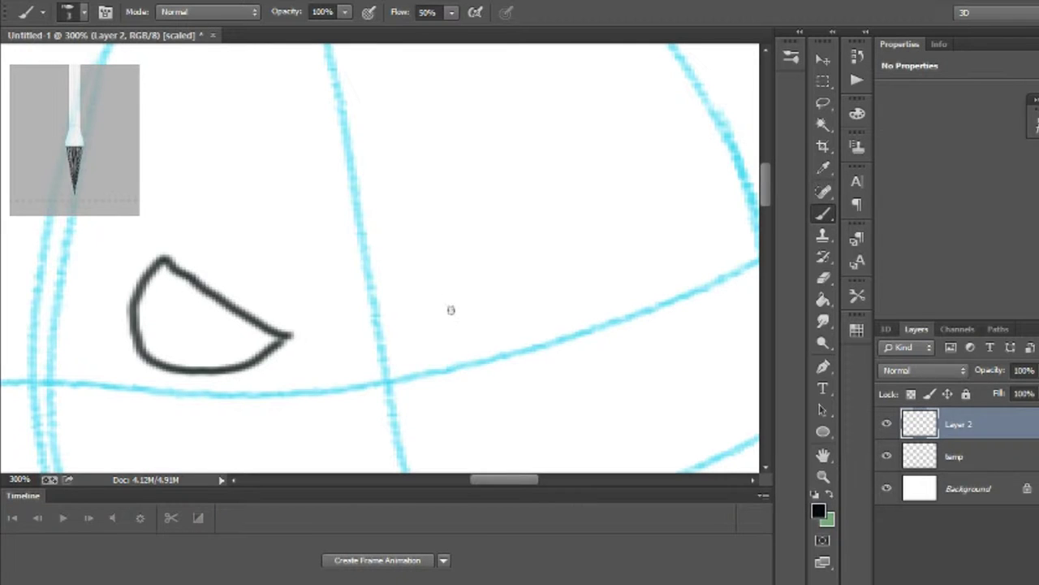
mouse_move(450, 309)
left_mouse_down()
mouse_move(503, 276)
mouse_move(552, 184)
mouse_move(590, 280)
mouse_move(556, 309)
mouse_move(459, 306)
mouse_move(587, 311)
left_mouse_up()
left_click(97, 0)
left_click(130, 31)
left_click(98, 1)
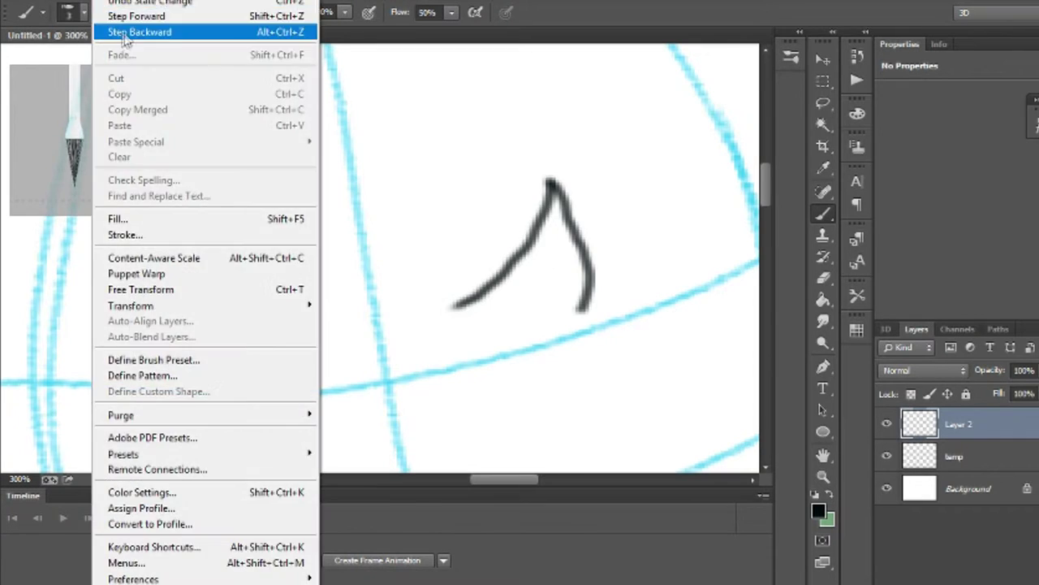
left_click(124, 35)
Step: Ink the slanted outline of the right eye and draw the irises and filled black pupils in both eyes
mouse_move(463, 301)
left_mouse_down()
mouse_move(548, 173)
mouse_move(593, 216)
mouse_move(585, 290)
mouse_move(528, 317)
mouse_move(586, 287)
left_mouse_up()
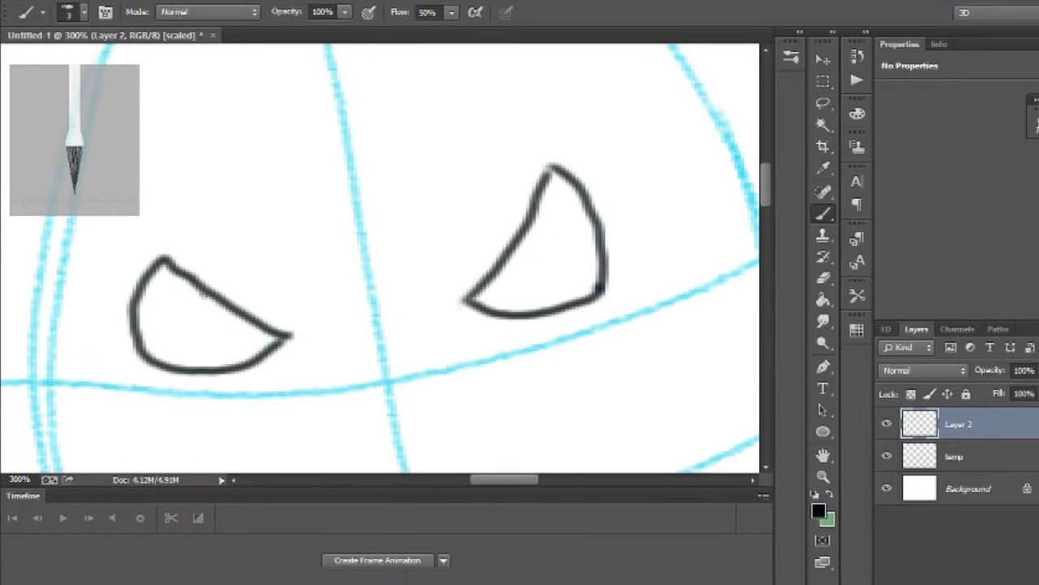
mouse_move(195, 285)
left_mouse_down()
mouse_move(173, 300)
mouse_move(207, 357)
mouse_move(230, 303)
mouse_move(192, 334)
mouse_move(237, 318)
left_mouse_up()
left_click(98, 1)
left_click(116, 1)
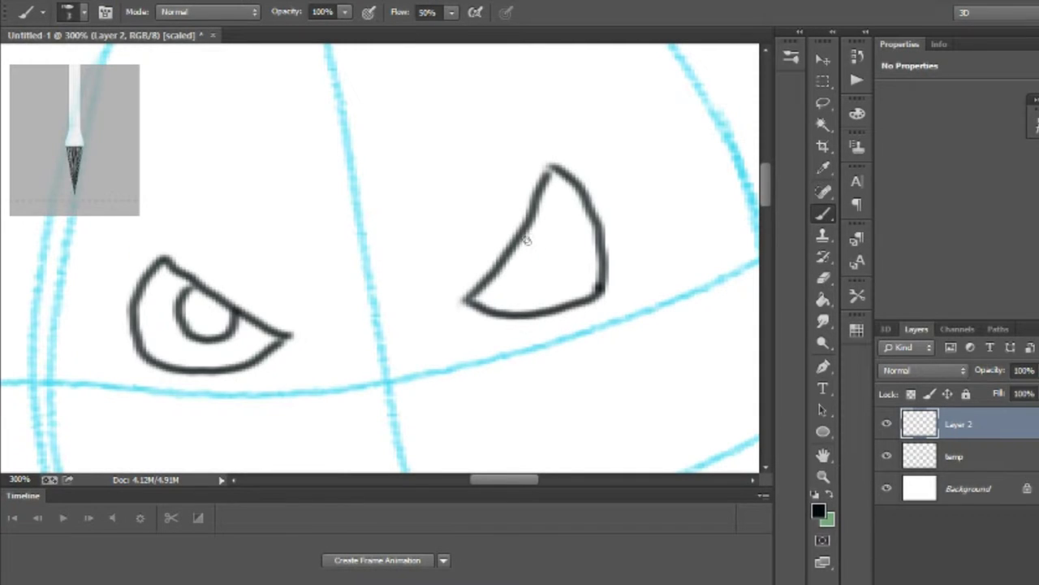
mouse_move(520, 244)
left_mouse_down()
mouse_move(549, 252)
mouse_move(576, 199)
mouse_move(551, 181)
left_mouse_up()
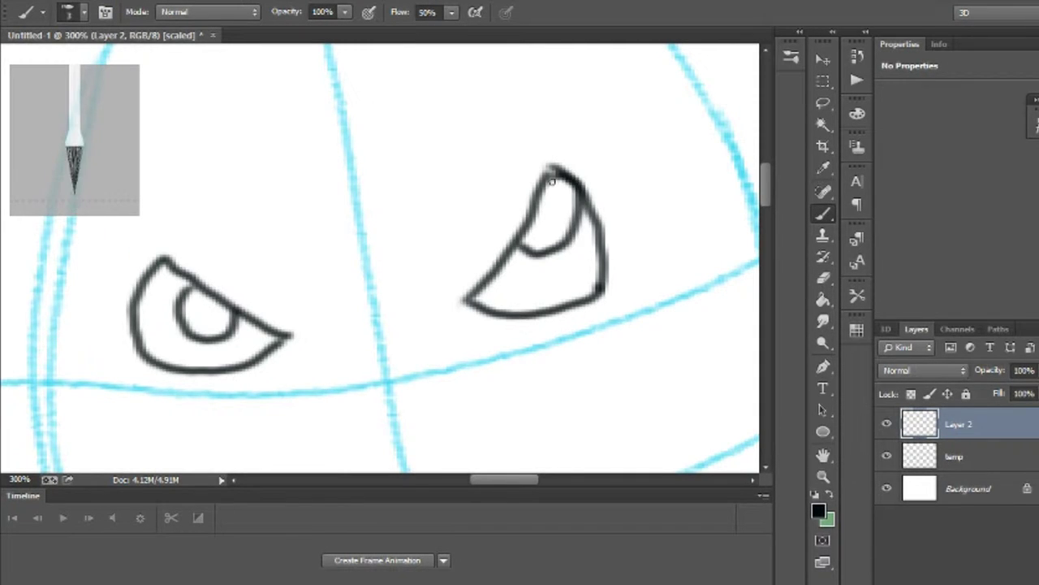
mouse_move(210, 296)
left_mouse_down()
mouse_move(213, 308)
mouse_move(200, 313)
mouse_move(212, 316)
left_mouse_up()
mouse_move(549, 195)
left_mouse_down()
mouse_move(540, 223)
mouse_move(553, 203)
left_mouse_up()
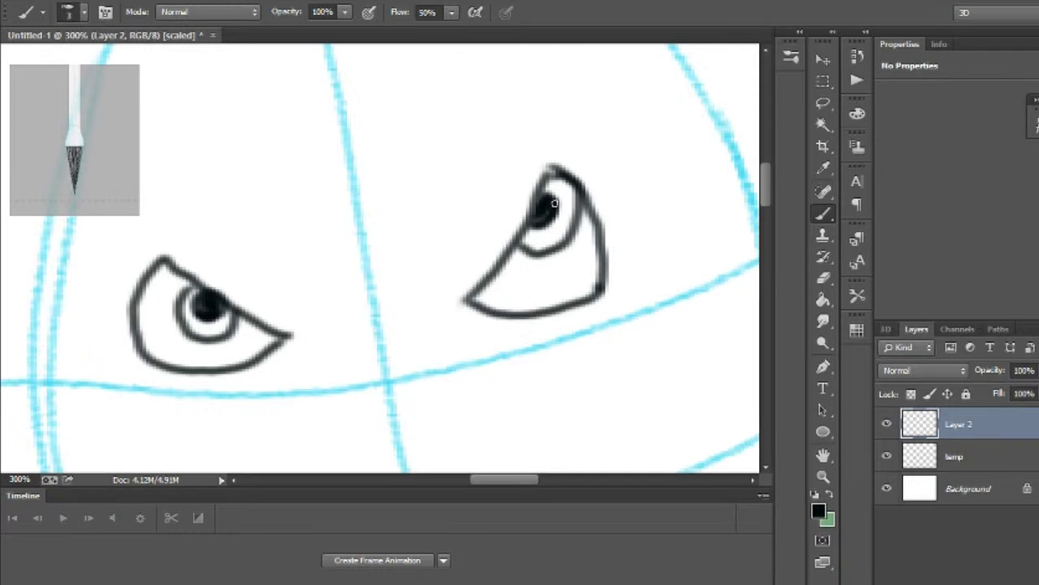
Step: Ink the two curved lines of the nose bridge on either side of the centre guide, between and below the eyes
left_click_drag(499, 480, 495, 481)
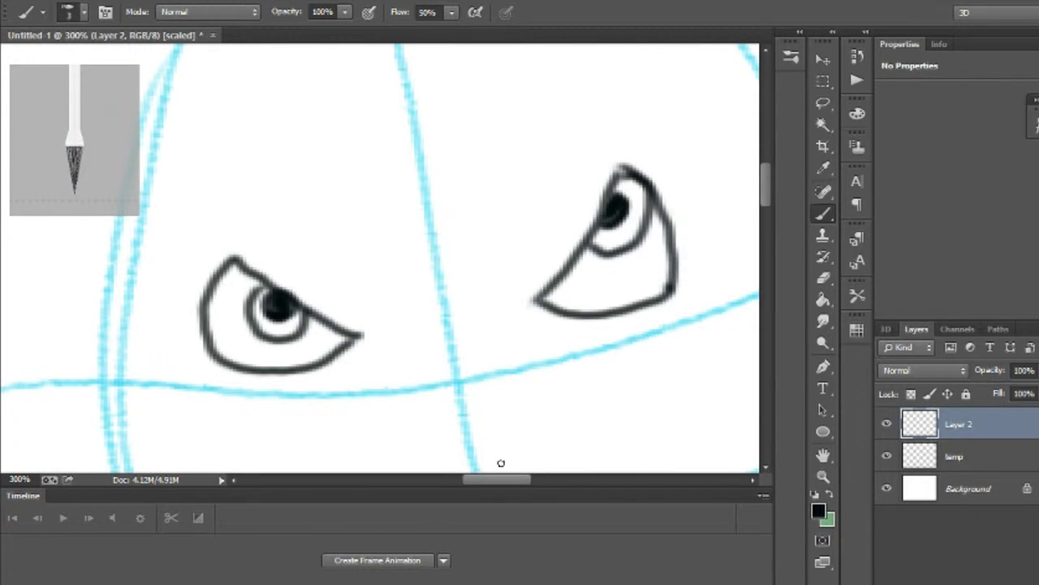
left_click_drag(766, 183, 767, 195)
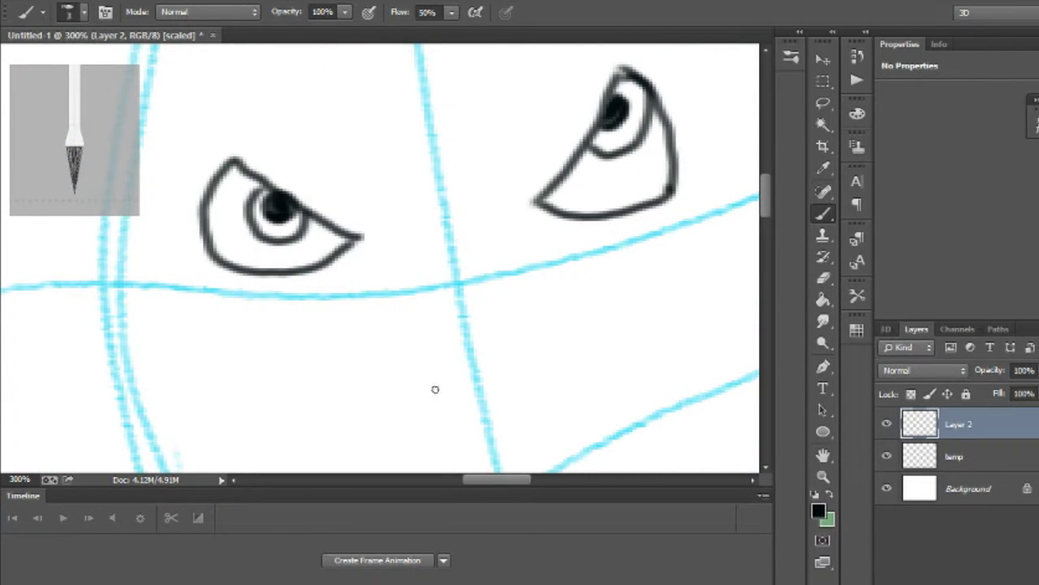
left_click_drag(420, 370, 465, 412)
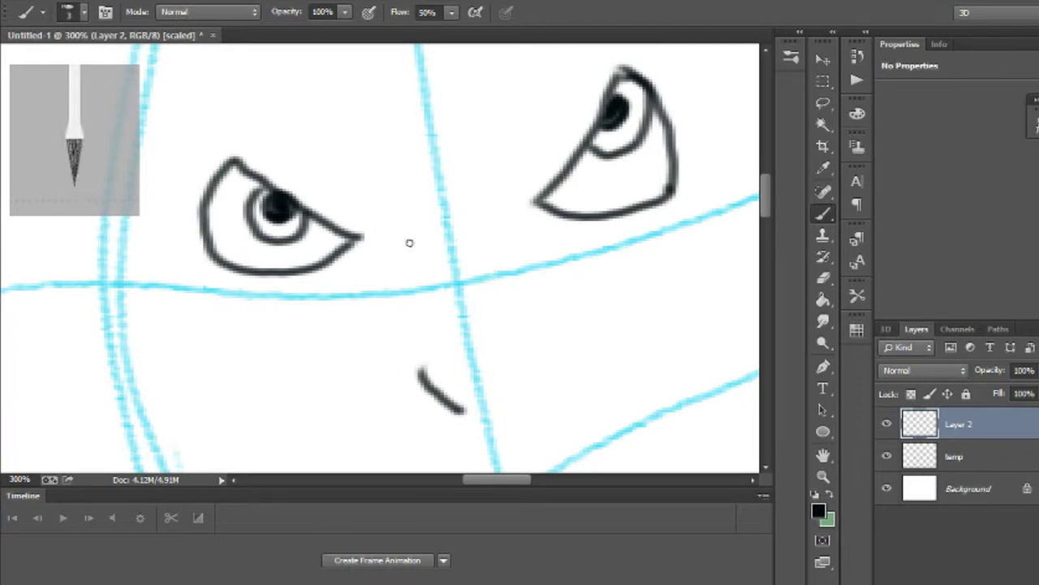
left_click_drag(408, 241, 421, 373)
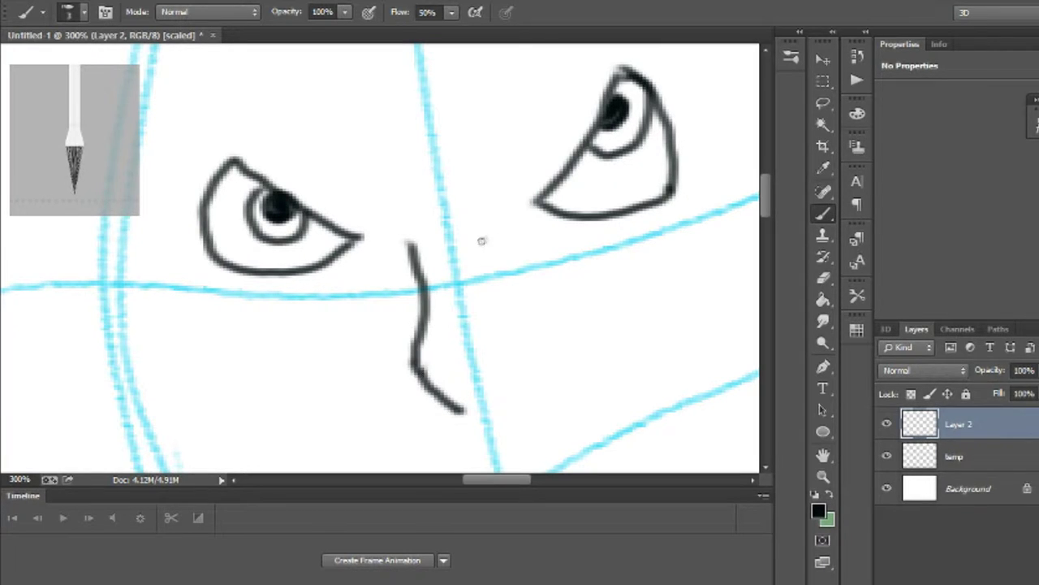
left_click_drag(483, 237, 498, 347)
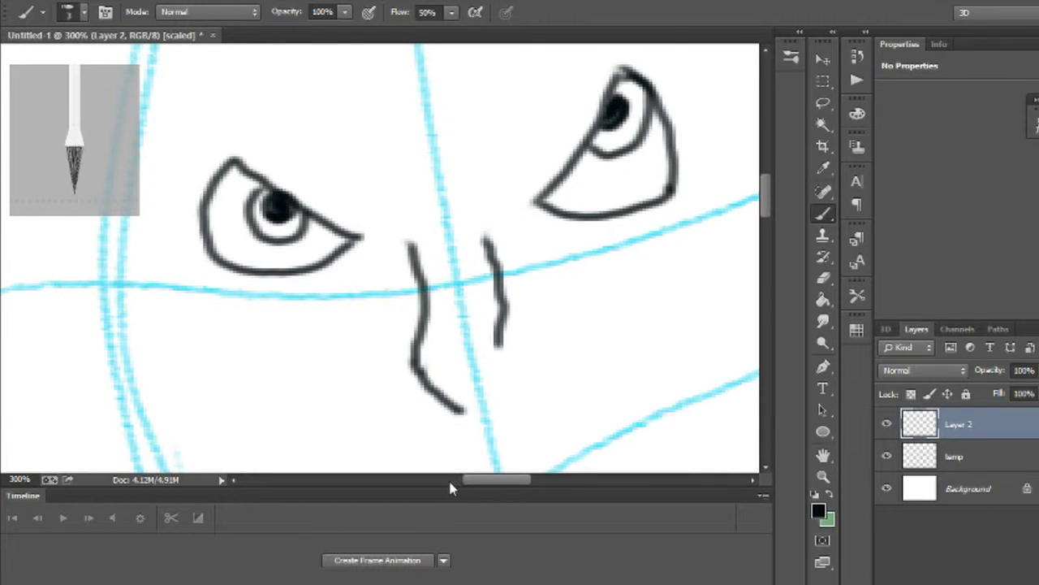
Step: Ink the lower contour of the nose down to the nose guide, with nostril wings on both sides
scroll(396, 277, "down", 3)
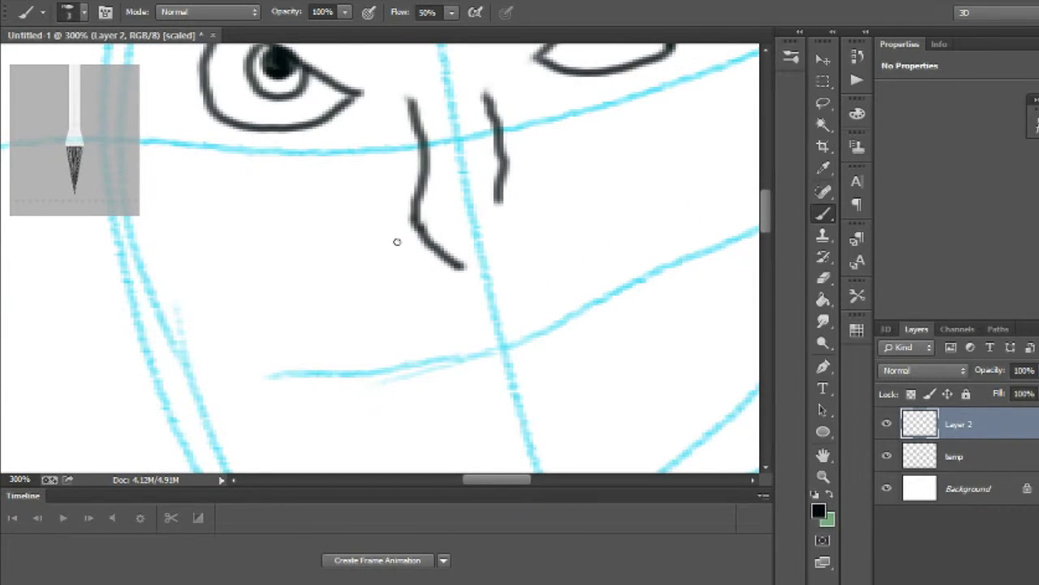
mouse_move(395, 238)
left_mouse_down()
mouse_move(391, 269)
mouse_move(371, 268)
mouse_move(447, 319)
mouse_move(504, 325)
mouse_move(572, 243)
mouse_move(602, 230)
left_mouse_up()
mouse_move(526, 192)
left_mouse_down()
mouse_move(608, 170)
mouse_move(595, 251)
left_mouse_up()
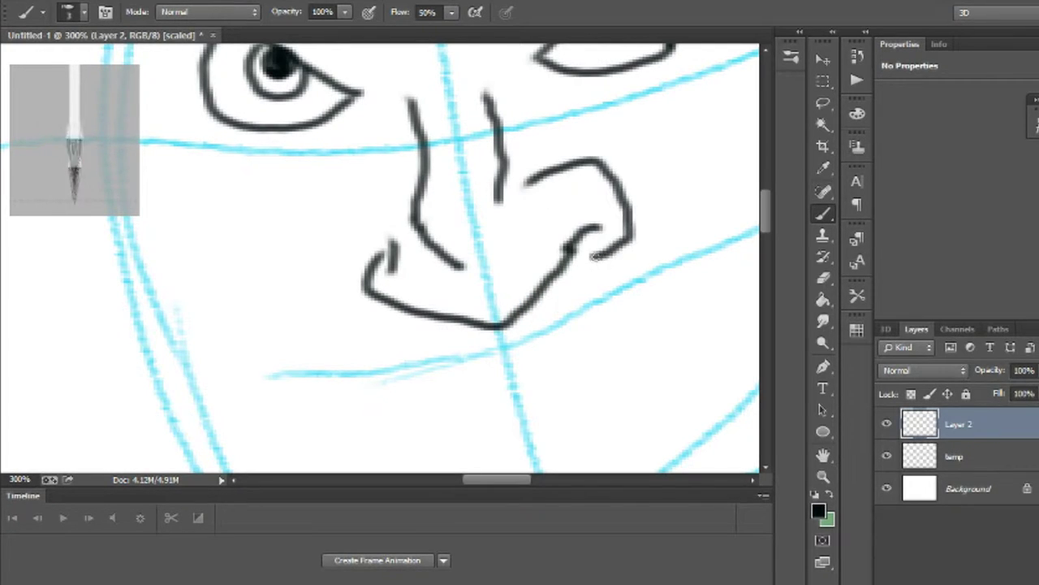
mouse_move(393, 215)
left_mouse_down()
mouse_move(389, 264)
mouse_move(393, 206)
left_mouse_up()
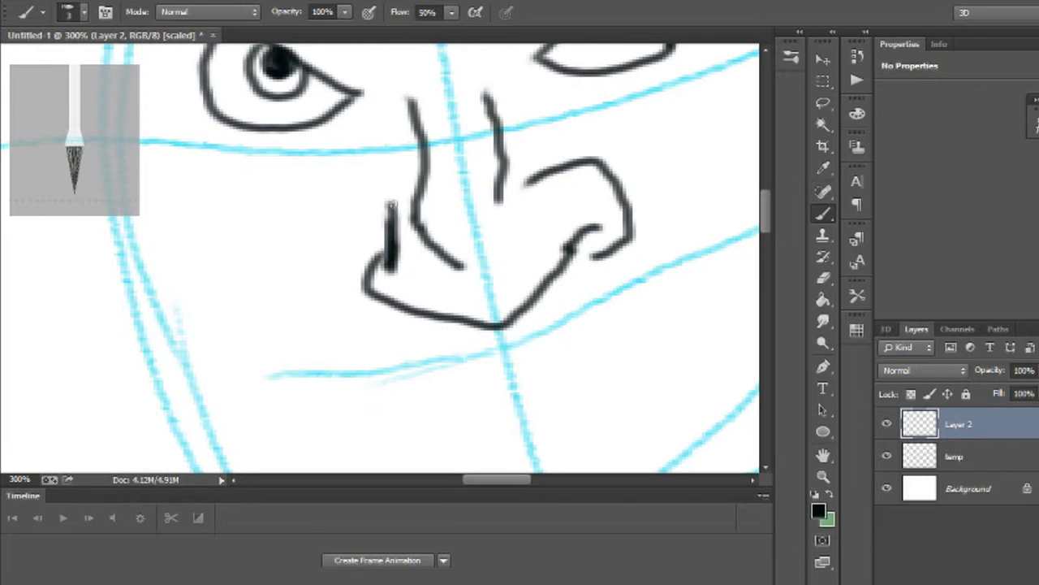
Step: Erase the nose's lower contour between the nostril wings, leaving only the curved start of the left wing
key("e")
mouse_move(495, 320)
left_mouse_down()
mouse_move(549, 279)
mouse_move(562, 245)
mouse_move(514, 306)
mouse_move(407, 314)
mouse_move(497, 344)
mouse_move(488, 332)
mouse_move(564, 298)
mouse_move(630, 241)
left_mouse_up()
left_click(823, 213)
mouse_move(563, 255)
left_mouse_down()
mouse_move(558, 294)
mouse_move(575, 267)
mouse_move(441, 314)
mouse_move(406, 302)
left_mouse_up()
key("e")
left_click(822, 213)
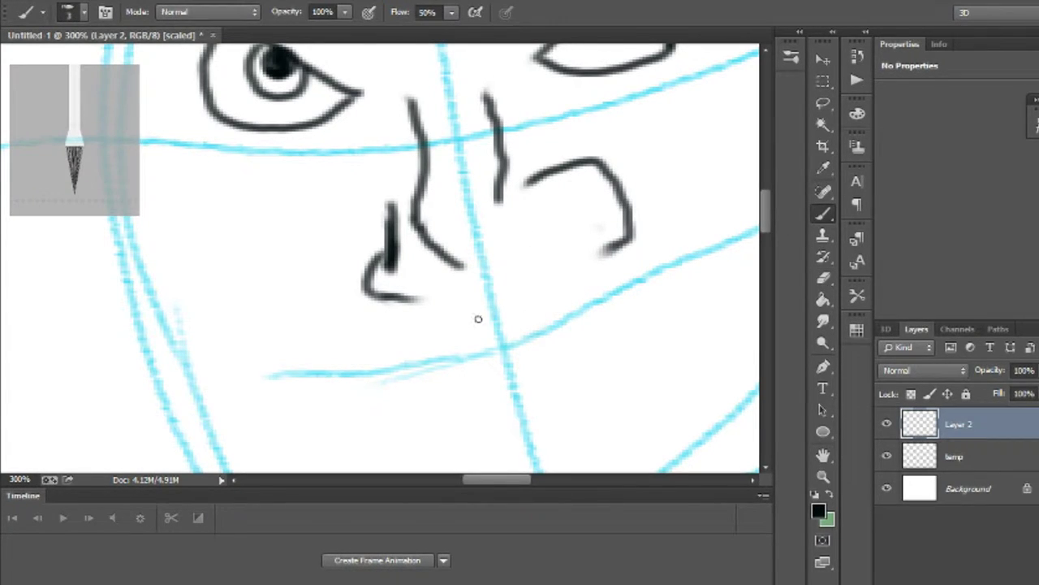
Step: Try a new lower nose contour towards the right nostril, and erase it together with the right nostril wing
mouse_move(478, 319)
left_mouse_down()
mouse_move(542, 317)
mouse_move(607, 232)
left_mouse_up()
left_click(823, 277)
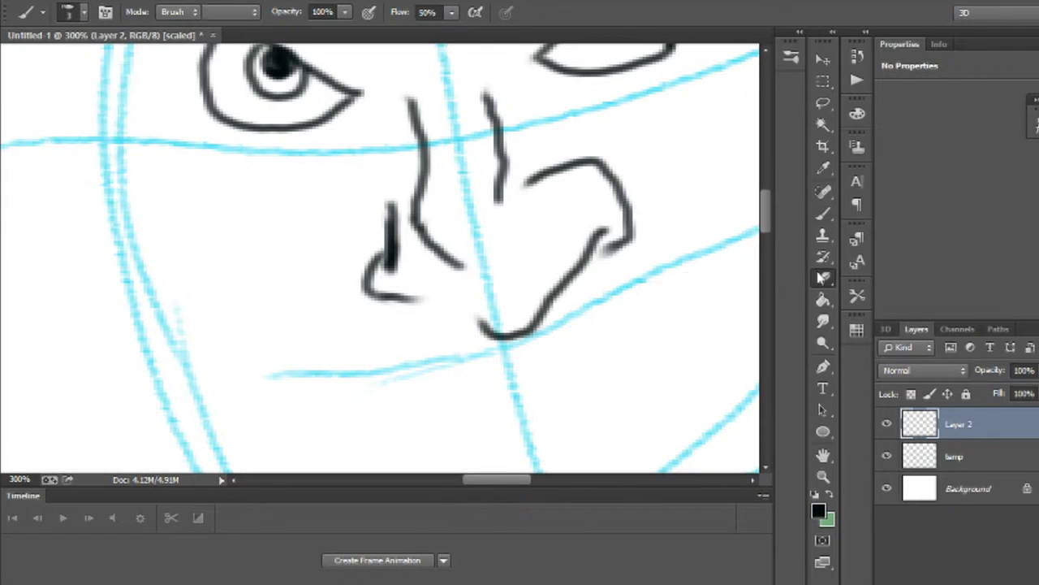
mouse_move(497, 333)
left_mouse_down()
mouse_move(573, 207)
mouse_move(533, 314)
left_mouse_up()
key("b")
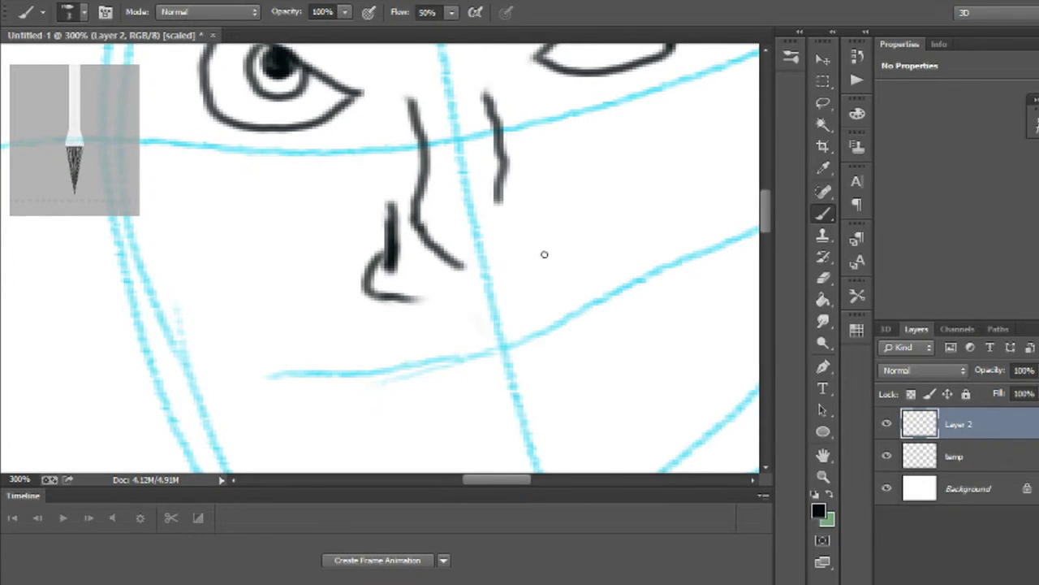
Step: Ink a wavy lower nose contour from the left wing, an angular right nostril wing and short wrinkle strokes above it
mouse_move(529, 254)
left_mouse_down()
mouse_move(438, 318)
mouse_move(410, 298)
left_mouse_up()
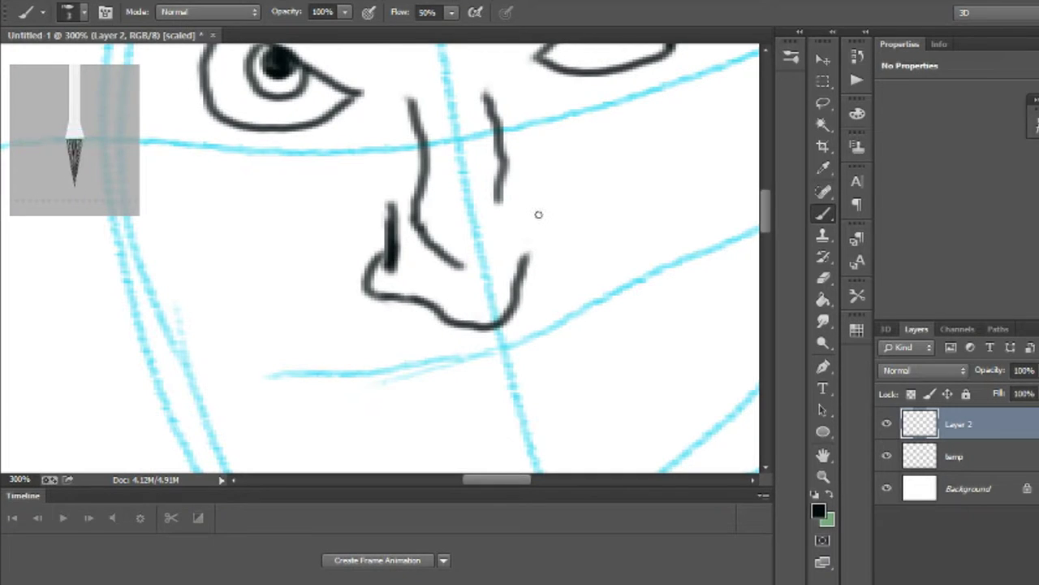
mouse_move(537, 211)
left_mouse_down()
mouse_move(597, 268)
mouse_move(523, 279)
left_mouse_up()
left_click_drag(543, 180, 520, 203)
left_click_drag(539, 177, 529, 203)
Step: Ink short upward crease strokes at the inner corners of both eyes
left_click_drag(768, 219, 767, 203)
left_click_drag(371, 195, 357, 230)
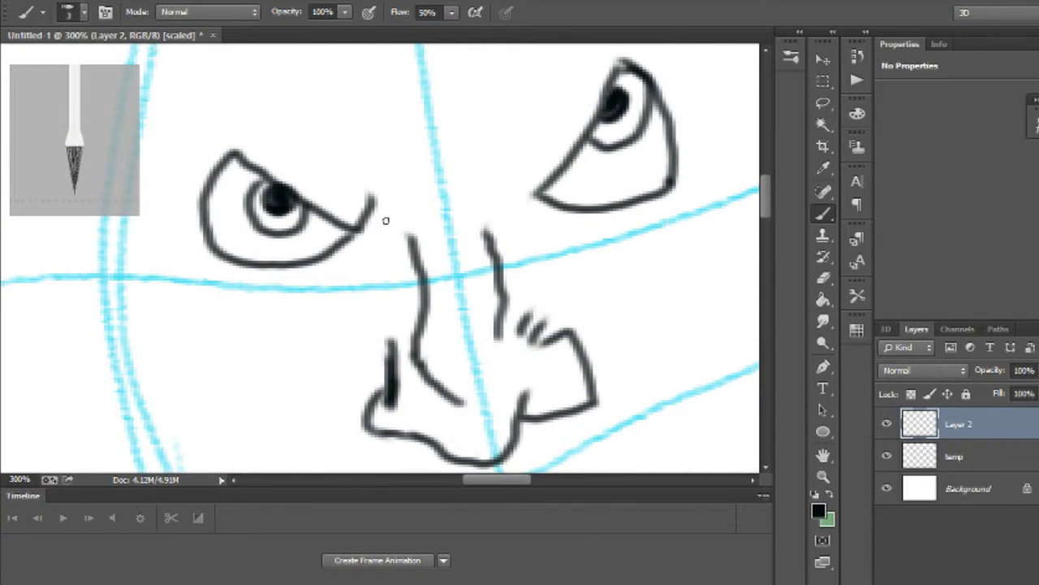
mouse_move(532, 141)
left_mouse_down()
mouse_move(521, 166)
mouse_move(529, 195)
left_mouse_up()
left_click_drag(500, 155, 541, 206)
Step: Ink thick lash strokes at the right eye's upper tip and outer corner, plus crease lines below its inner corner
scroll(770, 175, "up", 3)
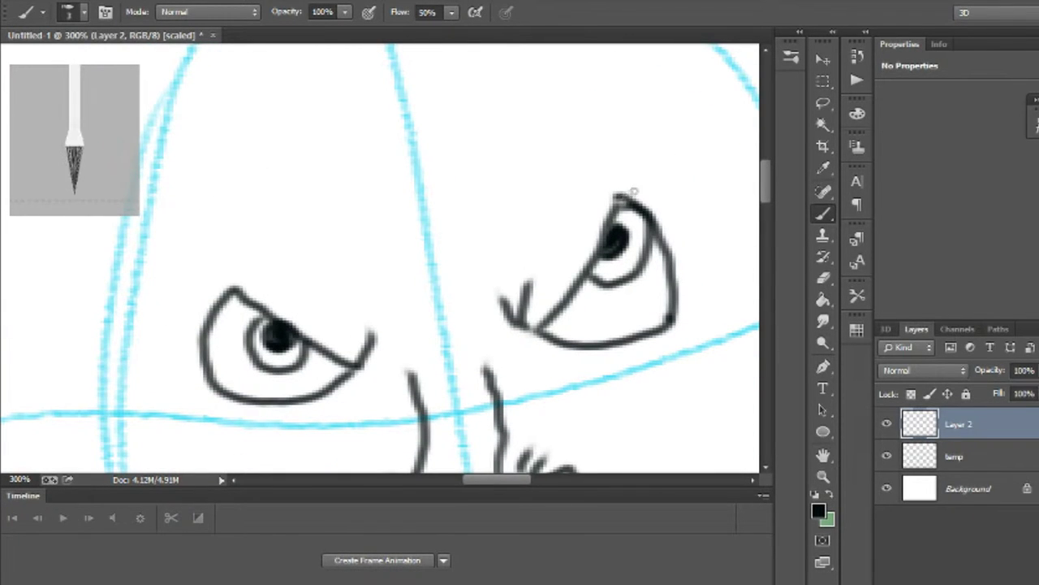
mouse_move(615, 200)
left_mouse_down()
mouse_move(642, 172)
mouse_move(687, 201)
mouse_move(659, 209)
left_mouse_up()
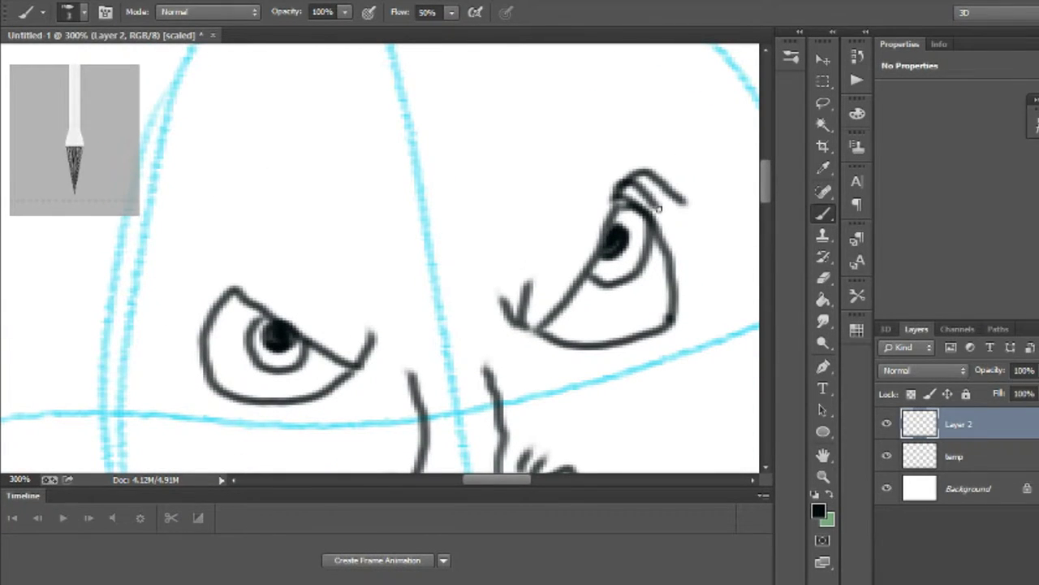
mouse_move(668, 322)
left_mouse_down()
mouse_move(698, 294)
mouse_move(710, 311)
left_mouse_up()
left_click_drag(668, 325, 706, 328)
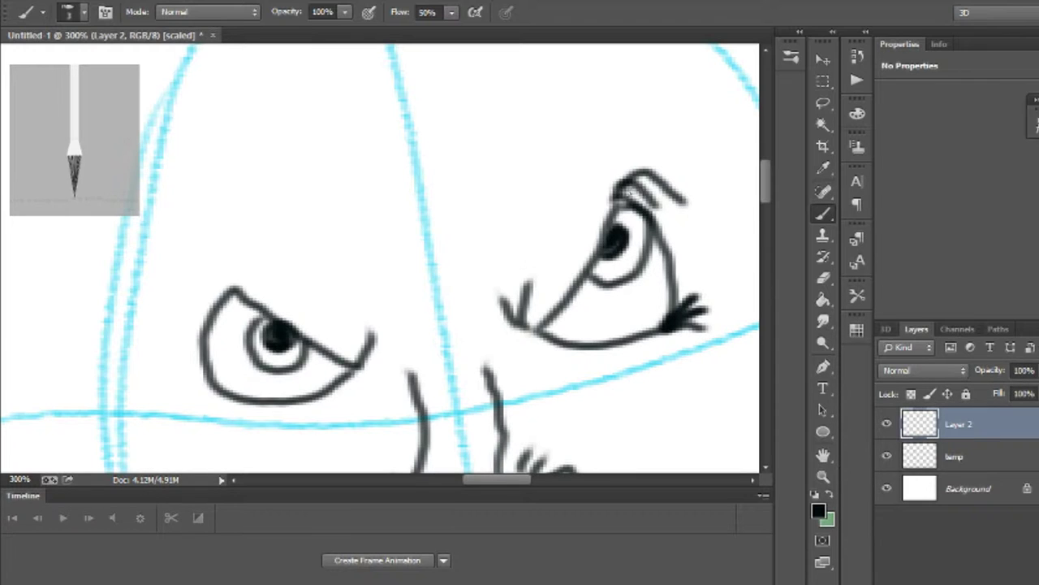
left_click_drag(627, 193, 658, 209)
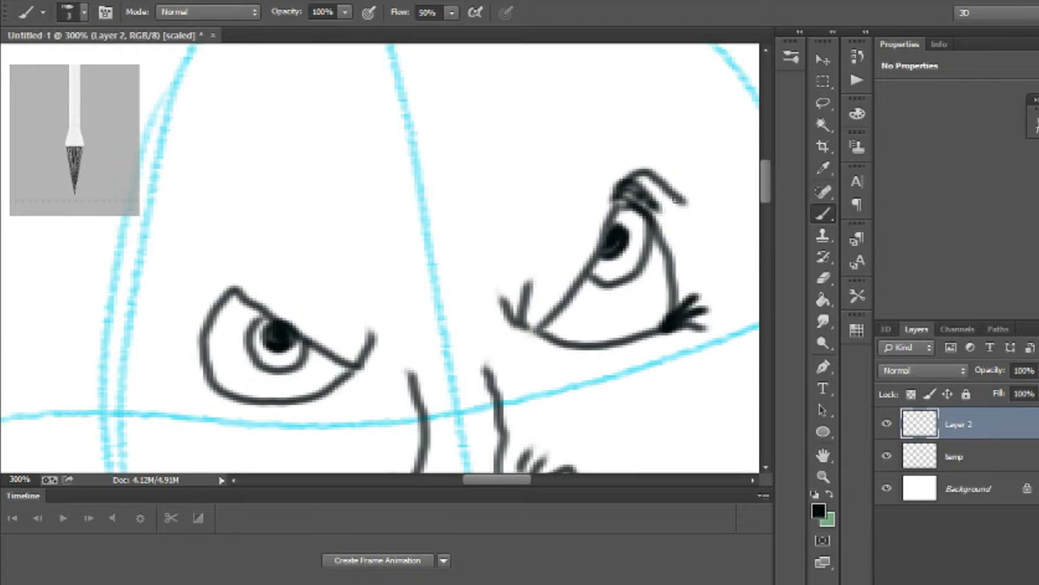
left_click_drag(639, 174, 675, 203)
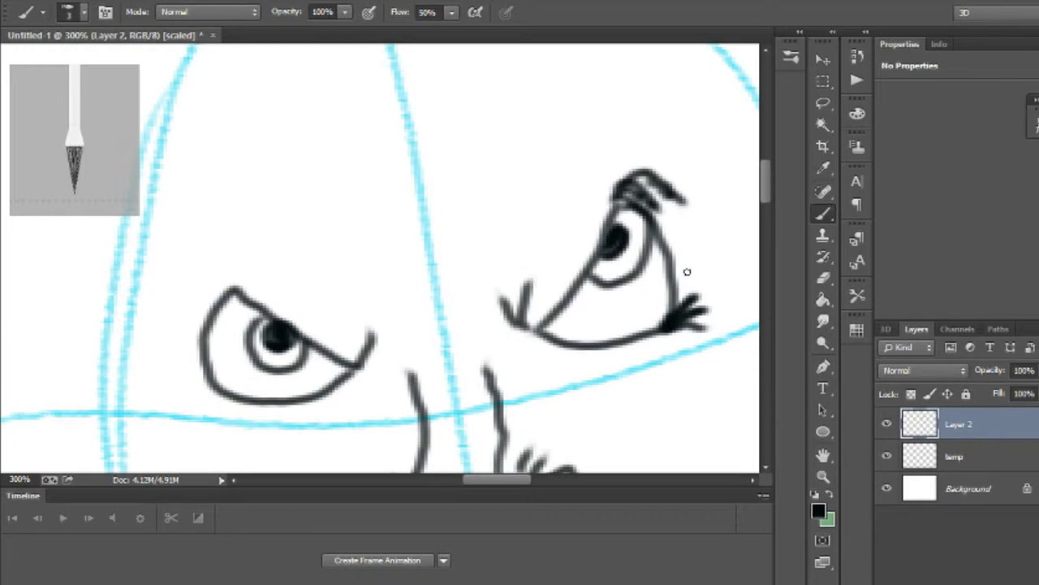
mouse_move(668, 325)
left_mouse_down()
mouse_move(713, 318)
mouse_move(719, 302)
left_mouse_up()
mouse_move(532, 333)
left_mouse_down()
mouse_move(590, 364)
mouse_move(578, 382)
mouse_move(598, 388)
left_mouse_up()
Step: Ink the wide grinning mouth opening below the nose, with upper and lower curves meeting in pointed corners
left_click_drag(770, 181, 763, 223)
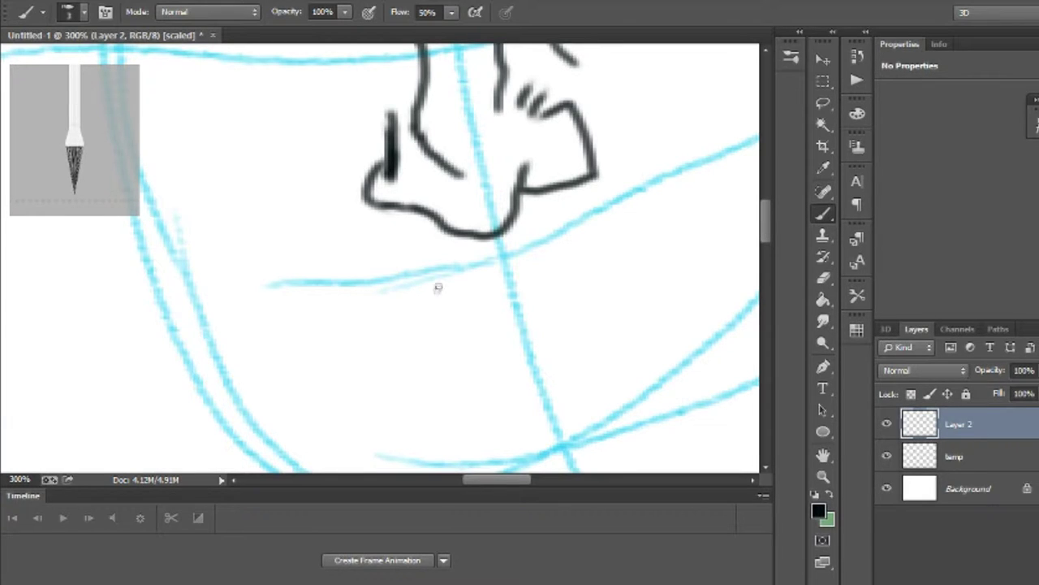
mouse_move(236, 234)
left_mouse_down()
mouse_move(498, 306)
mouse_move(751, 149)
left_mouse_up()
left_click_drag(510, 480, 528, 485)
left_click_drag(763, 221, 763, 229)
left_click_drag(503, 481, 484, 480)
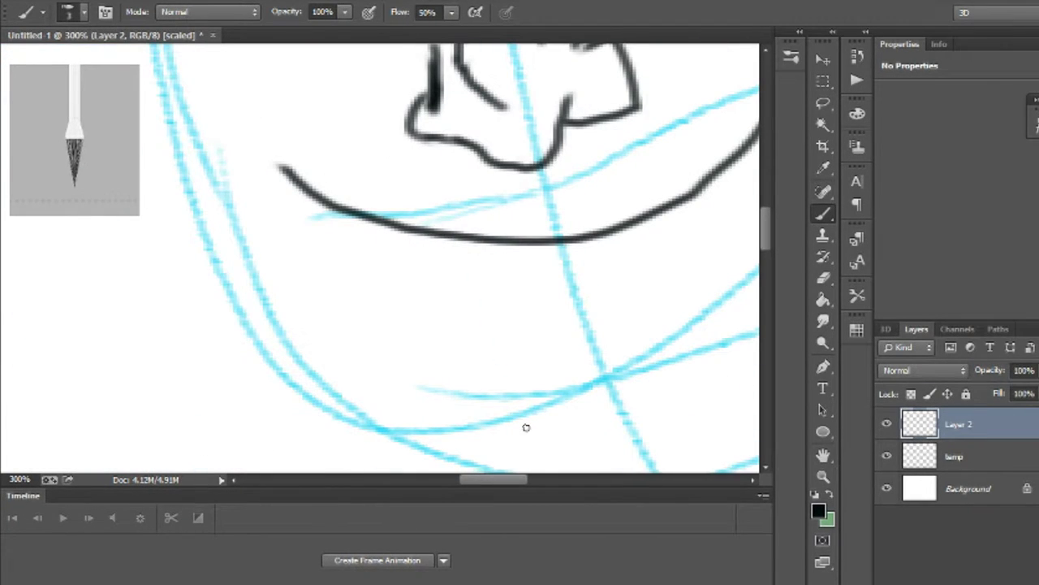
mouse_move(302, 199)
left_mouse_down()
mouse_move(608, 297)
mouse_move(742, 251)
left_mouse_up()
left_click_drag(494, 480, 520, 480)
left_click_drag(514, 84, 448, 262)
Step: Ink a cheek crease and dark shading strokes at the left mouth corner, with short wrinkle lines below it
left_click_drag(766, 234, 762, 206)
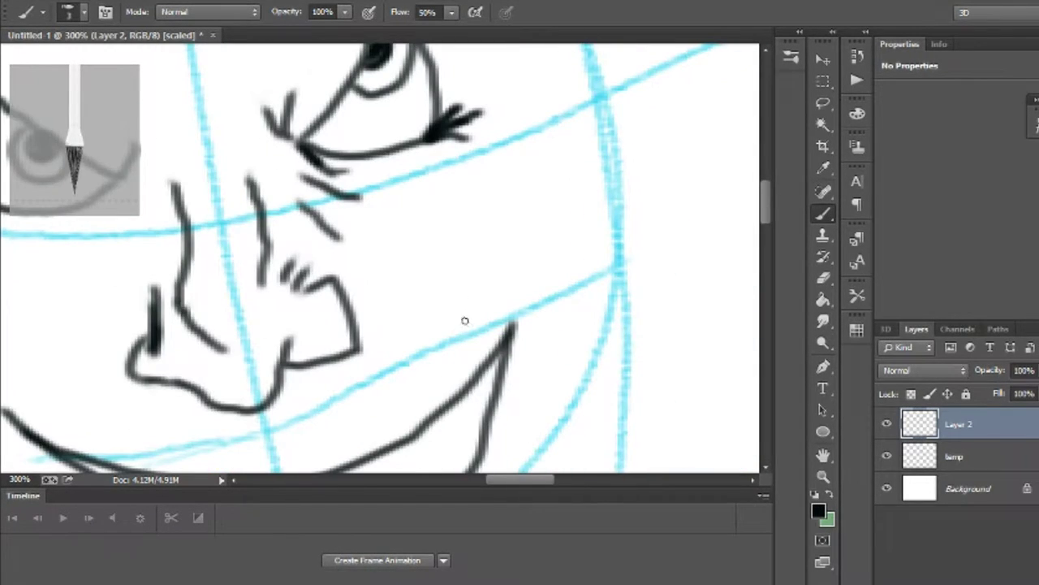
scroll(461, 322, "left", 5)
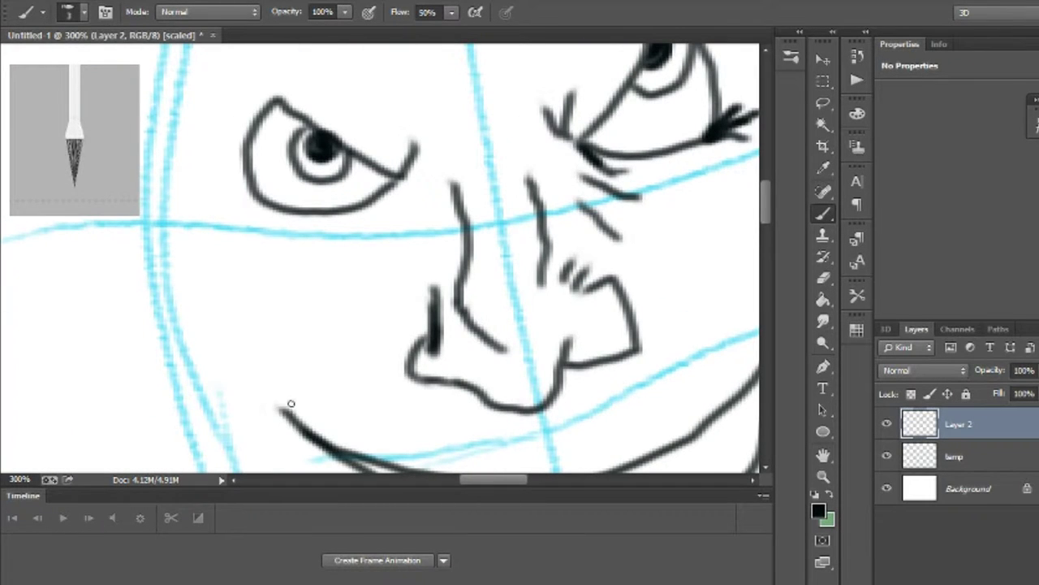
mouse_move(256, 400)
left_mouse_down()
mouse_move(334, 381)
mouse_move(367, 346)
left_mouse_up()
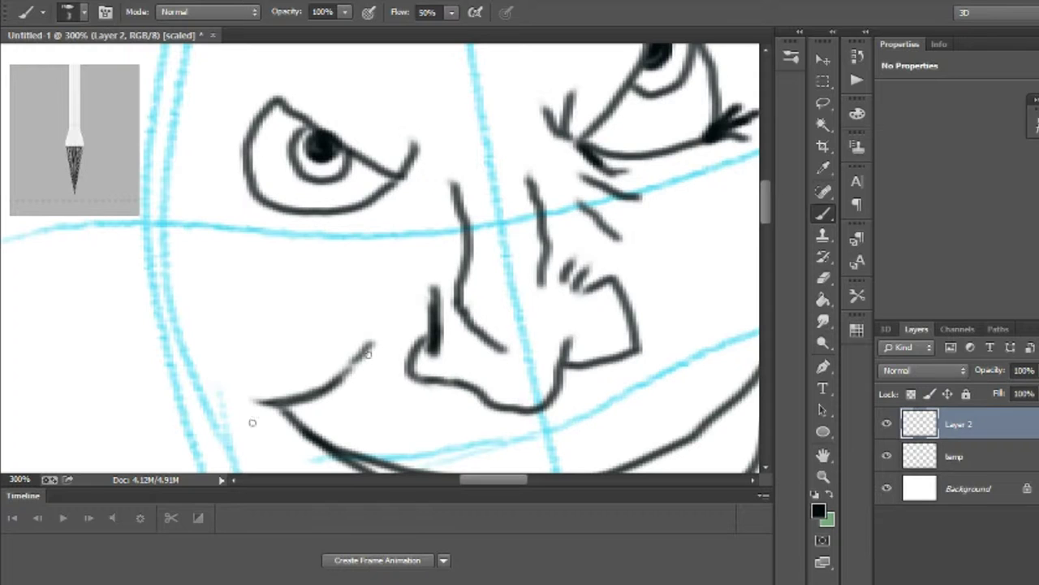
mouse_move(262, 406)
left_mouse_down()
mouse_move(255, 439)
mouse_move(268, 447)
mouse_move(272, 414)
mouse_move(284, 442)
mouse_move(280, 422)
left_mouse_up()
scroll(765, 227, "down", 4)
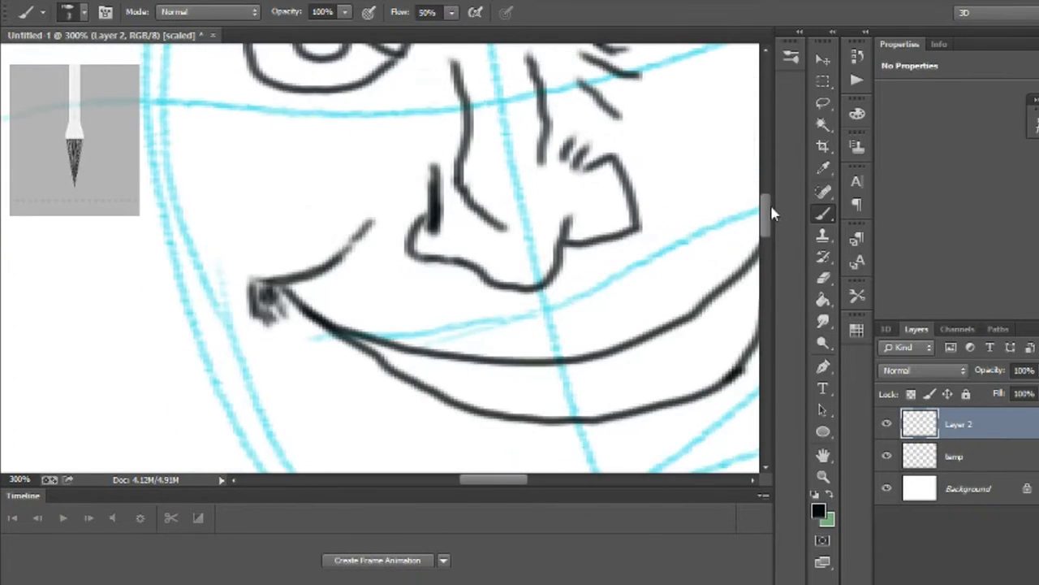
left_click_drag(315, 354, 369, 404)
left_click_drag(325, 377, 347, 413)
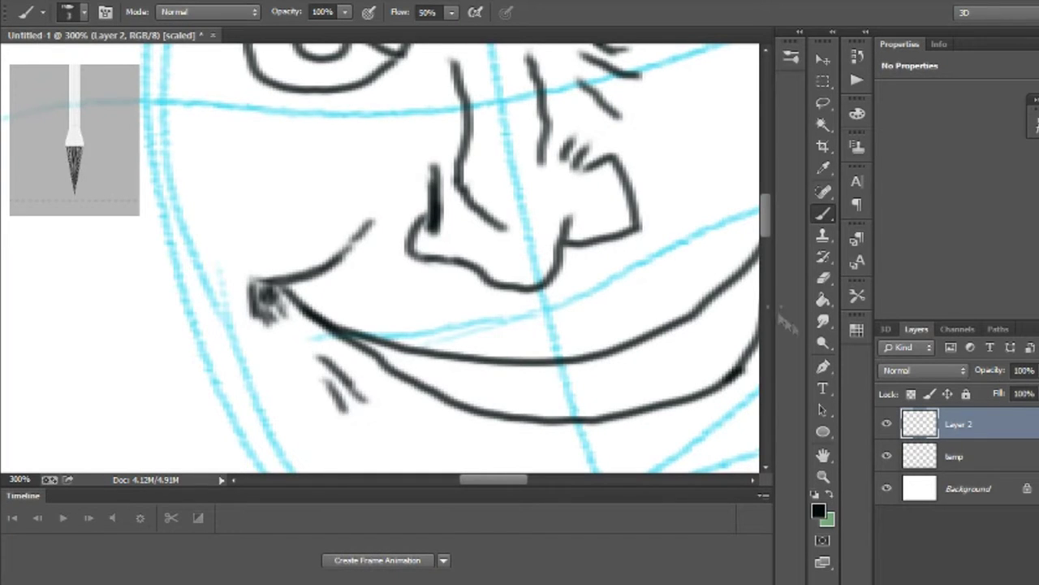
Step: Ink the wavy outer contour of the upper lip above the mouth opening, from corner to corner
scroll(768, 221, "down", 3)
scroll(526, 468, "right", 3)
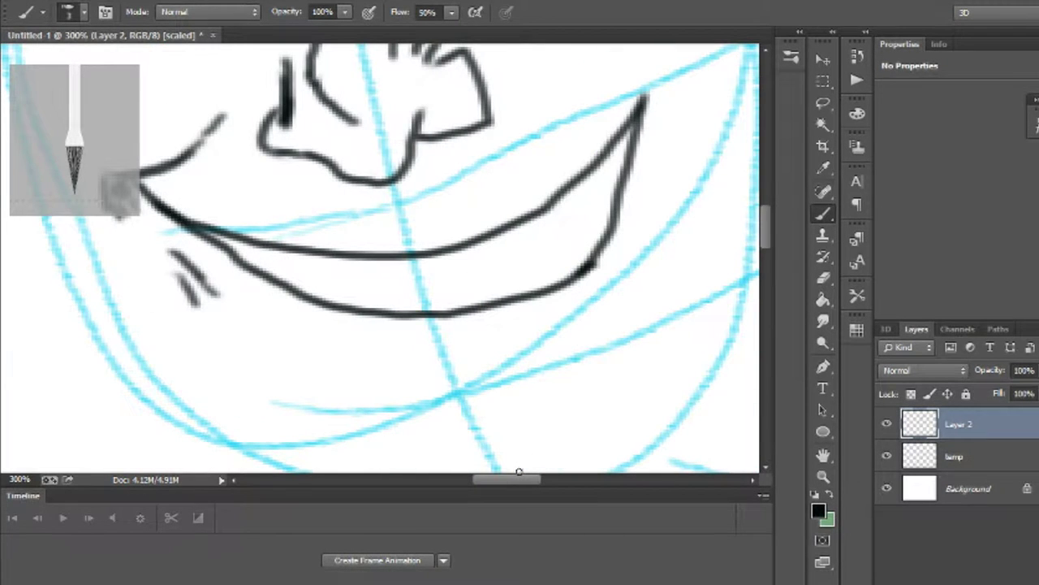
left_click_drag(507, 479, 494, 479)
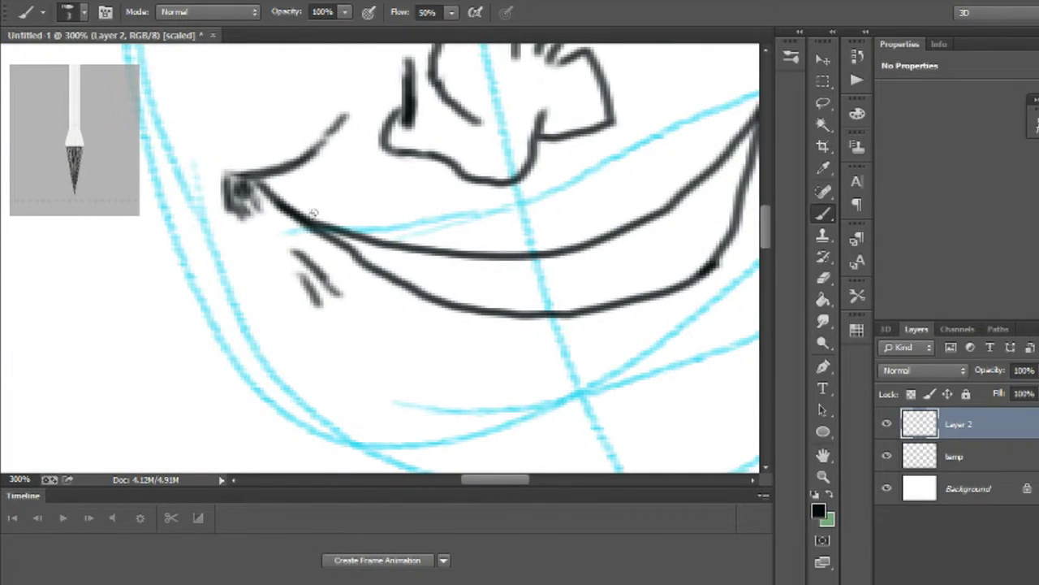
mouse_move(272, 174)
left_mouse_down()
mouse_move(314, 198)
mouse_move(380, 216)
mouse_move(541, 221)
mouse_move(536, 213)
mouse_move(552, 204)
mouse_move(591, 209)
mouse_move(742, 113)
mouse_move(613, 101)
left_mouse_up()
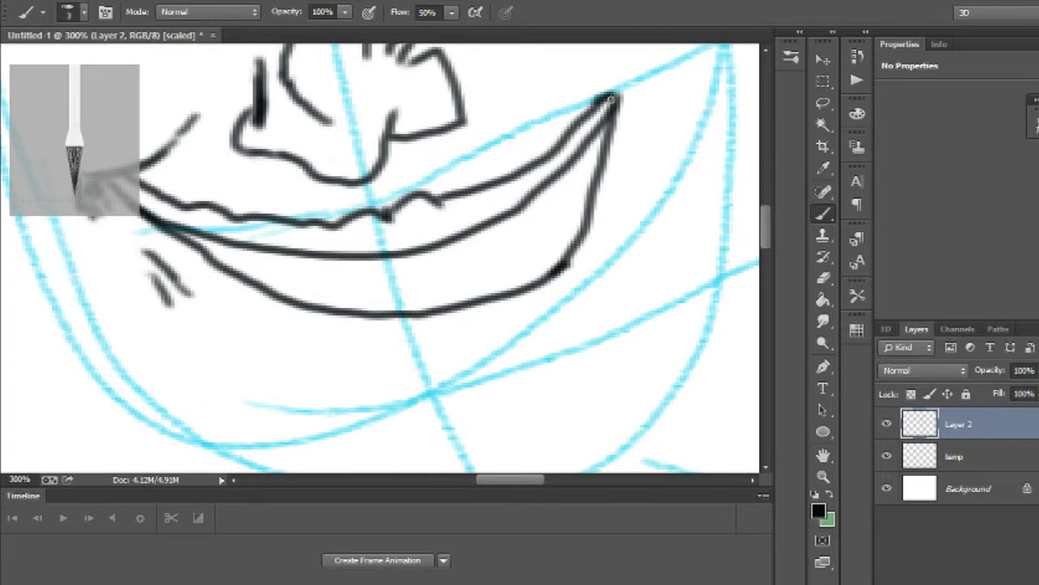
Step: Ink the outer contour of the lower lip beneath the mouth opening, with a small notch at the centre guide
mouse_move(407, 333)
left_mouse_down()
mouse_move(316, 335)
mouse_move(138, 226)
left_mouse_up()
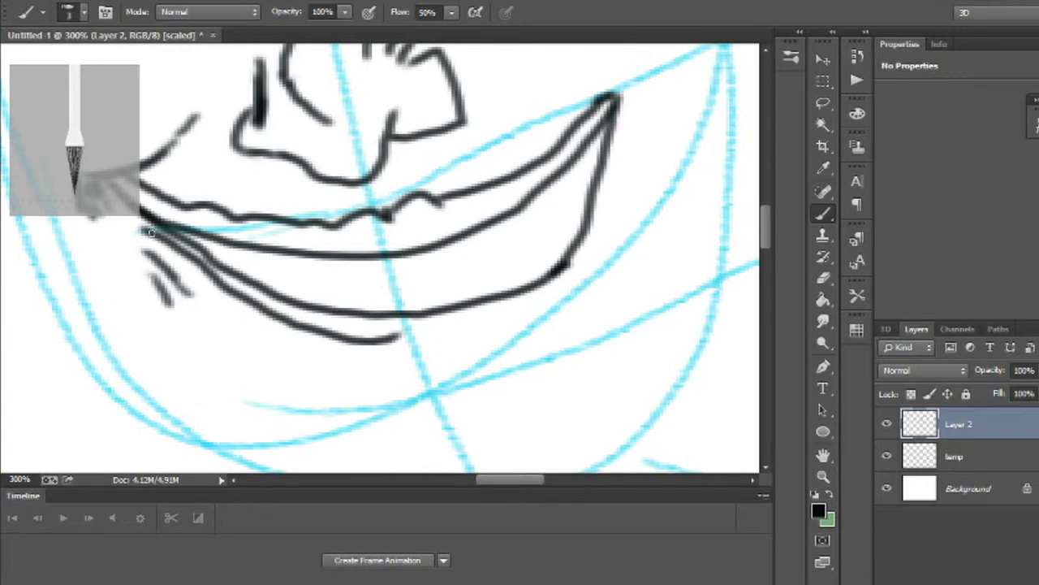
scroll(460, 425, "left", 5)
left_click_drag(319, 186, 377, 238)
left_click_drag(611, 331, 749, 297)
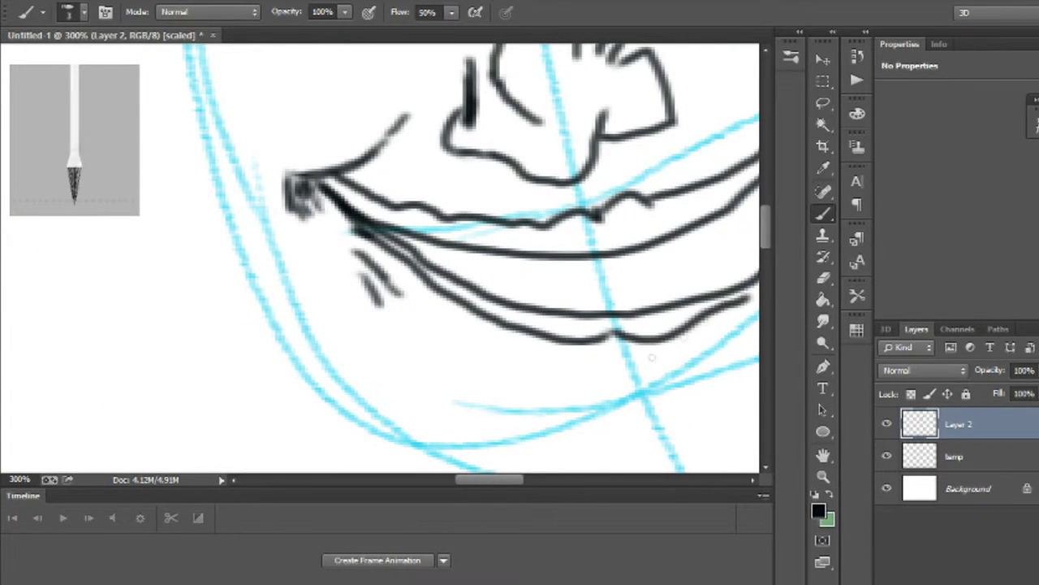
left_click_drag(499, 479, 529, 479)
mouse_move(530, 98)
left_mouse_down()
mouse_move(521, 195)
mouse_move(444, 304)
left_mouse_up()
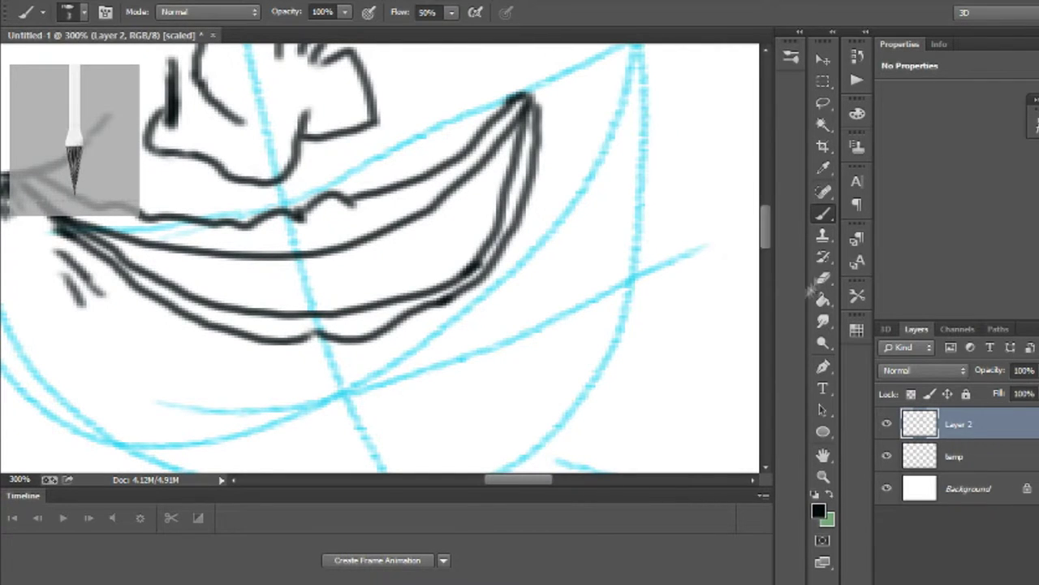
Step: Erase the lower right part of the mouth opening's line, reducing the eraser to 12 px, and redraw it farther inward
left_click(822, 278)
left_click_drag(457, 241, 499, 188)
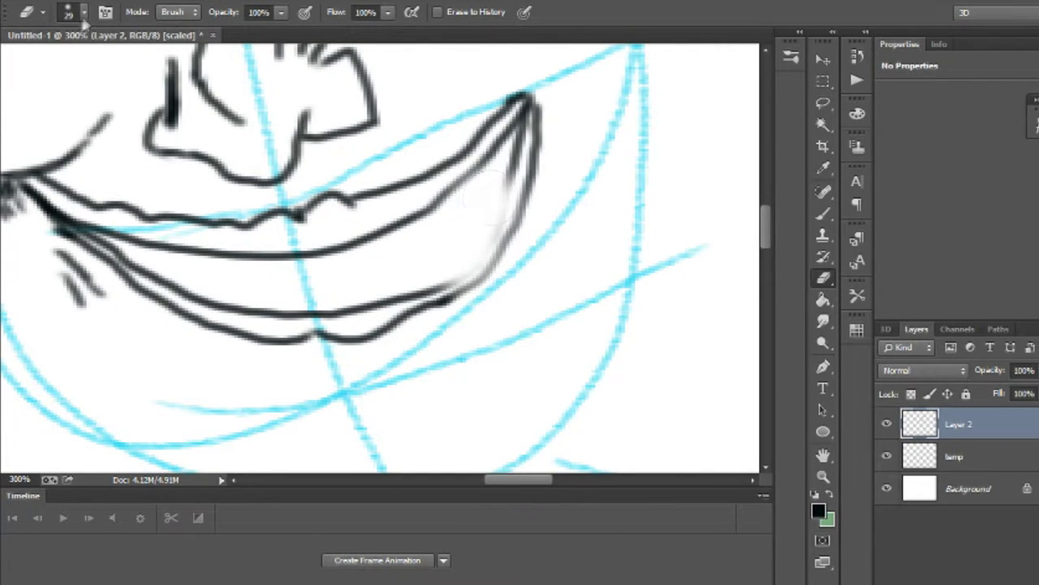
left_click(84, 14)
left_click_drag(85, 104, 176, 104)
left_click_drag(93, 65, 87, 66)
left_click(501, 4)
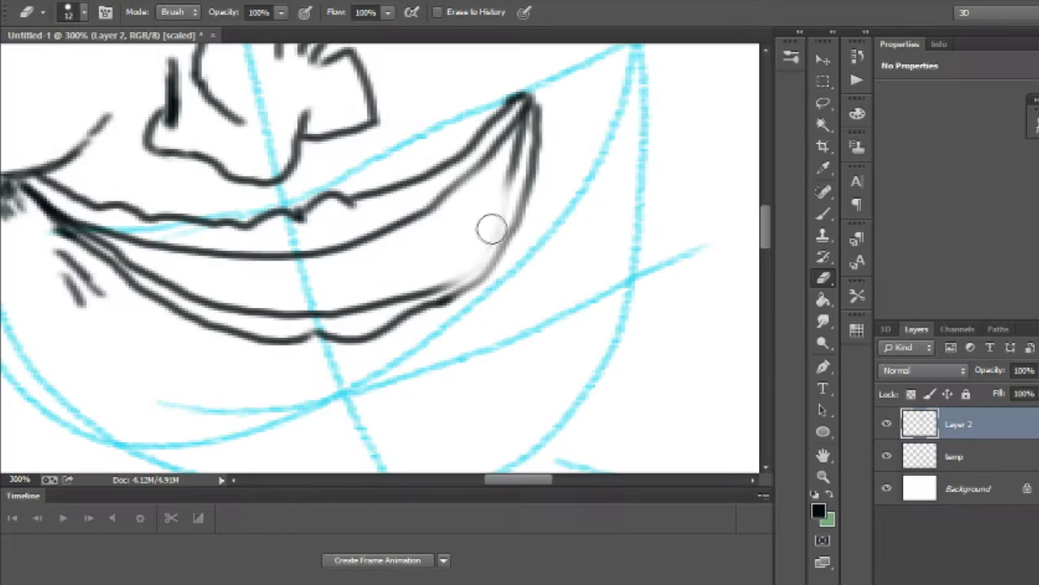
left_click_drag(473, 253, 500, 206)
left_click_drag(456, 281, 429, 276)
left_click(823, 214)
mouse_move(510, 176)
left_mouse_down()
mouse_move(431, 288)
mouse_move(388, 306)
left_mouse_up()
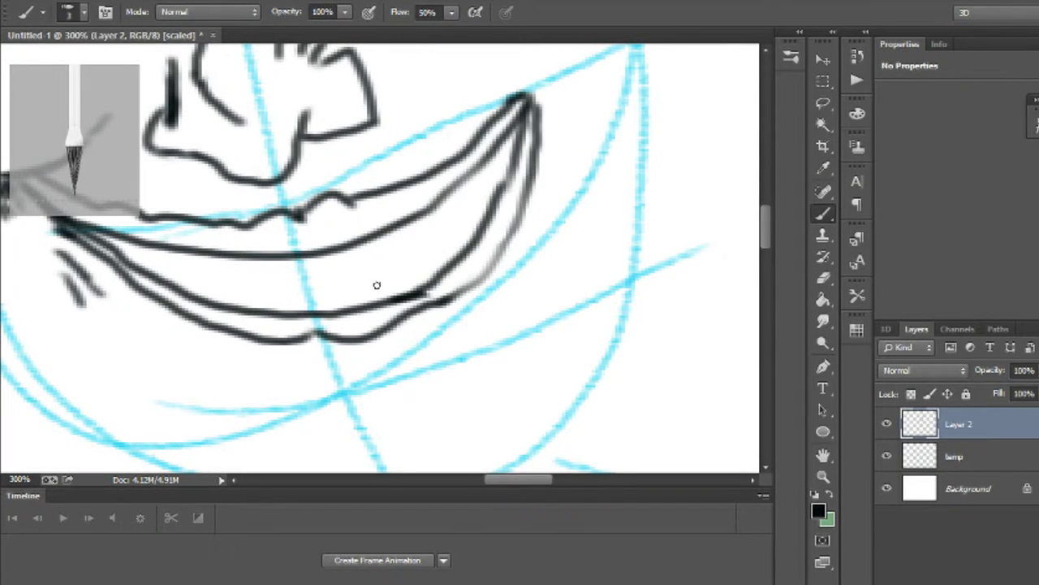
Step: Ink the centre tooth and the tooth dividers towards the right mouth corner, with small gaps at the tips
left_click_drag(345, 251, 349, 260)
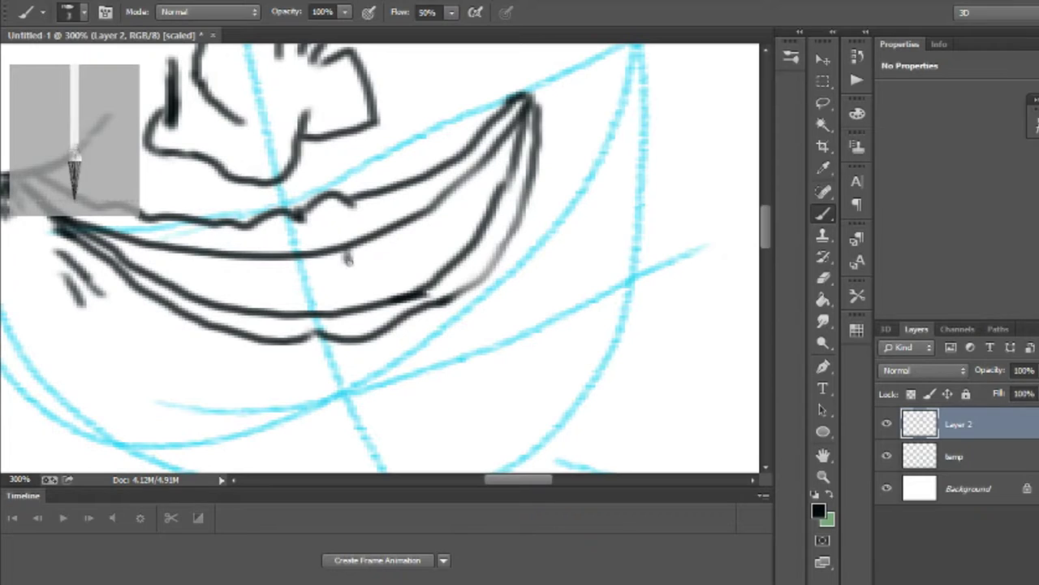
left_click_drag(342, 299, 325, 312)
mouse_move(294, 258)
left_mouse_down()
mouse_move(293, 291)
mouse_move(323, 309)
mouse_move(354, 308)
left_mouse_up()
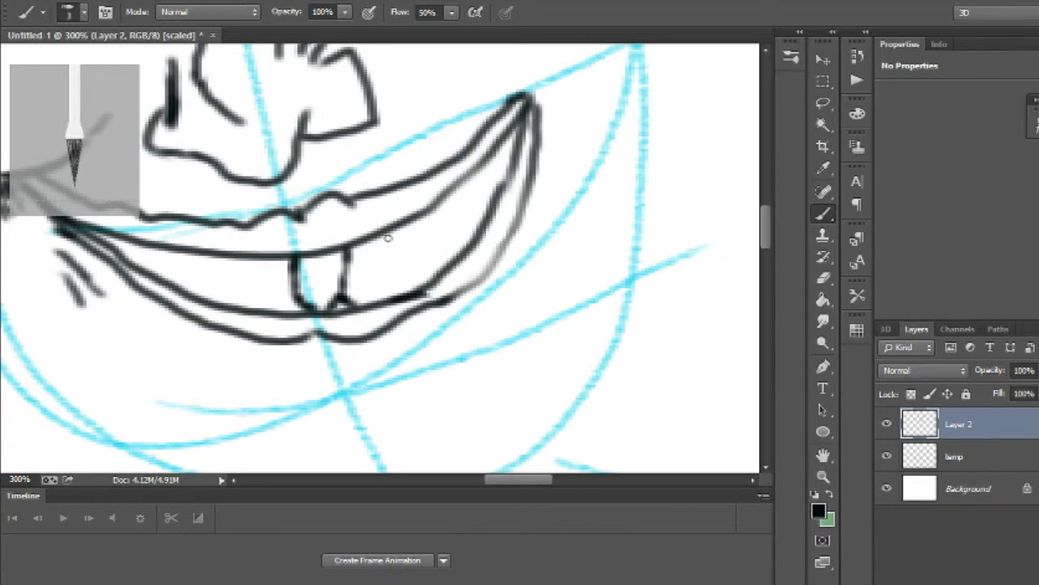
mouse_move(387, 235)
left_mouse_down()
mouse_move(381, 298)
mouse_move(410, 288)
left_mouse_up()
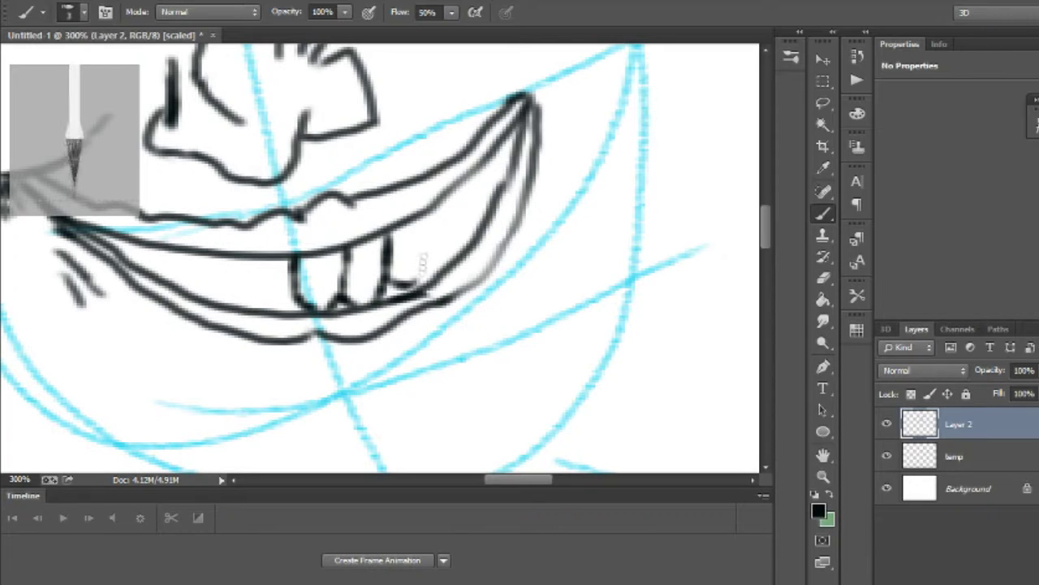
mouse_move(420, 220)
left_mouse_down()
mouse_move(423, 273)
mouse_move(411, 288)
mouse_move(450, 260)
left_mouse_up()
mouse_move(452, 191)
left_mouse_down()
mouse_move(446, 263)
mouse_move(466, 247)
left_mouse_up()
left_click_drag(480, 170, 482, 220)
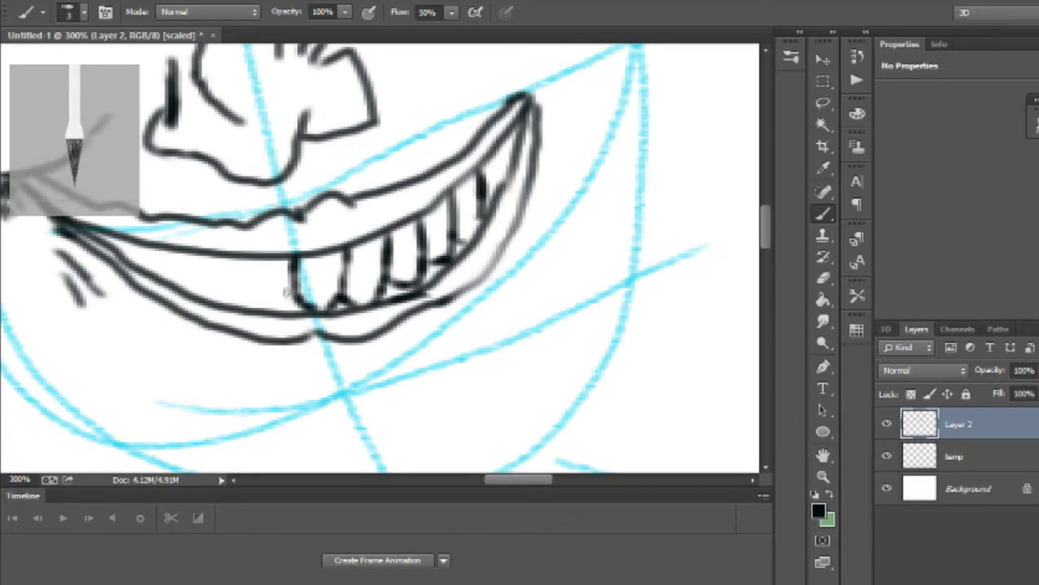
Step: Ink the tooth dividers from the centre tooth towards the left mouth corner
left_click_drag(288, 289, 259, 308)
mouse_move(243, 258)
left_mouse_down()
mouse_move(241, 290)
mouse_move(258, 312)
left_mouse_up()
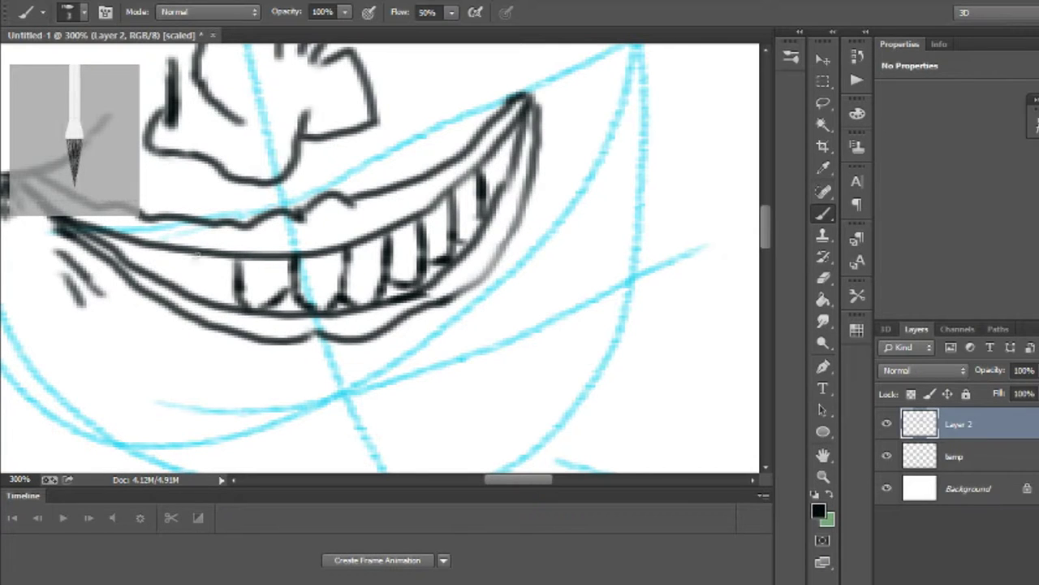
left_click_drag(193, 255, 188, 294)
left_click_drag(136, 244, 138, 264)
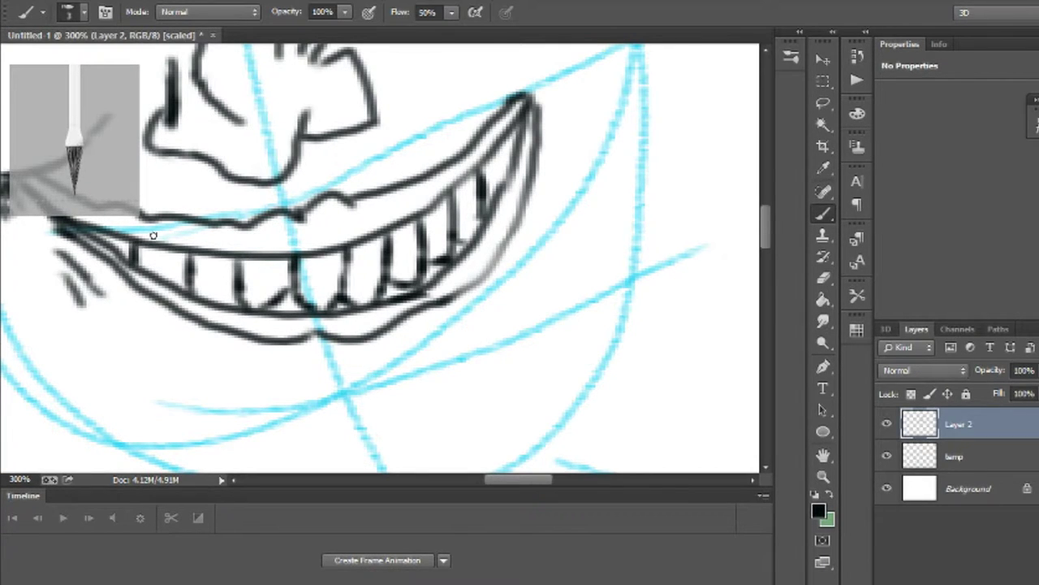
Step: Ink the right cheek with a crease above the mouth corner, a curved cheekbone line and short inner strokes
left_click_drag(764, 226, 763, 199)
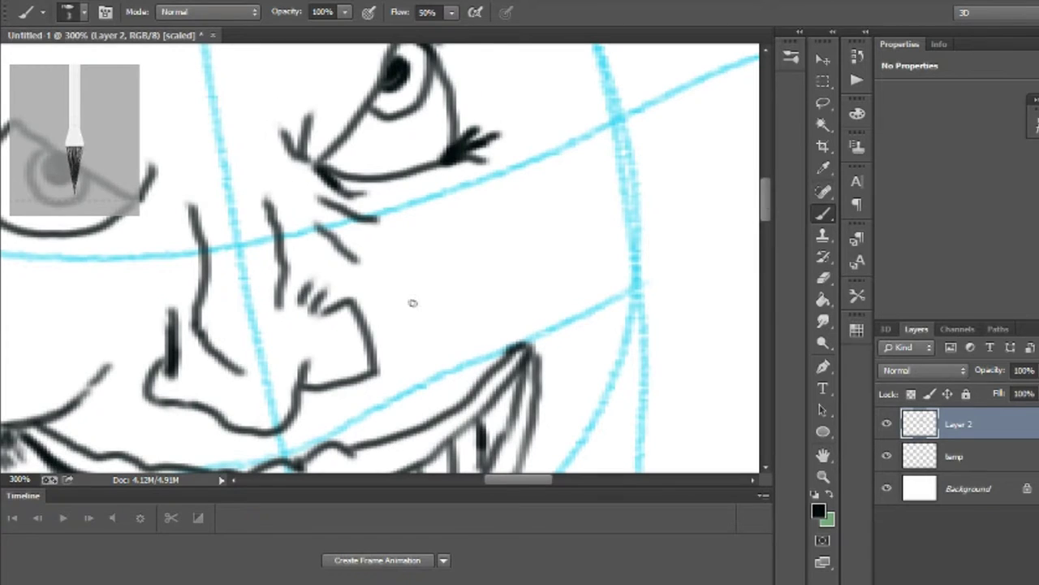
left_click_drag(404, 302, 557, 330)
left_click_drag(527, 160, 570, 281)
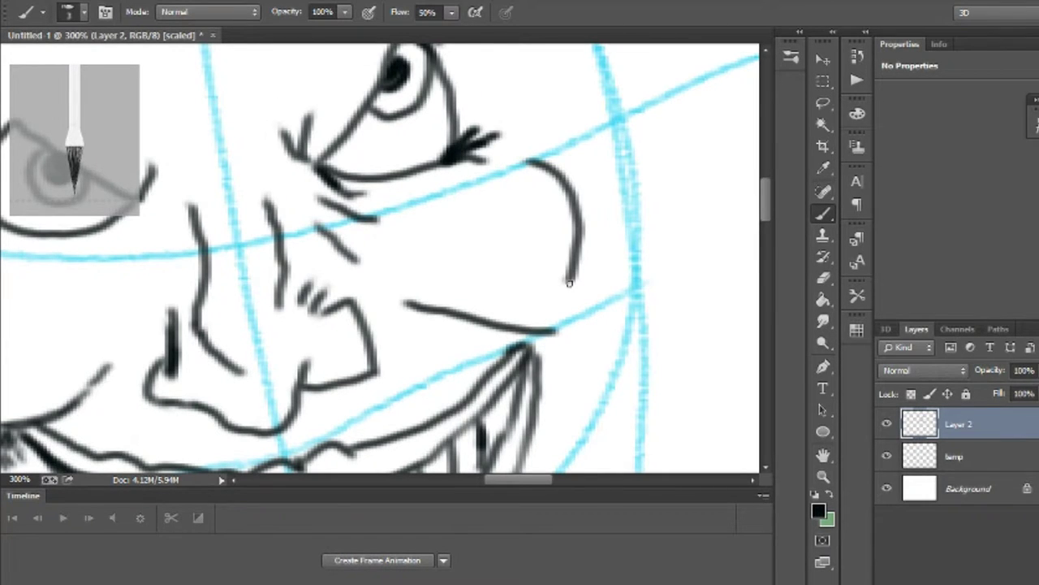
left_click_drag(558, 243, 529, 282)
left_click_drag(526, 174, 550, 220)
Step: Ink two short arched creases under the lower lip and an upward-curving chin line below them
left_click_drag(764, 201, 764, 224)
left_click_drag(518, 481, 502, 479)
left_click_drag(767, 214, 765, 236)
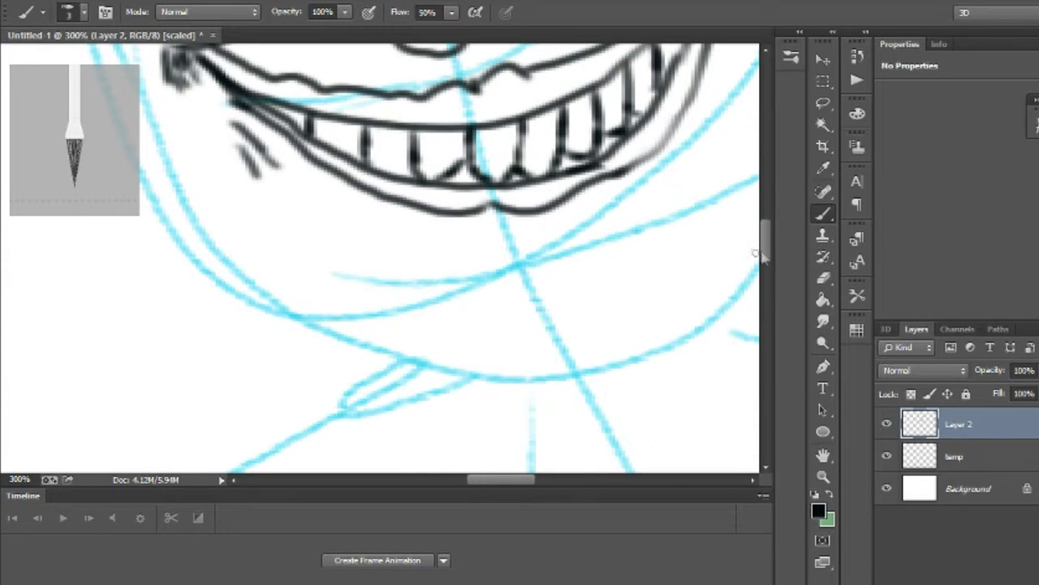
left_click_drag(484, 236, 539, 246)
left_click_drag(453, 258, 510, 250)
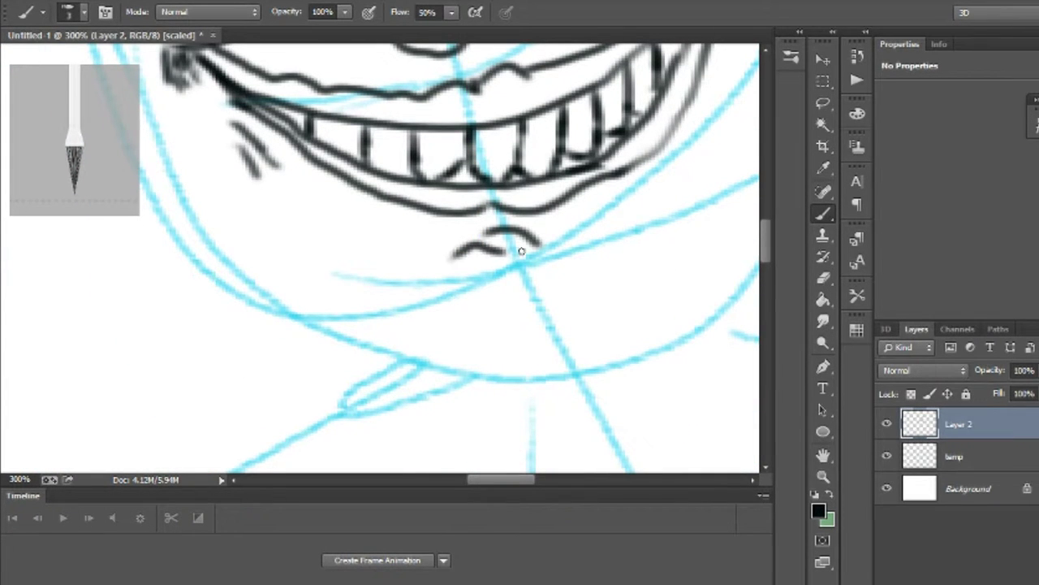
mouse_move(455, 330)
left_mouse_down()
mouse_move(515, 326)
mouse_move(560, 298)
left_mouse_up()
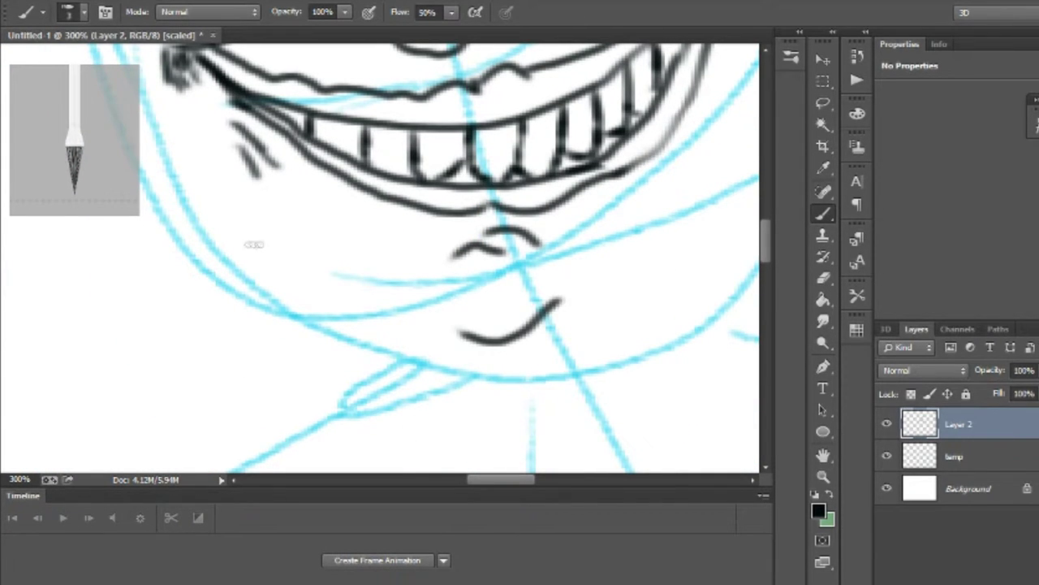
Step: Ink the jaw outline from below the left mouth corner around the chin and up to beside the right mouth corner
mouse_move(234, 258)
left_mouse_down()
mouse_move(361, 378)
mouse_move(662, 369)
left_mouse_up()
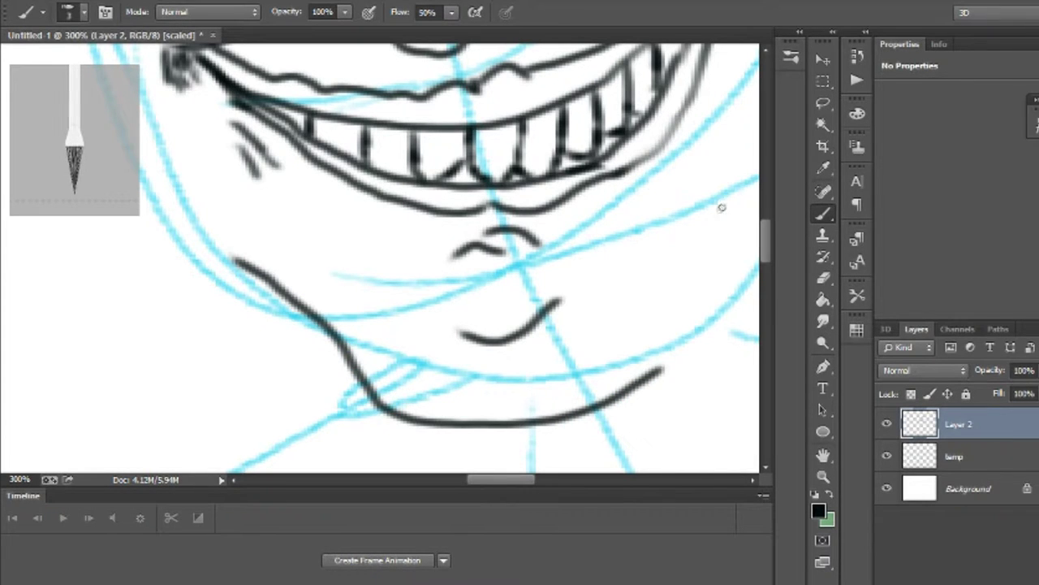
left_click_drag(736, 179, 650, 379)
left_click_drag(767, 245, 767, 241)
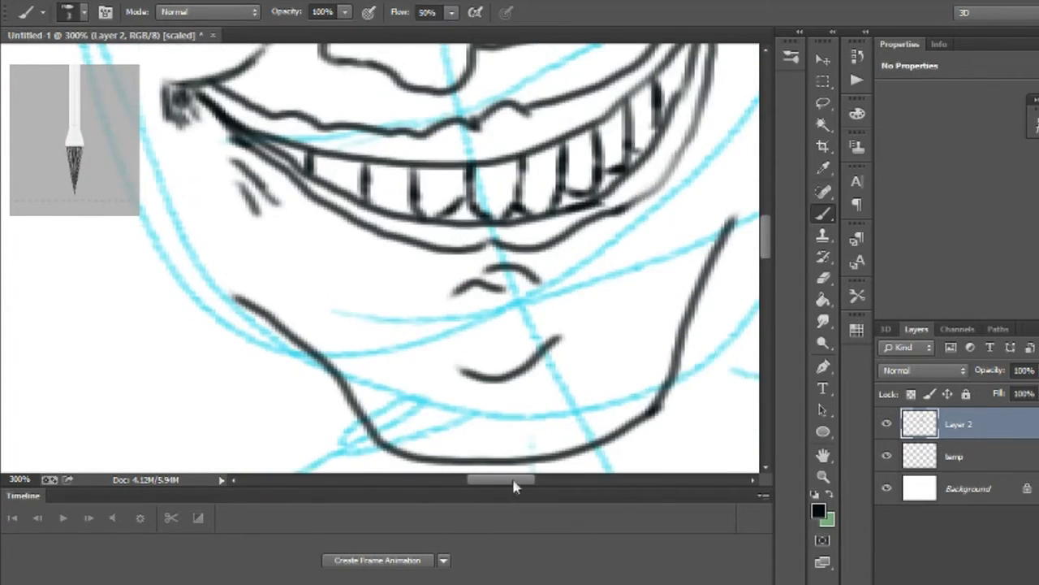
left_click_drag(514, 481, 532, 481)
scroll(772, 205, "up", 2)
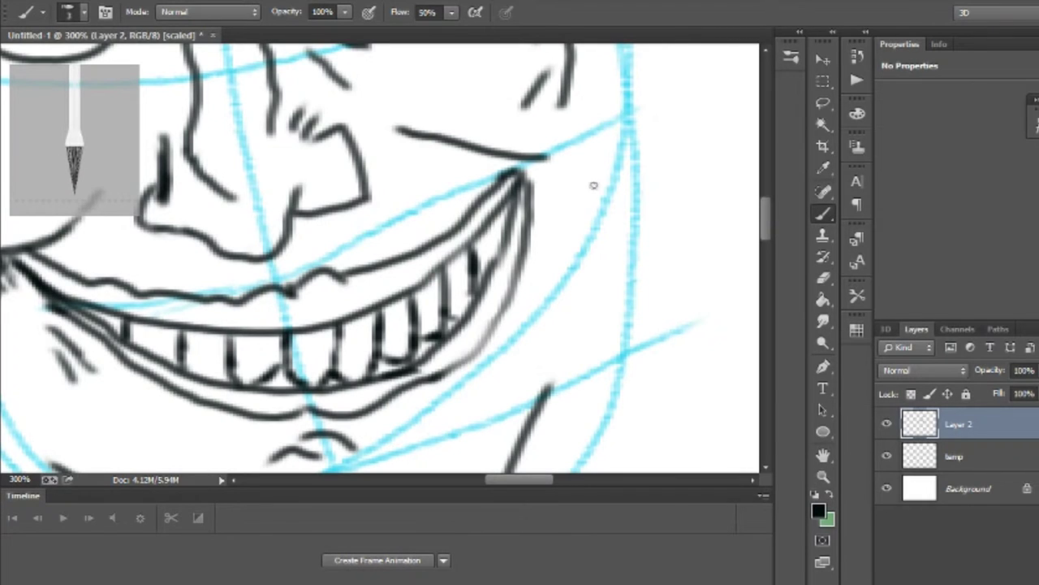
mouse_move(593, 185)
left_mouse_down()
mouse_move(556, 374)
mouse_move(539, 400)
left_mouse_up()
Step: Ink the outer contour of the right cheek along the head guide and reinforce where it meets the jaw line
scroll(565, 372, "up", 2)
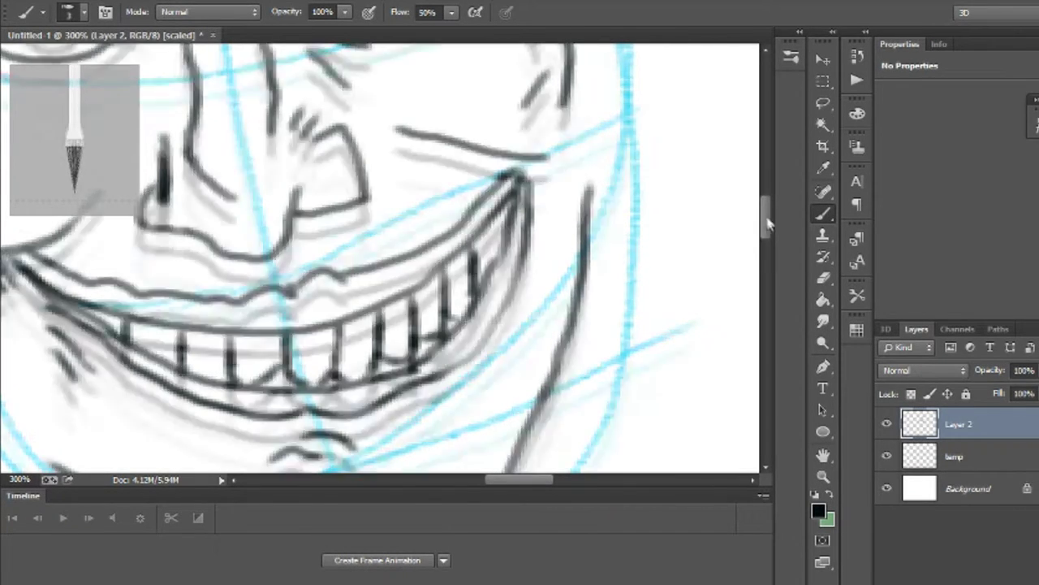
left_click_drag(575, 301, 640, 122)
left_click_drag(604, 255, 579, 338)
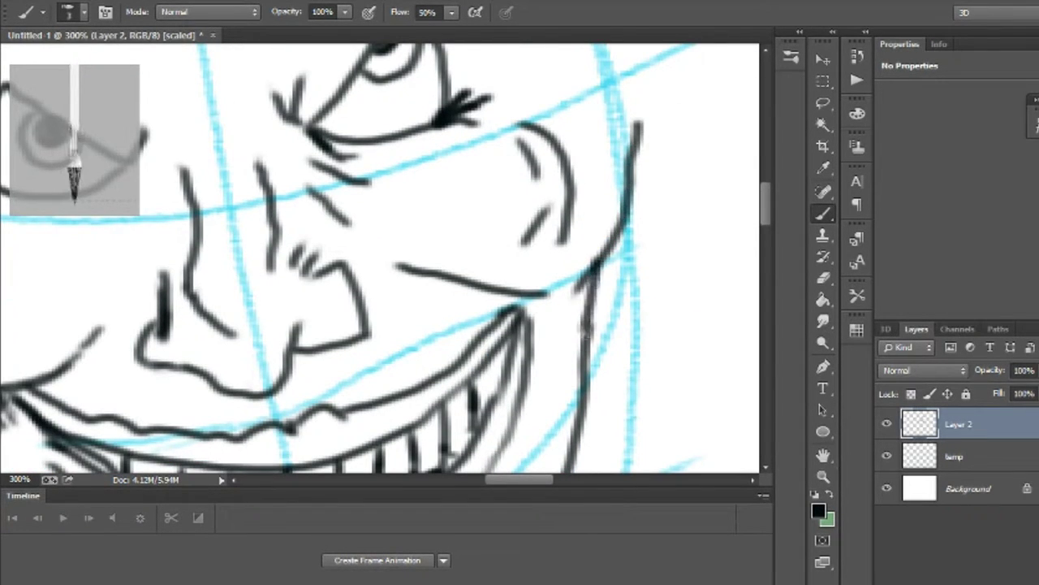
left_click_drag(580, 337, 575, 351)
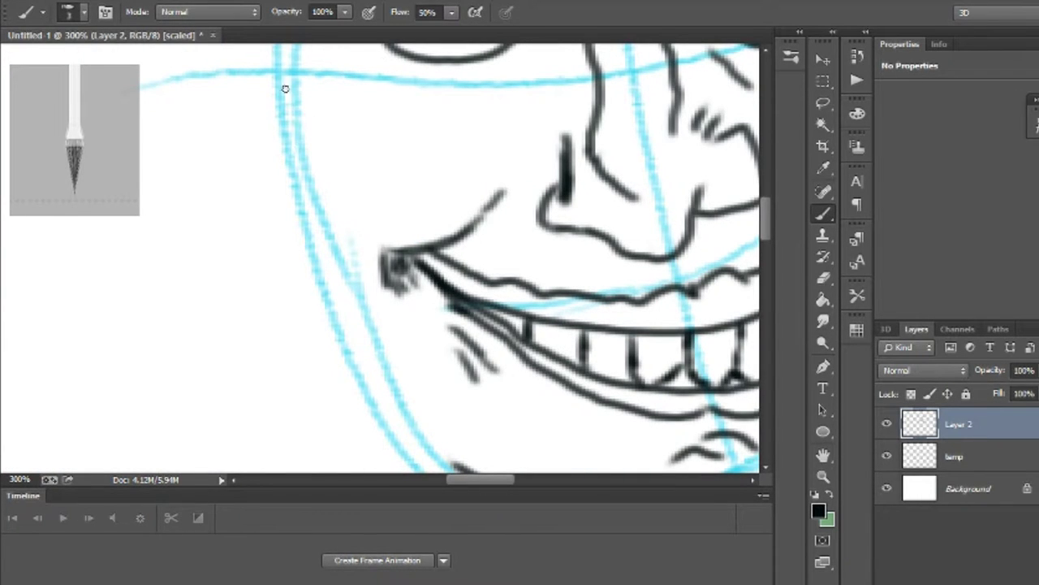
Step: Ink the bulging left cheek outline down to the jaw, with short hatch strokes outside it and darker shading along the jaw edge
mouse_move(277, 91)
left_mouse_down()
mouse_move(247, 130)
mouse_move(342, 300)
mouse_move(363, 378)
mouse_move(469, 456)
left_mouse_up()
left_click(822, 477)
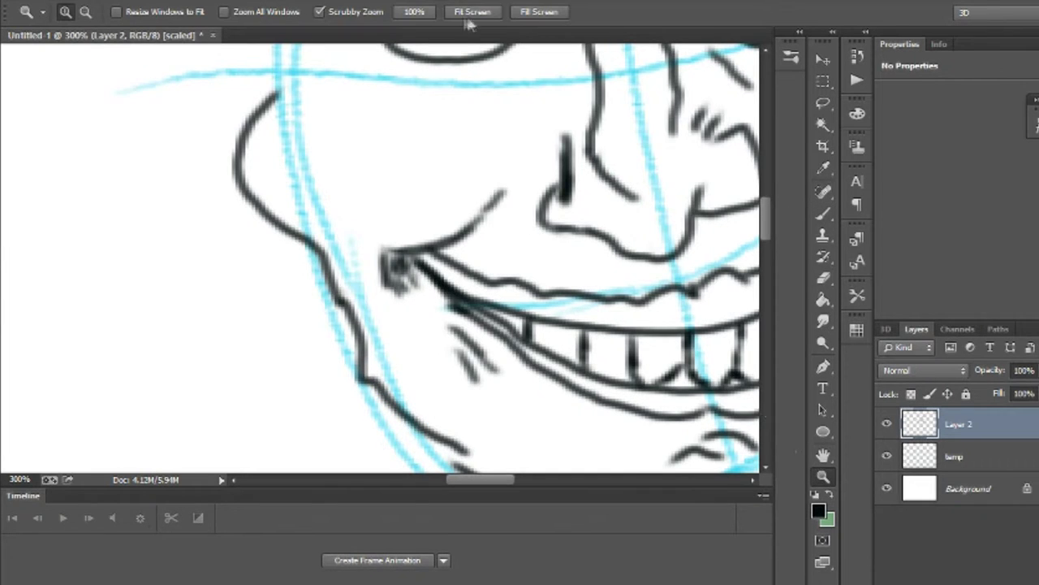
left_click(472, 12)
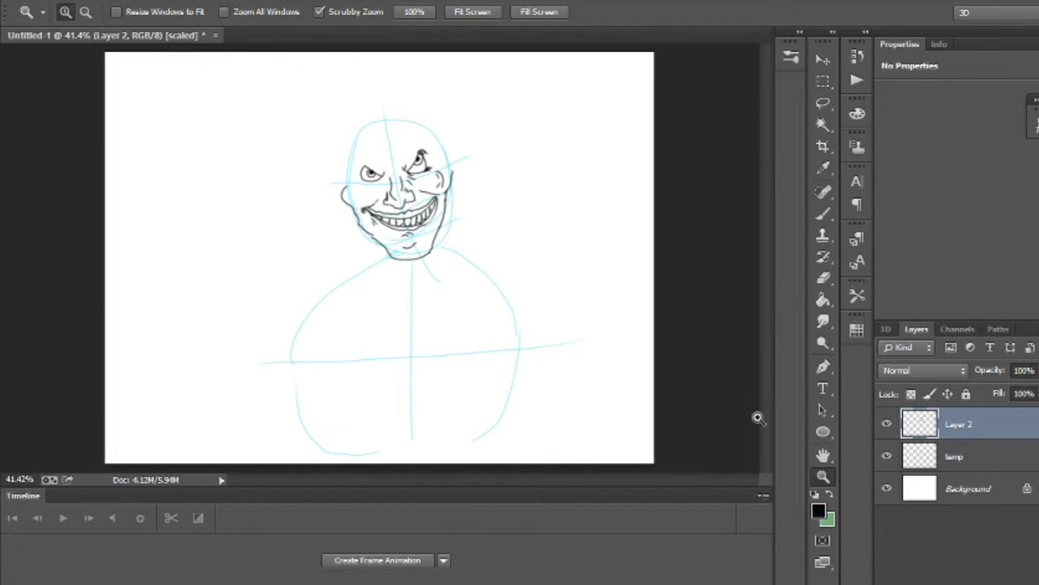
left_click(395, 193)
scroll(381, 260, "down", 3)
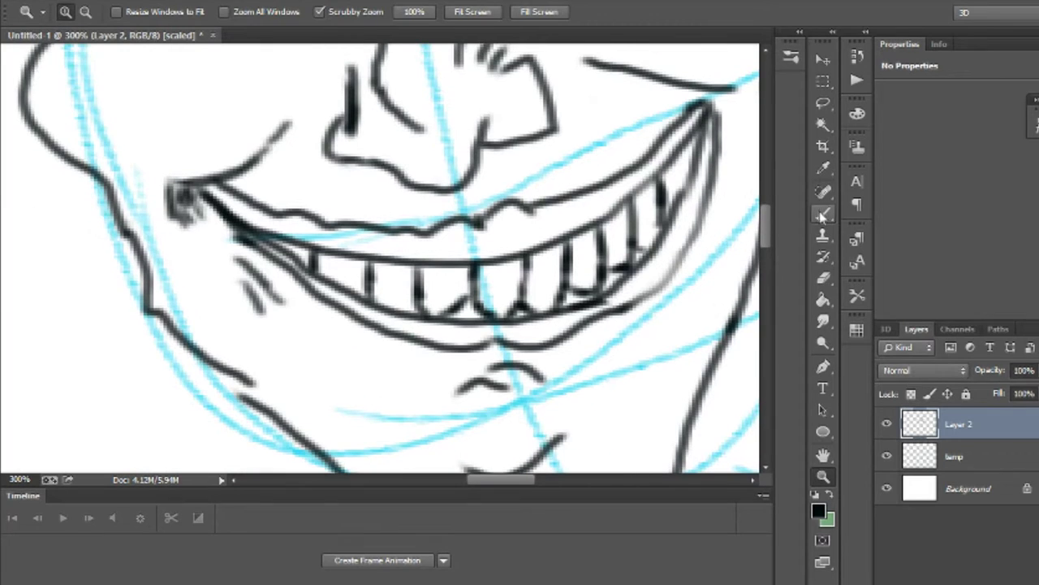
left_click(821, 212)
mouse_move(158, 324)
left_mouse_down()
mouse_move(129, 398)
mouse_move(170, 421)
left_mouse_up()
mouse_move(243, 397)
left_mouse_down()
mouse_move(244, 437)
mouse_move(282, 435)
mouse_move(319, 460)
left_mouse_up()
left_click_drag(766, 221, 769, 234)
scroll(769, 237, "down", 1)
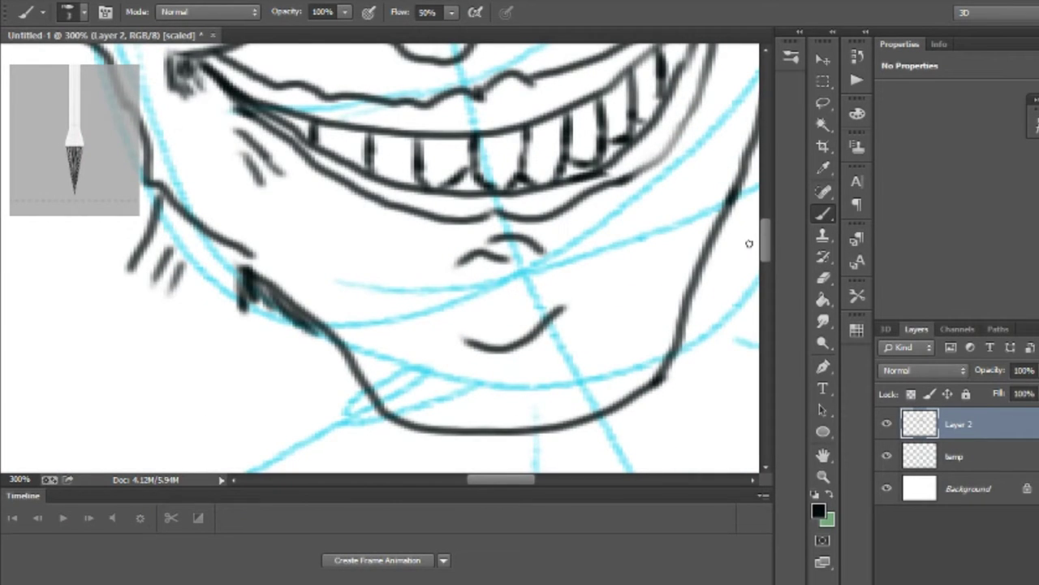
Step: Ink the left temple line from beside the eye down into the top of the left cheek outline
scroll(749, 243, "up", 9)
left_click_drag(529, 486, 509, 486)
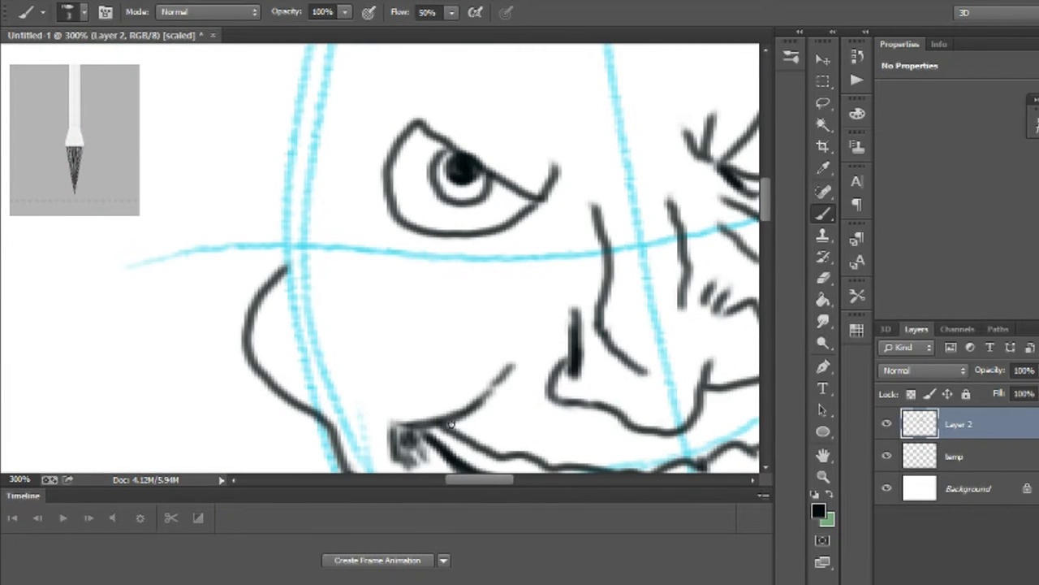
mouse_move(266, 163)
left_mouse_down()
mouse_move(292, 216)
mouse_move(281, 276)
left_mouse_up()
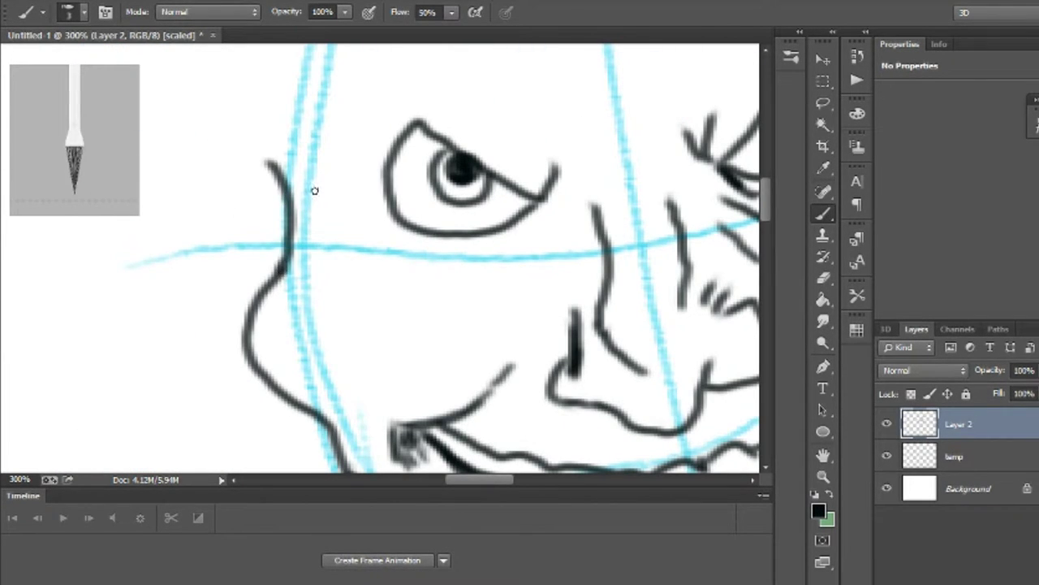
Step: Add a new layer above Layer 2 and name it forhead
scroll(314, 190, "up", 6)
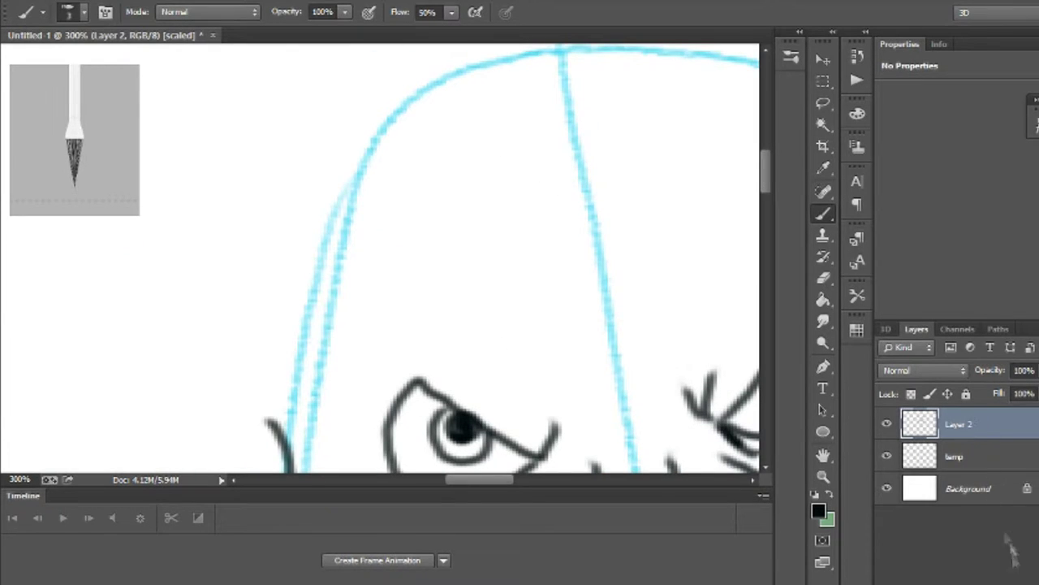
left_click(1015, 581)
double_click(963, 423)
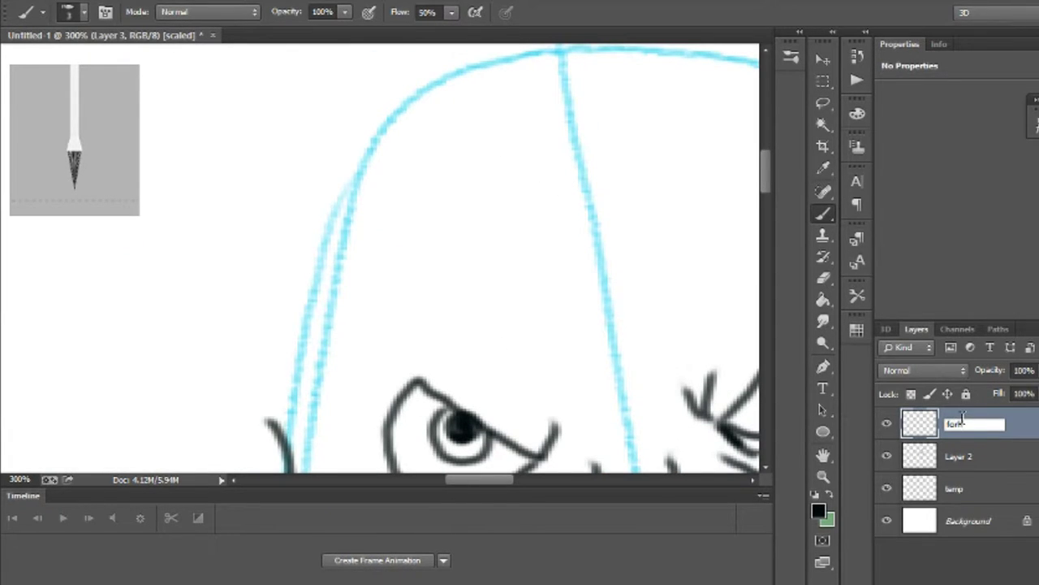
key("Return")
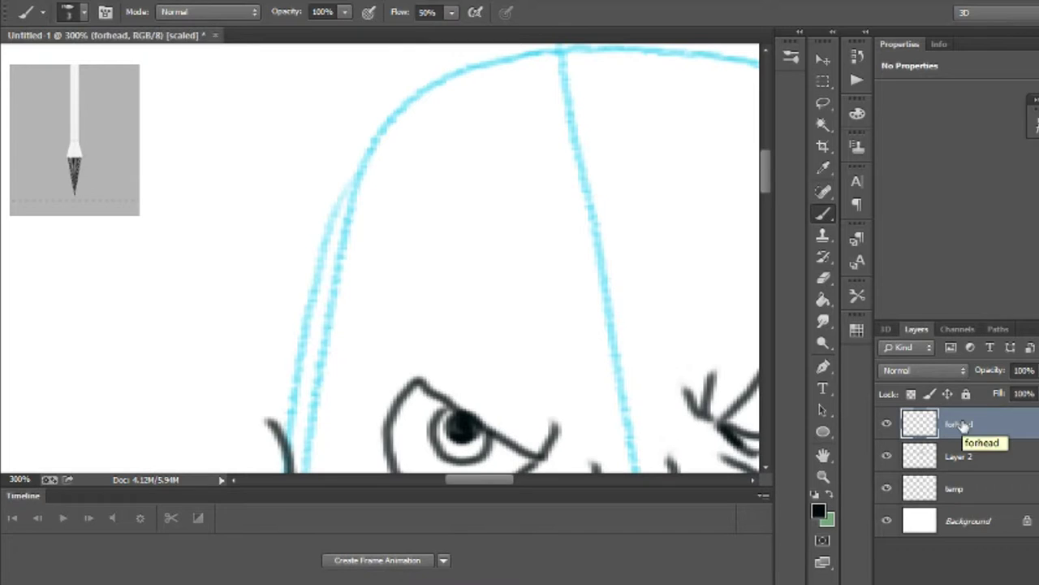
Step: Ink two arched forehead curves on the forhead layer, a low one on the left and a taller one on the right
mouse_move(331, 168)
left_mouse_down()
mouse_move(527, 142)
mouse_move(575, 180)
left_mouse_up()
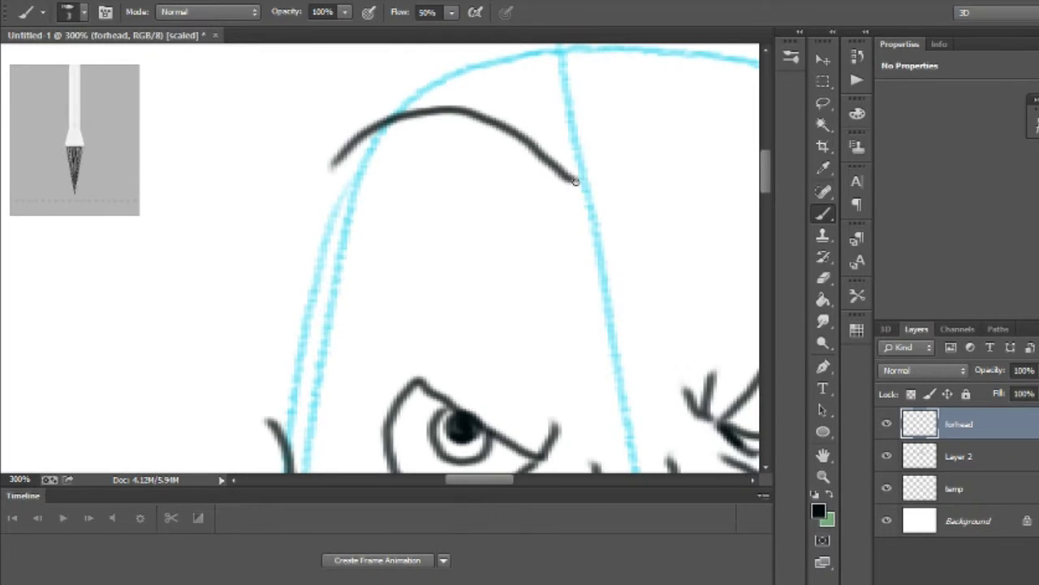
left_click_drag(493, 483, 522, 460)
scroll(320, 241, "up", 2)
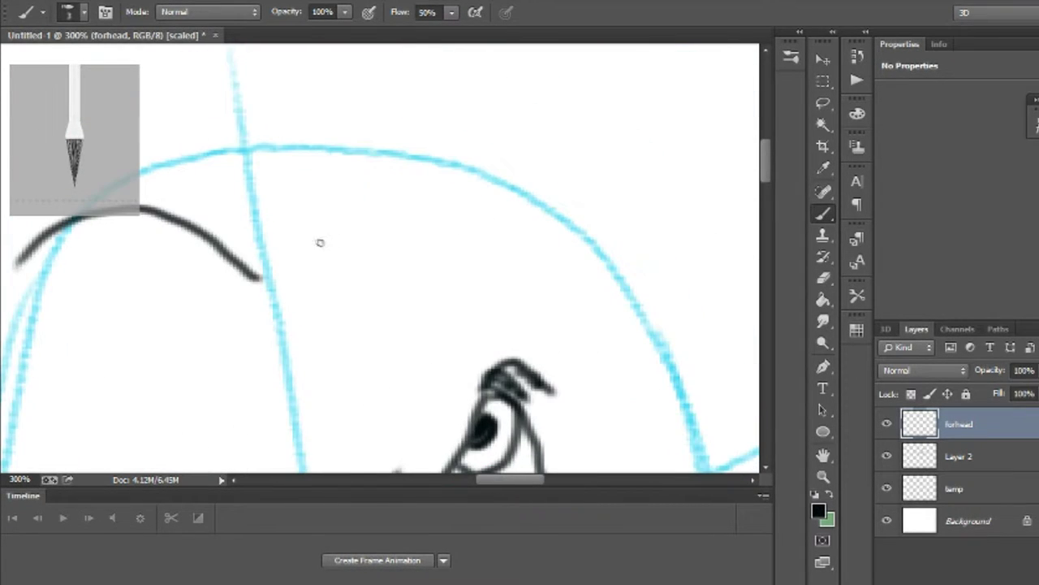
mouse_move(282, 258)
left_mouse_down()
mouse_move(599, 168)
mouse_move(614, 190)
left_mouse_up()
scroll(770, 185, "down", 4)
left_click_drag(769, 185, 768, 167)
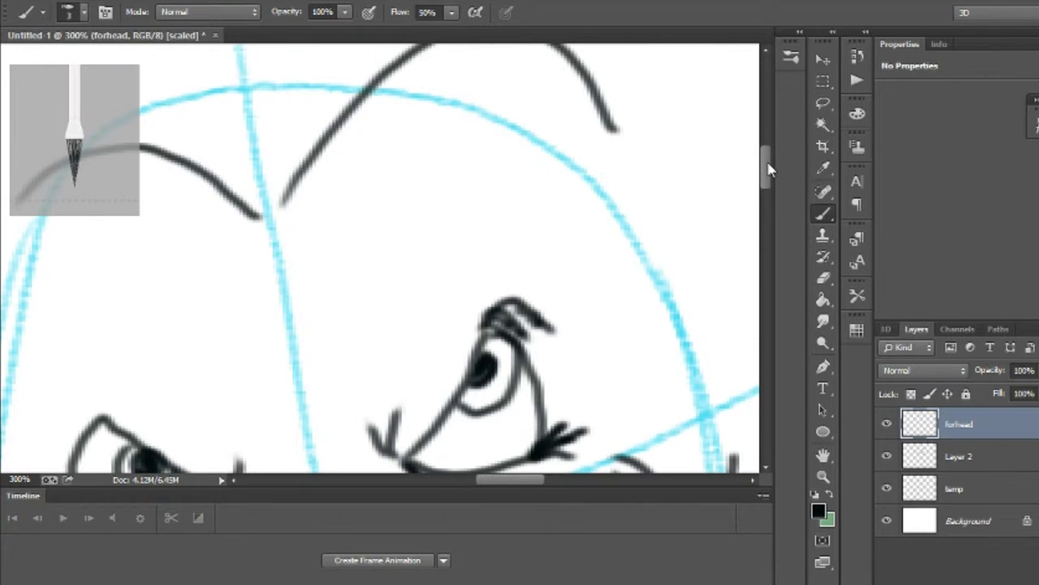
Step: Ink the outline of the right ear on Layer 2, from its curled tip down to the lobe at the cheek
left_click(951, 454)
left_click_drag(518, 481, 543, 479)
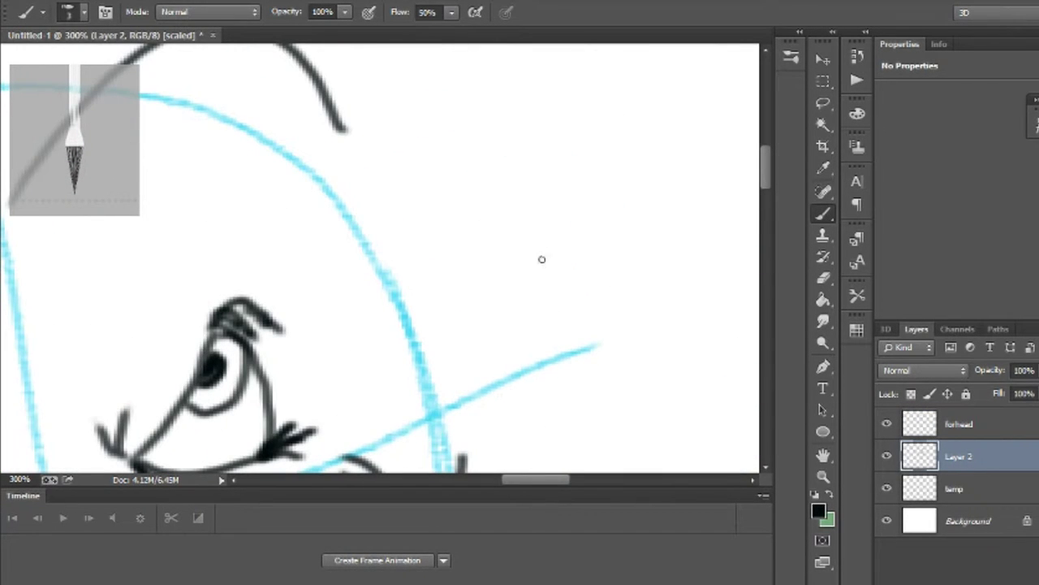
left_click_drag(523, 312, 588, 320)
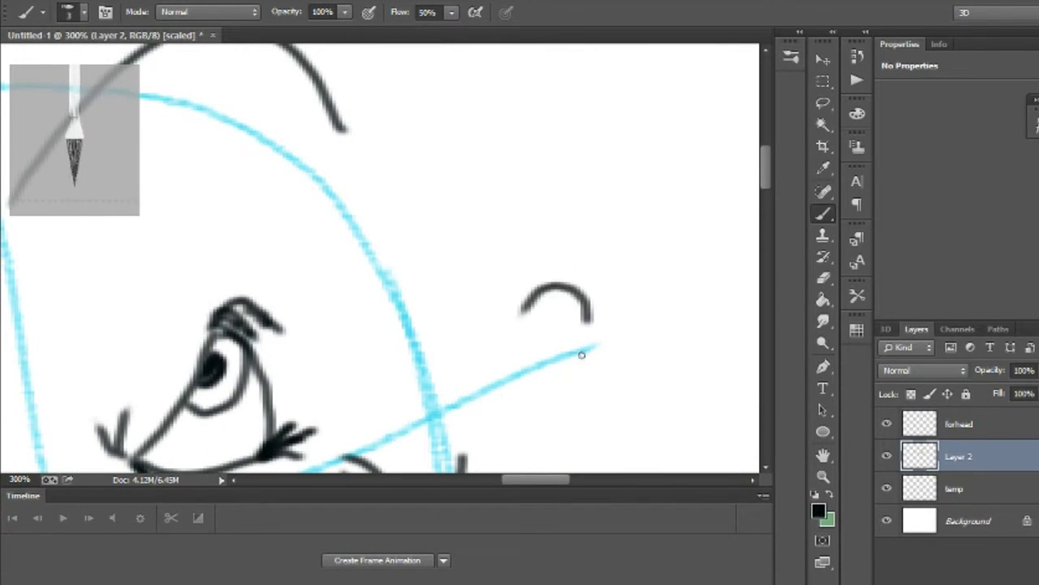
left_click(578, 352)
right_click(582, 353)
key("Escape")
scroll(770, 186, "down", 4)
mouse_move(589, 140)
left_mouse_down()
mouse_move(534, 313)
mouse_move(461, 343)
left_mouse_up()
Step: Ink the right ear's inner folds, filling the pointed fold under the tip with black
left_click_drag(509, 189, 556, 183)
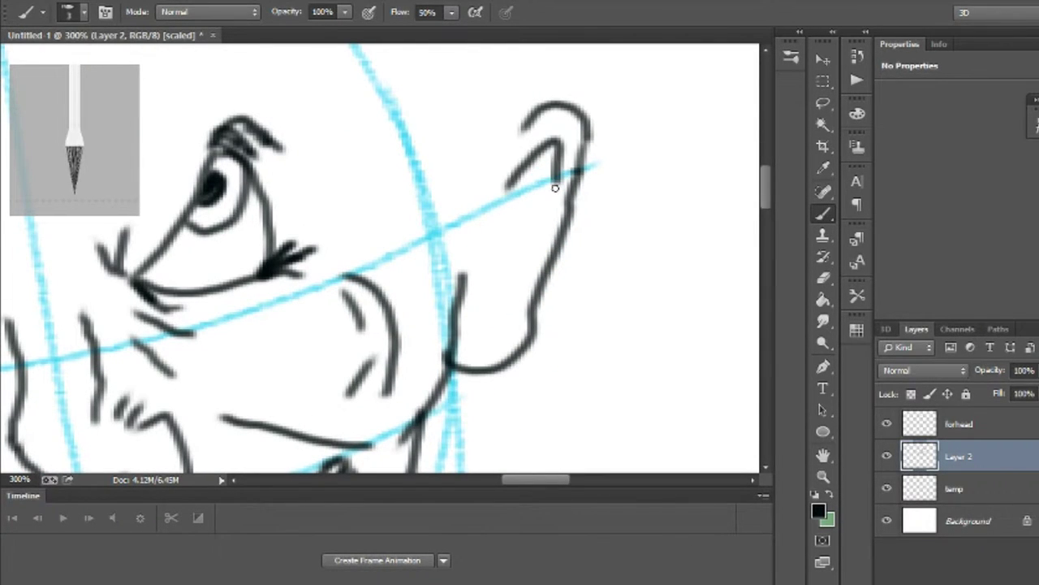
mouse_move(546, 146)
left_mouse_down()
mouse_move(555, 178)
mouse_move(509, 187)
left_mouse_up()
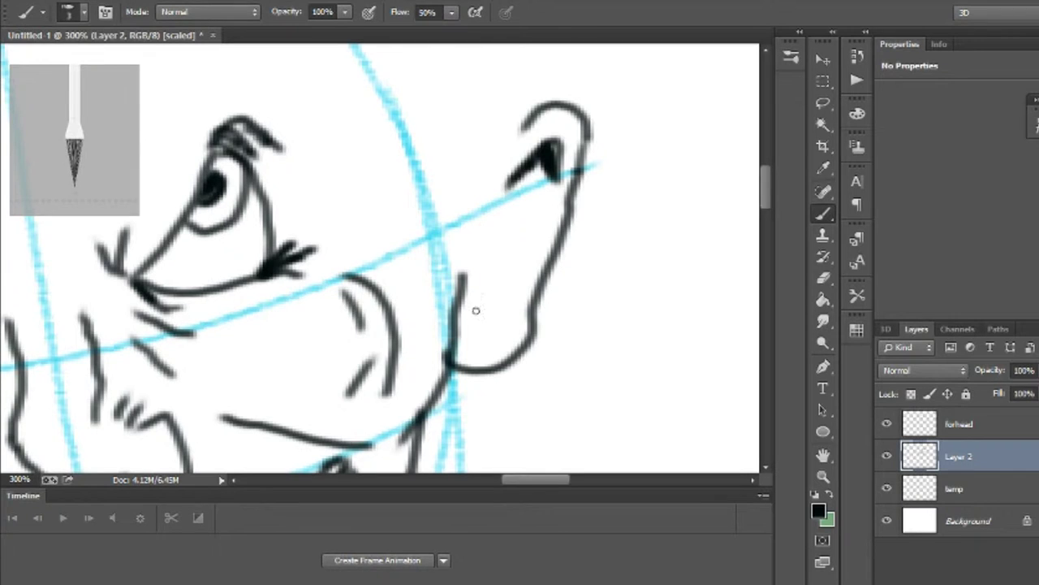
mouse_move(476, 306)
left_mouse_down()
mouse_move(490, 268)
mouse_move(508, 302)
left_mouse_up()
mouse_move(535, 203)
left_mouse_down()
mouse_move(518, 268)
mouse_move(497, 264)
left_mouse_up()
mouse_move(766, 180)
left_mouse_down()
mouse_move(771, 207)
mouse_move(770, 184)
left_mouse_up()
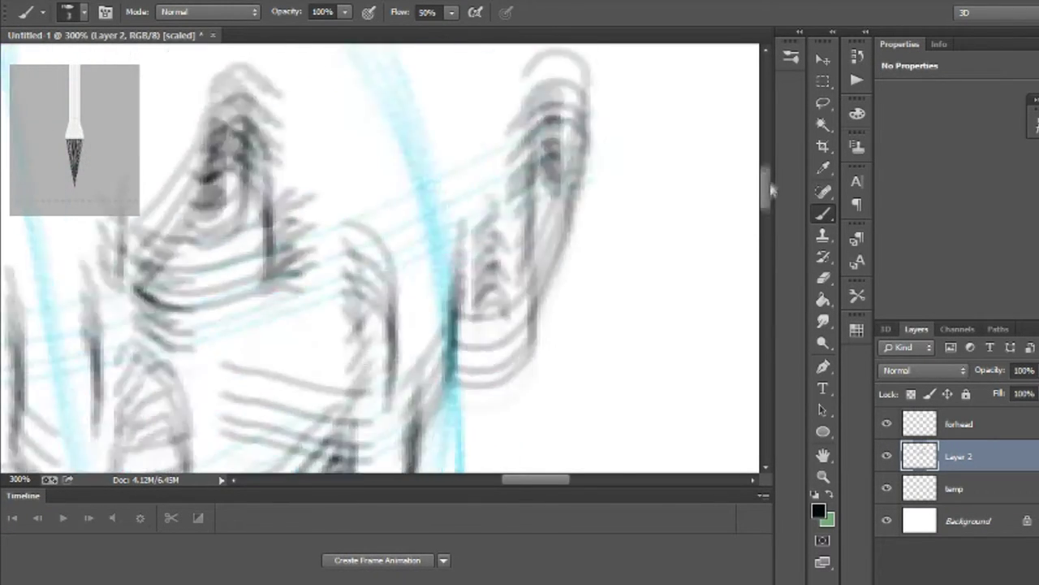
Step: Ink the left ear's outer outline down to the cheek and its nested inner fold lines
left_click_drag(528, 480, 463, 490)
mouse_move(298, 264)
left_mouse_down()
mouse_move(262, 471)
mouse_move(317, 466)
left_mouse_up()
left_click_drag(767, 187, 766, 201)
left_click_drag(297, 197, 294, 357)
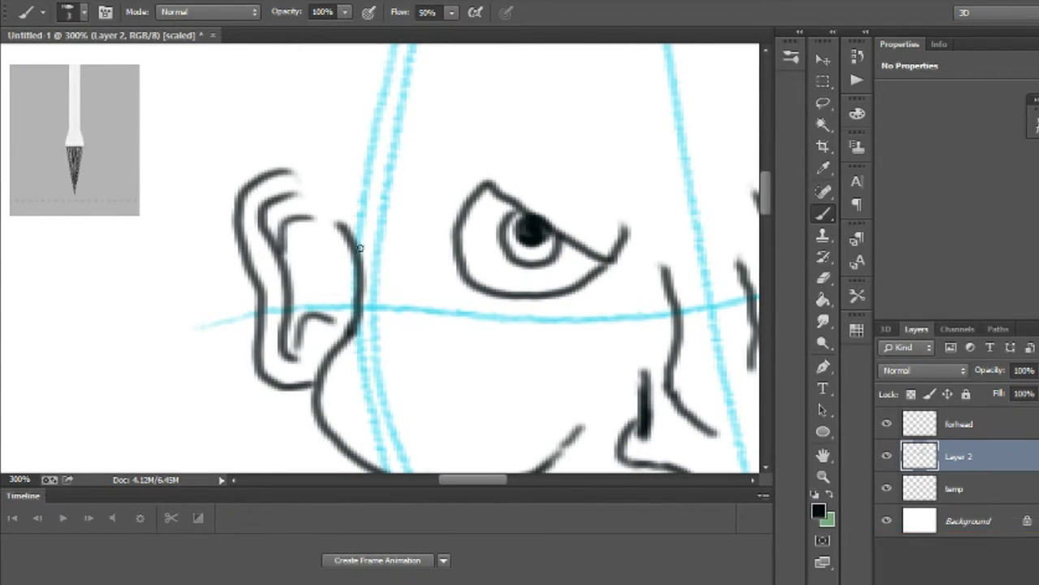
Step: Ink slanted brow wrinkles above the right eye and a long curved furrow running down to the centre guide
mouse_move(763, 186)
left_mouse_down()
mouse_move(764, 226)
mouse_move(766, 183)
left_mouse_up()
left_click(823, 478)
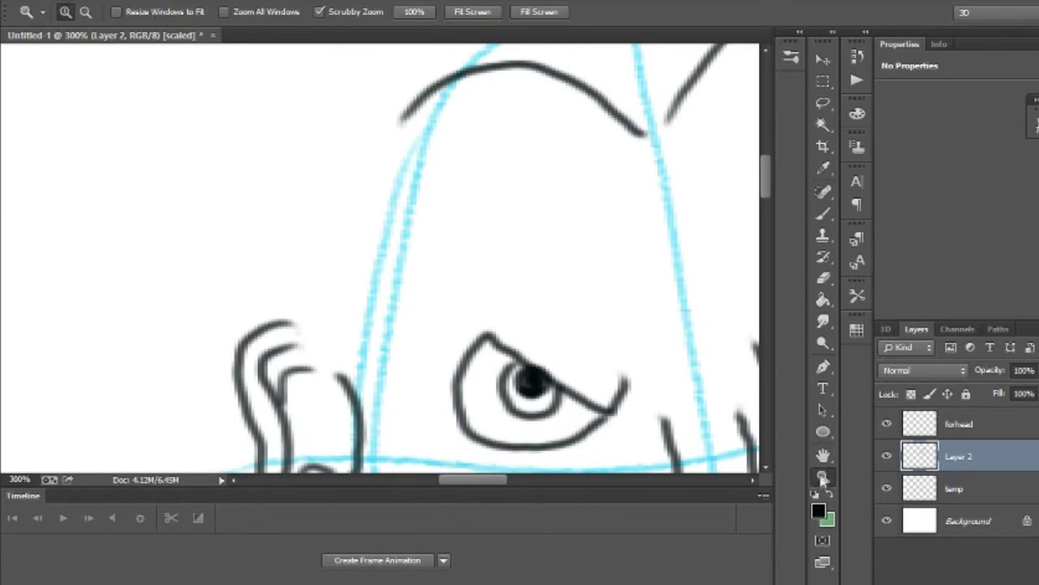
left_click(469, 13)
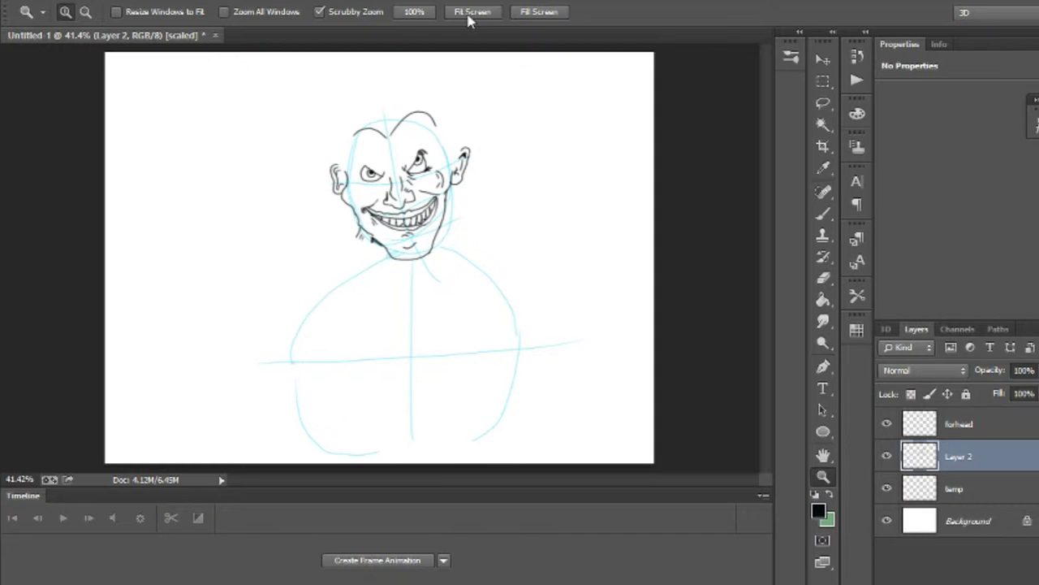
left_click(416, 167)
left_click(416, 168)
left_click(417, 166)
left_click(423, 164)
left_click(427, 162)
left_click_drag(766, 195, 767, 175)
left_click(823, 214)
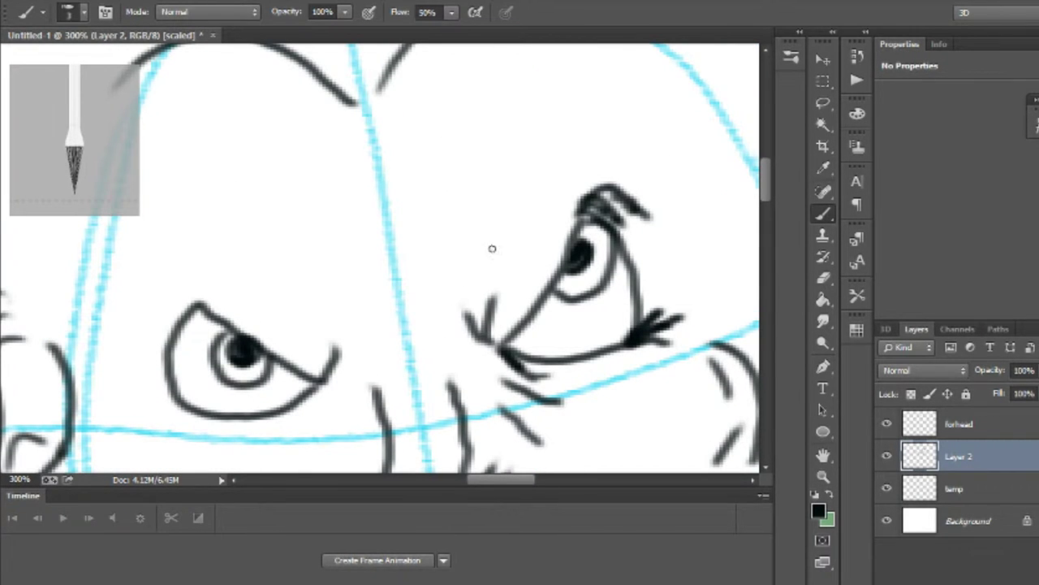
left_click_drag(517, 239, 606, 151)
left_click_drag(525, 185, 595, 129)
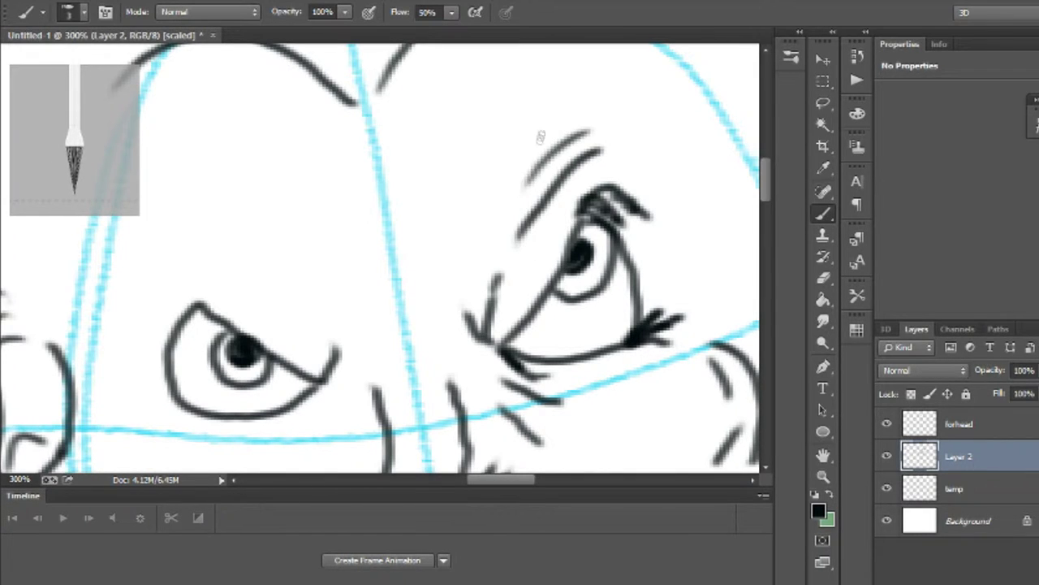
left_click_drag(524, 176, 577, 111)
mouse_move(493, 197)
left_mouse_down()
mouse_move(453, 271)
mouse_move(400, 312)
left_mouse_up()
Step: Ink the left brow ridge with short strokes at both ends and two slanted forehead wrinkles above it
mouse_move(336, 262)
left_mouse_down()
mouse_move(200, 223)
mouse_move(173, 245)
left_mouse_up()
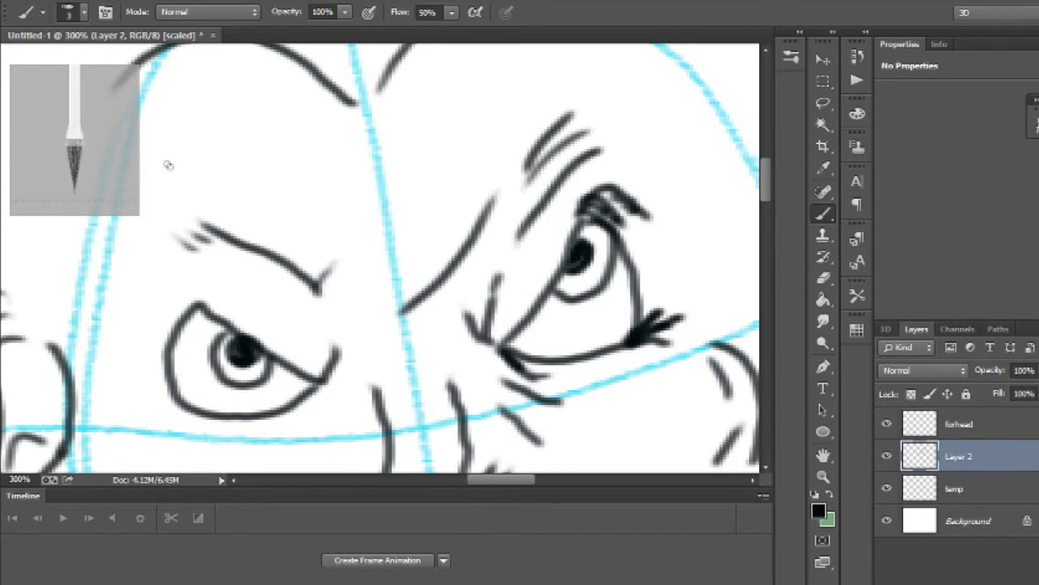
left_click_drag(165, 162, 199, 195)
left_click_drag(232, 150, 297, 209)
left_click_drag(340, 244, 323, 270)
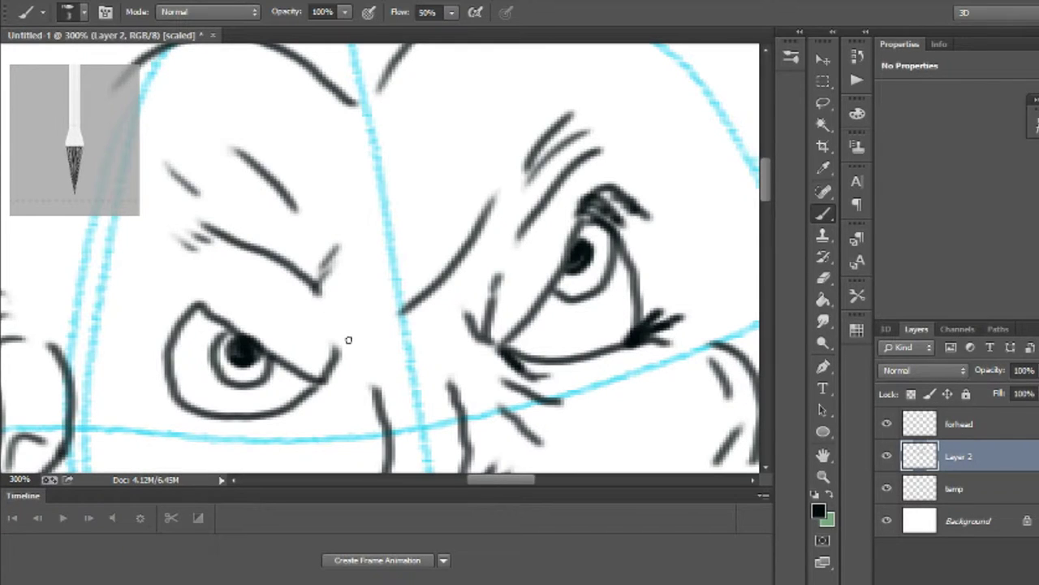
Step: Add a new layer above Layer 2 and name it "eye bro"
key("ctrl+shift+alt+n")
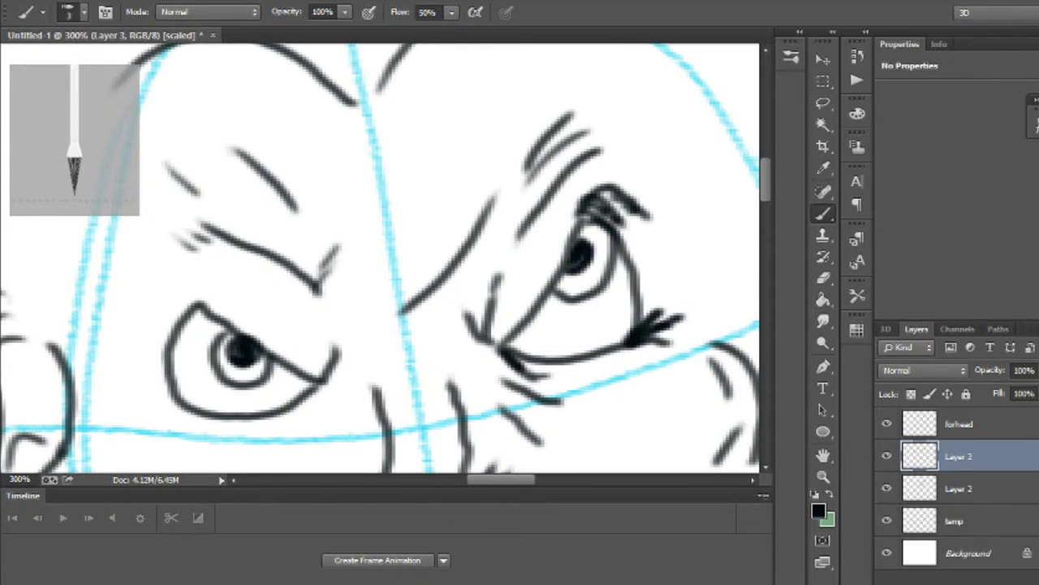
double_click(958, 457)
type("eye")
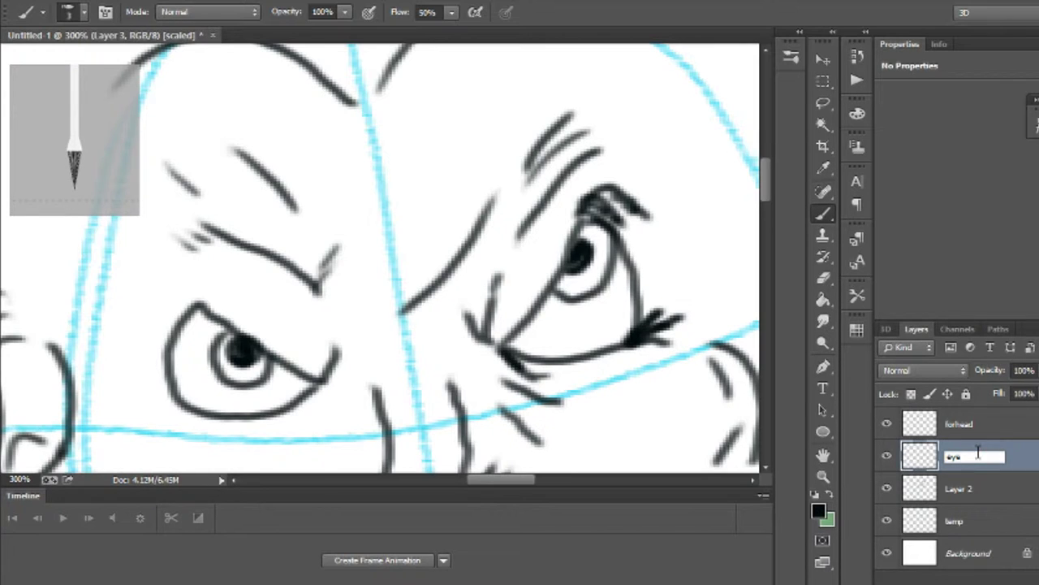
type(" bro")
key("Return")
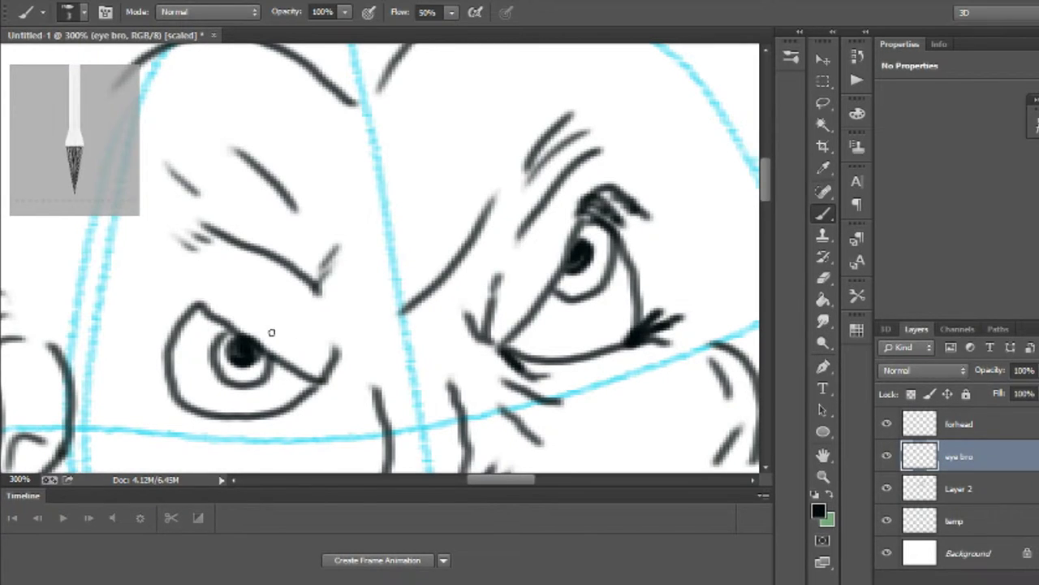
Step: Ink the left eyebrow with dense short black hair strokes along the slanted upper lid, from outer end to inner corner
mouse_move(176, 298)
left_mouse_down()
mouse_move(210, 285)
mouse_move(222, 310)
left_mouse_up()
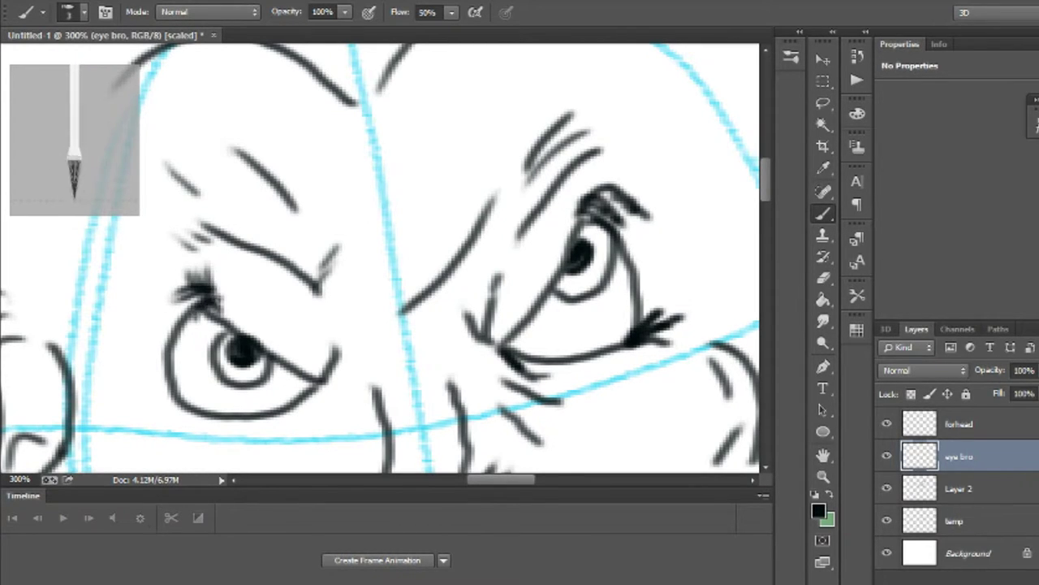
left_click_drag(214, 271, 217, 304)
left_click_drag(234, 271, 218, 302)
mouse_move(250, 293)
left_mouse_down()
mouse_move(221, 306)
mouse_move(224, 297)
left_mouse_up()
left_click_drag(250, 291, 223, 301)
left_click_drag(317, 345, 325, 381)
mouse_move(306, 349)
left_mouse_down()
mouse_move(323, 382)
mouse_move(312, 374)
left_mouse_up()
left_click_drag(236, 297, 231, 324)
mouse_move(266, 302)
left_mouse_down()
mouse_move(238, 327)
mouse_move(249, 341)
left_mouse_up()
mouse_move(290, 316)
left_mouse_down()
mouse_move(258, 346)
mouse_move(270, 354)
left_mouse_up()
mouse_move(306, 345)
left_mouse_down()
mouse_move(285, 366)
mouse_move(301, 375)
left_mouse_up()
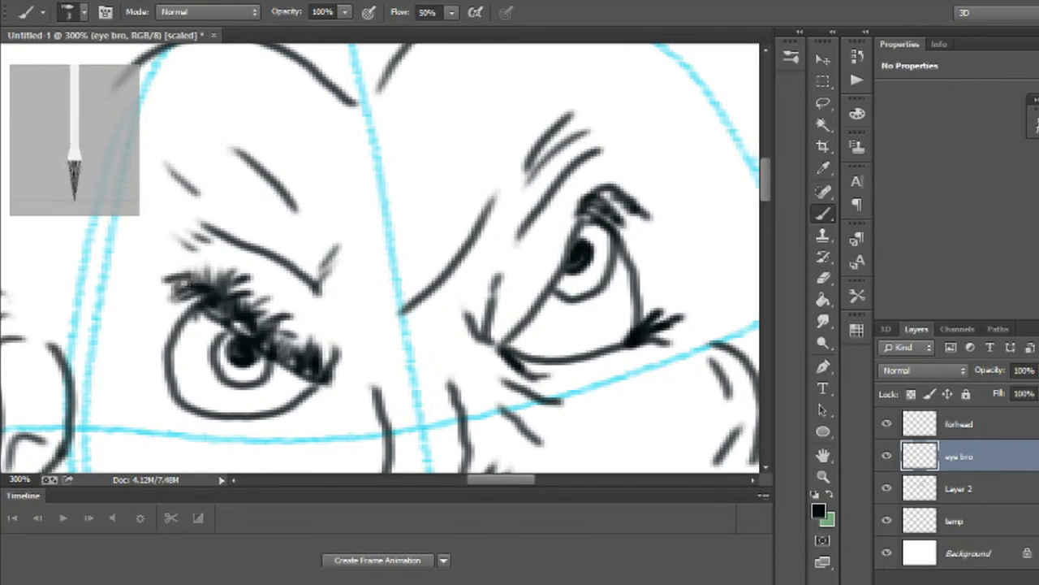
Step: Extend the left eyebrow's outer end with more hairs, add strokes beside the eye and thicken the brow's inner part
mouse_move(195, 275)
left_mouse_down()
mouse_move(162, 299)
mouse_move(151, 280)
left_mouse_up()
left_click_drag(190, 279, 140, 362)
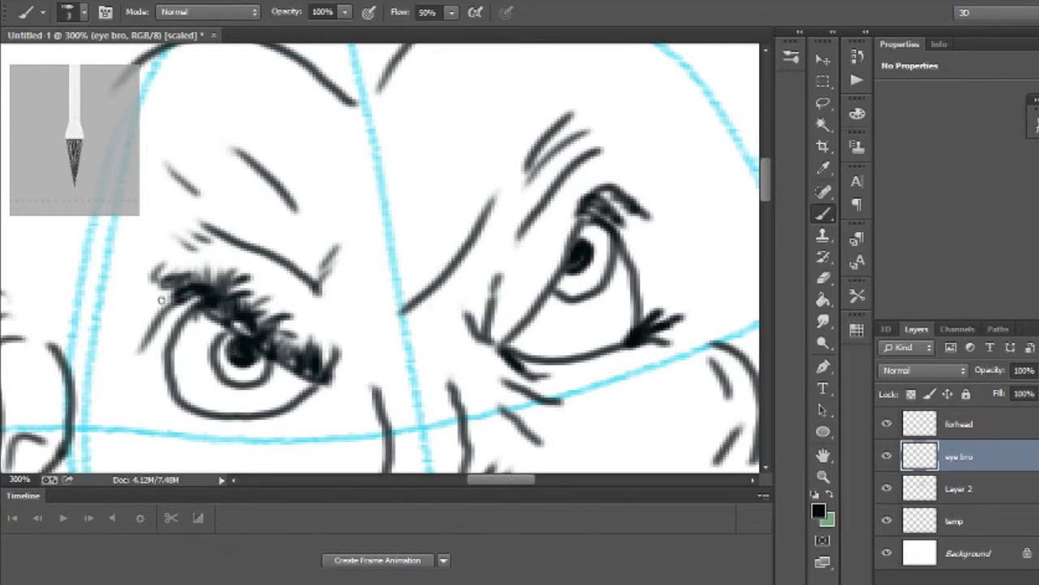
left_click_drag(165, 323, 152, 367)
left_click_drag(175, 258, 153, 271)
mouse_move(188, 262)
left_mouse_down()
mouse_move(154, 283)
mouse_move(171, 287)
left_mouse_up()
left_click_drag(252, 299, 238, 336)
left_click_drag(299, 331, 281, 365)
Step: Ink the right eyebrow with dense black hair strokes from the inner eye corner up to its bushy outer end
left_click_drag(511, 300, 498, 335)
left_click_drag(546, 289, 512, 325)
left_click_drag(560, 258, 528, 293)
mouse_move(570, 234)
left_mouse_down()
mouse_move(527, 276)
mouse_move(532, 284)
left_mouse_up()
left_click_drag(572, 203, 552, 268)
mouse_move(583, 180)
left_mouse_down()
mouse_move(562, 239)
mouse_move(529, 281)
left_mouse_up()
left_click_drag(591, 169, 581, 200)
left_click_drag(591, 160, 538, 263)
right_click(588, 168)
left_click(700, 2)
left_click_drag(539, 260, 524, 307)
mouse_move(542, 271)
left_mouse_down()
mouse_move(513, 314)
mouse_move(512, 303)
left_mouse_up()
left_click_drag(621, 144, 600, 192)
left_click_drag(636, 151, 612, 184)
left_click_drag(581, 140, 573, 179)
mouse_move(607, 138)
left_mouse_down()
mouse_move(588, 175)
mouse_move(600, 162)
left_mouse_up()
mouse_move(630, 123)
left_mouse_down()
mouse_move(619, 159)
mouse_move(628, 169)
left_mouse_up()
left_click_drag(648, 144, 633, 173)
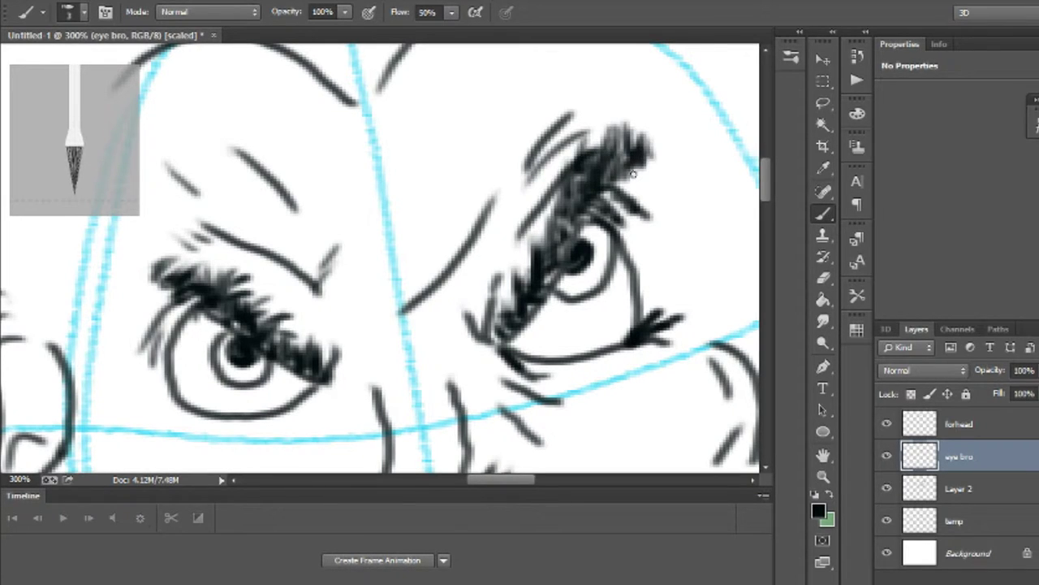
Step: On Layer 2, ink the bag line under the left eye and the small angled wrinkles at its outer side
left_click(955, 490)
left_click_drag(768, 195, 768, 206)
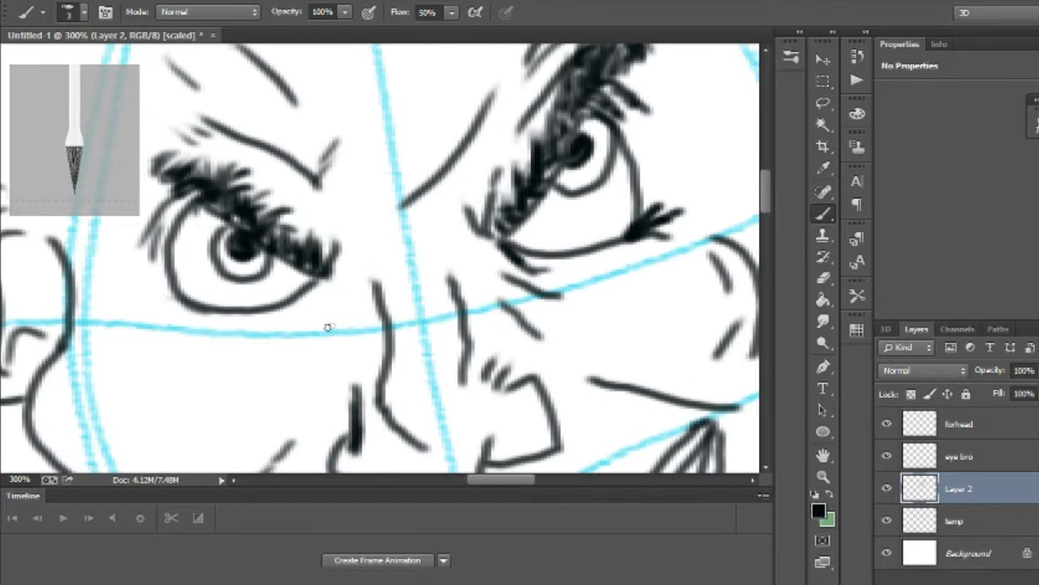
left_click_drag(330, 286, 339, 318)
left_click_drag(336, 323, 268, 354)
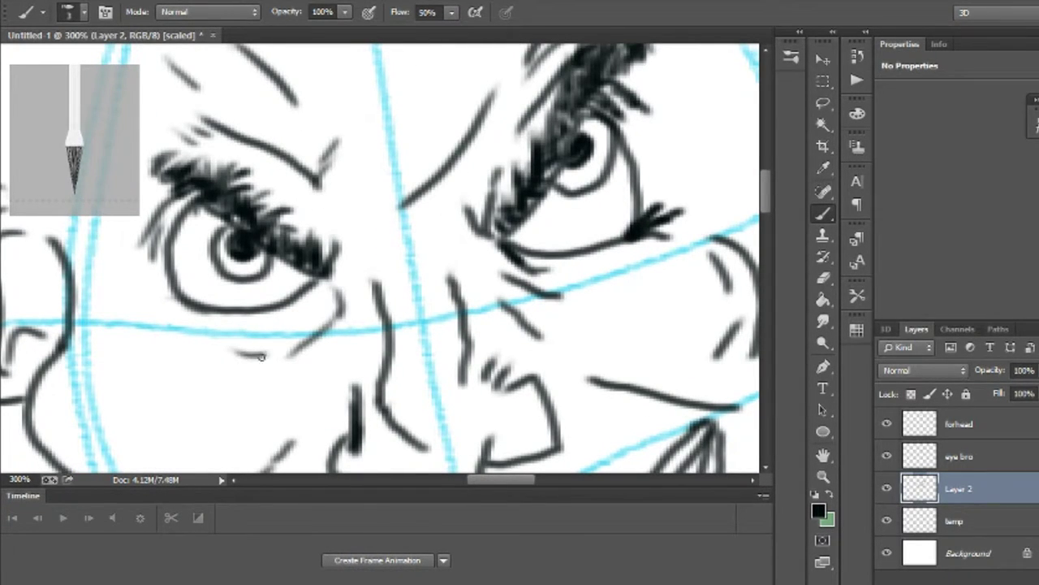
mouse_move(151, 299)
left_mouse_down()
mouse_move(207, 355)
mouse_move(137, 380)
mouse_move(162, 347)
left_mouse_up()
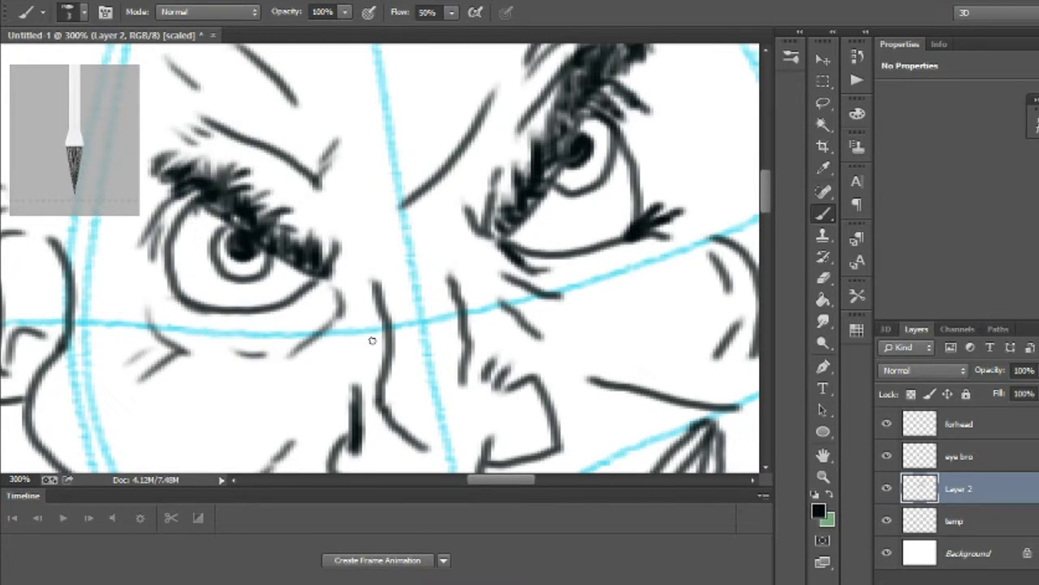
Step: Ink a short neck line running down from the right side of the jaw on Layer 2
left_click_drag(772, 195, 778, 181)
scroll(773, 199, "right", 3)
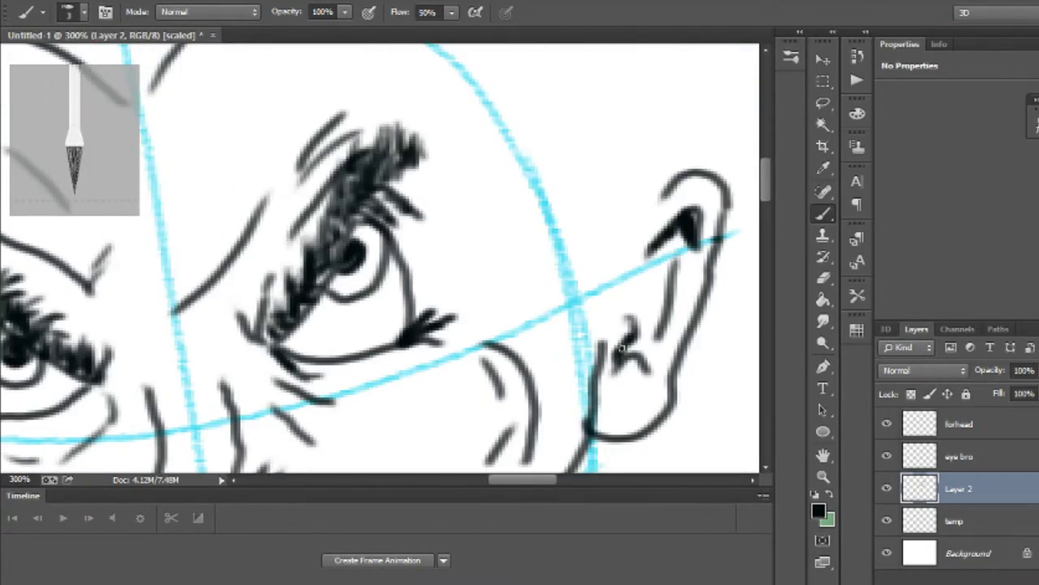
scroll(768, 211, "down", 3)
scroll(768, 212, "down", 4)
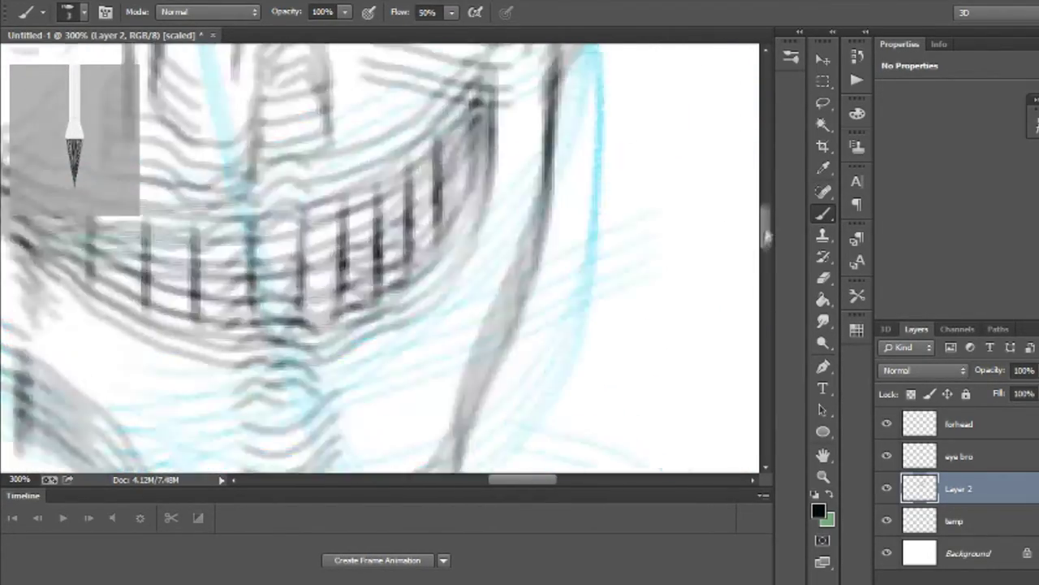
scroll(767, 224, "down", 3)
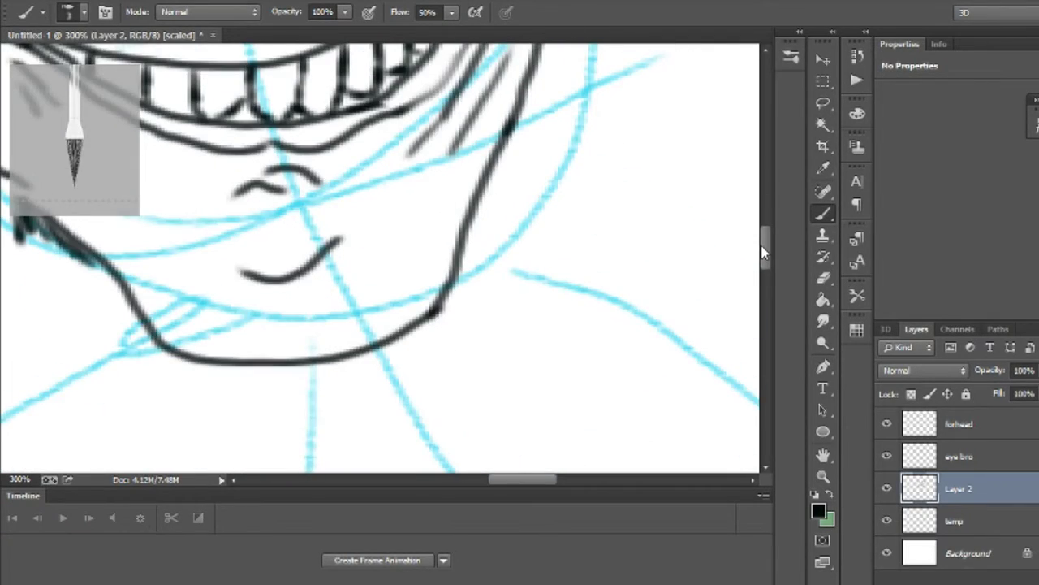
scroll(768, 235, "up", 2)
scroll(767, 236, "up", 2)
scroll(767, 232, "down", 2)
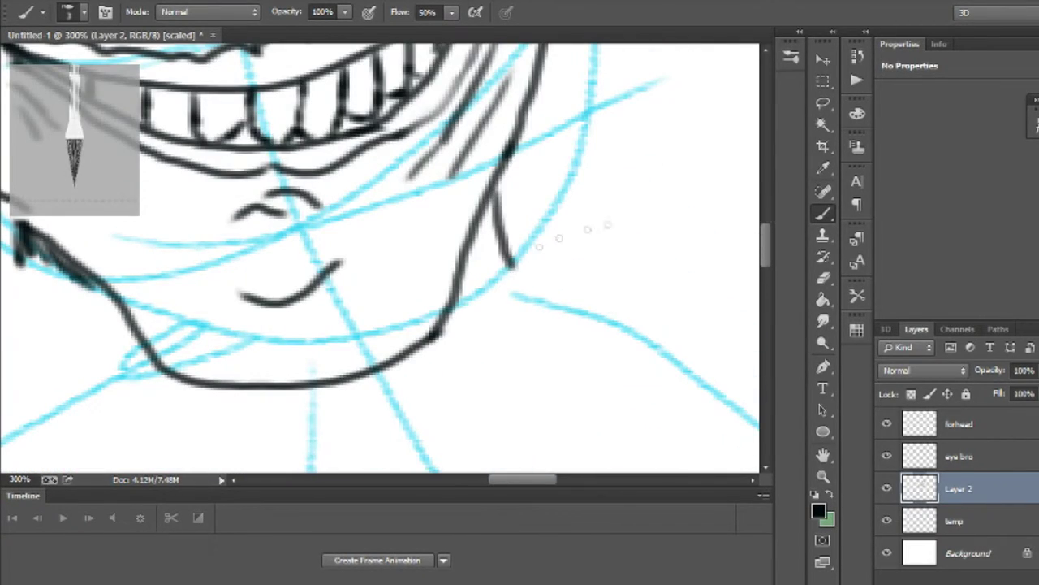
Step: Add a new layer above the eye bro layer and set the foreground colour to bright green, 0df16e
scroll(770, 194, "up", 4)
scroll(770, 195, "up", 4)
left_click(986, 457)
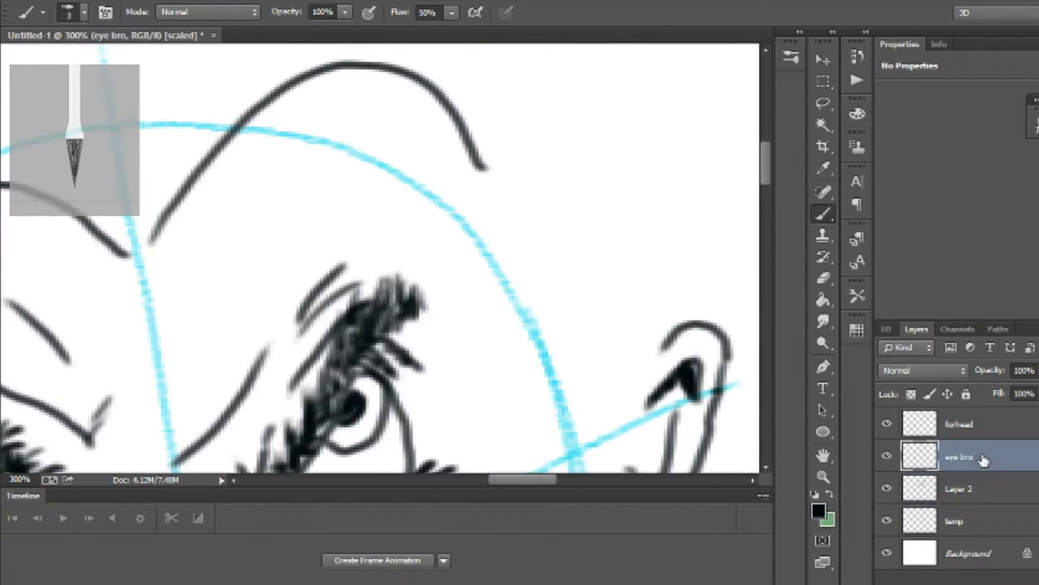
key("ctrl+shift+alt+n")
left_click(820, 509)
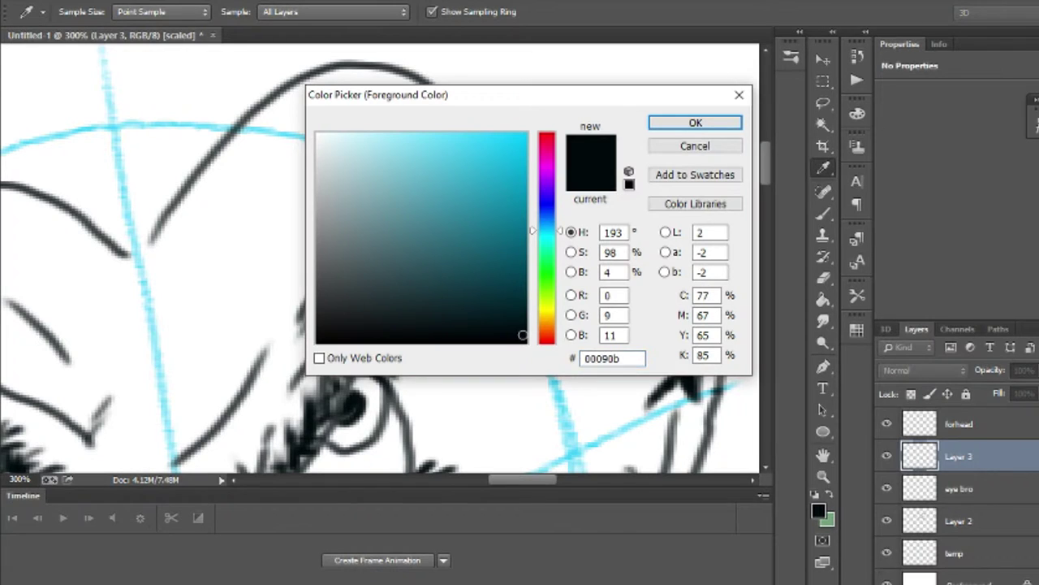
left_click(550, 258)
mouse_move(522, 156)
left_mouse_down()
mouse_move(530, 133)
mouse_move(492, 177)
left_mouse_up()
left_click(516, 144)
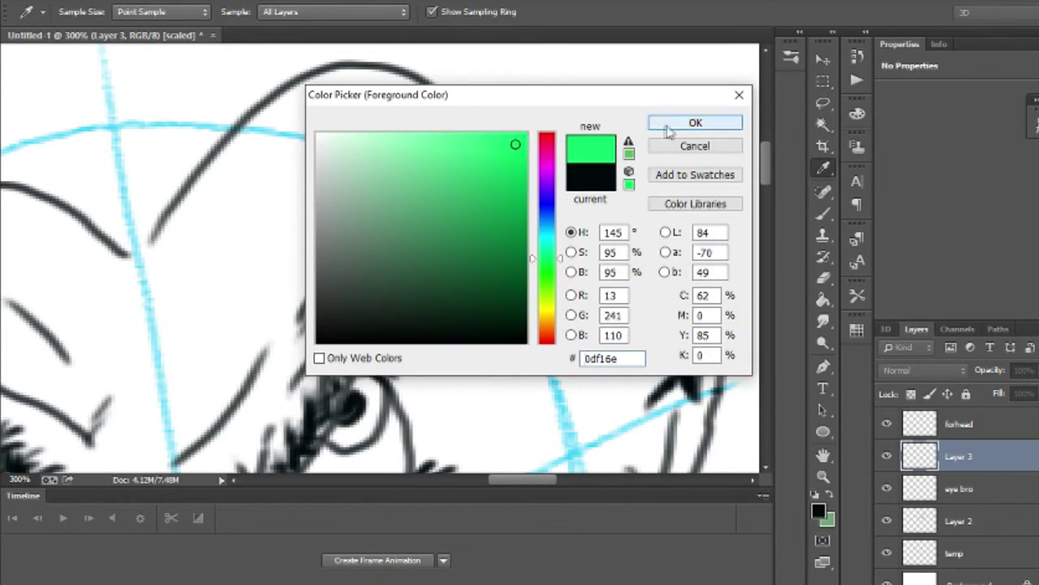
left_click(669, 126)
Step: Paint bright green over the right and left eyebrows on the new layer
left_click_drag(766, 161, 766, 173)
mouse_move(275, 370)
left_mouse_down()
mouse_move(316, 293)
mouse_move(315, 304)
mouse_move(340, 233)
mouse_move(402, 186)
mouse_move(390, 212)
left_mouse_up()
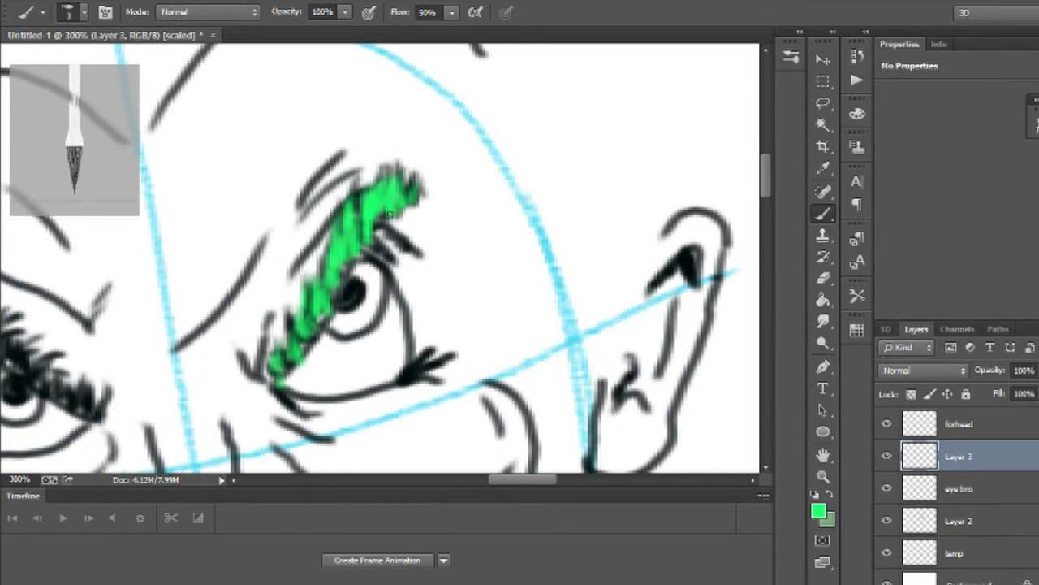
scroll(391, 212, "left", 5)
left_click_drag(203, 301, 380, 415)
Step: Add a new layer directly above the temp layer and name it "lips"
left_click_drag(765, 170, 783, 216)
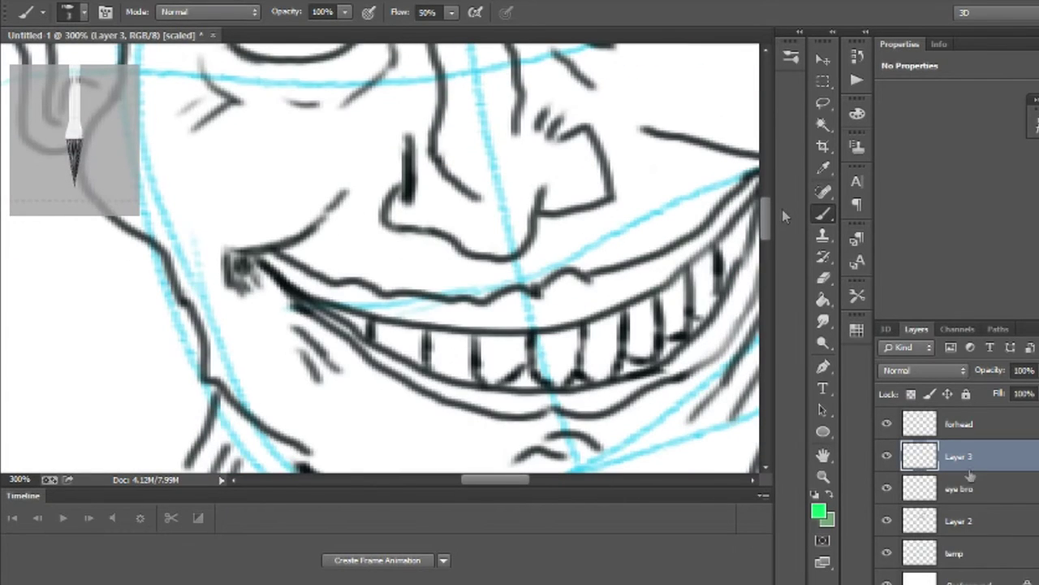
left_click(933, 524)
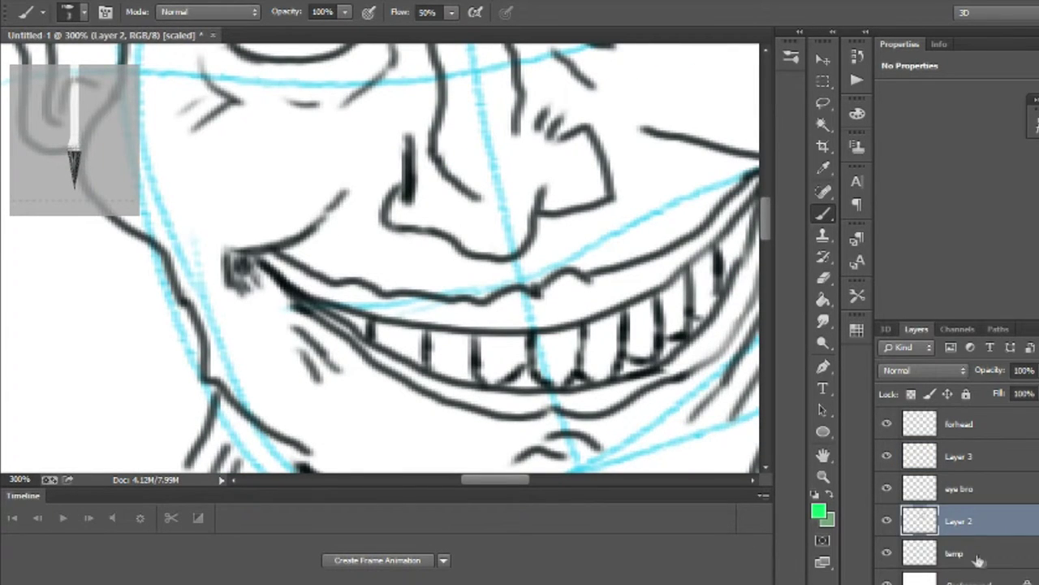
left_click(978, 561)
key("ctrl+shift+alt+n")
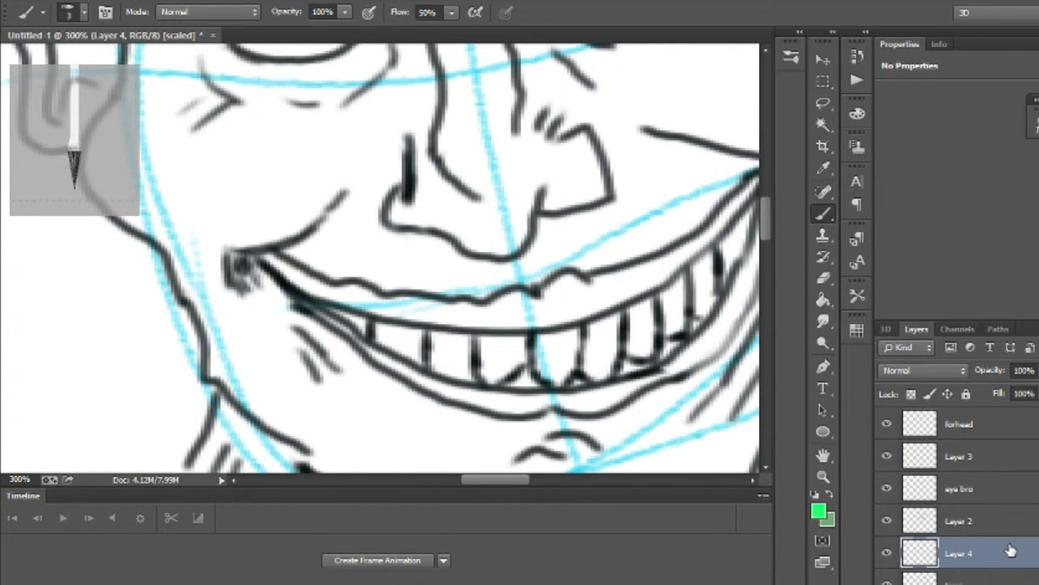
double_click(966, 553)
type("lips")
key("Return")
Step: Set the foreground colour to bright red and return to the Brush tool
left_click_drag(767, 217, 769, 229)
left_click(817, 511)
left_click(548, 137)
left_click(696, 122)
key("b")
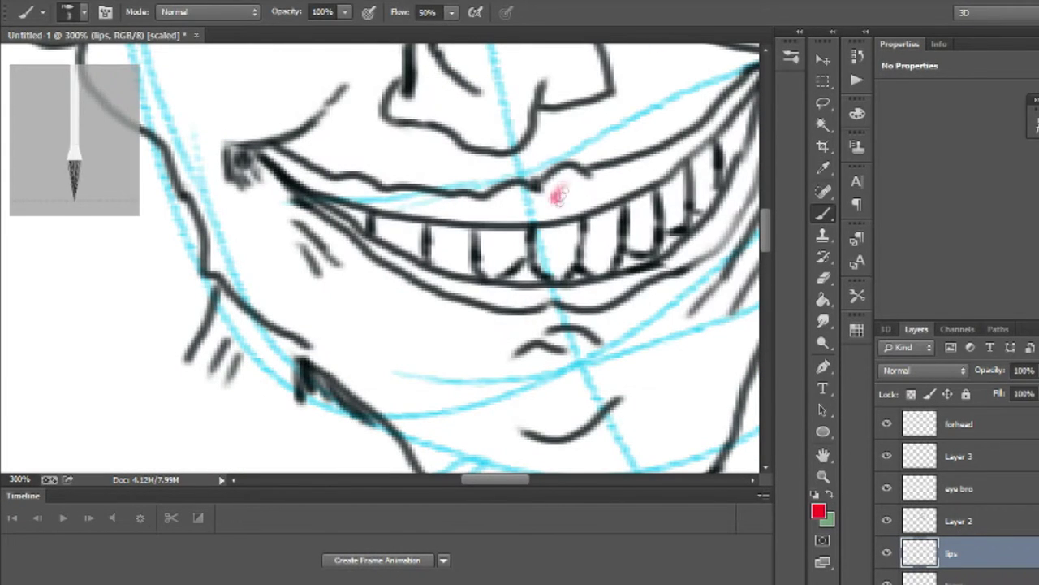
Step: Fill the upper lip with red from just right of the centre guide to the right mouth corner
mouse_move(553, 190)
left_mouse_down()
mouse_move(580, 196)
mouse_move(611, 192)
left_mouse_up()
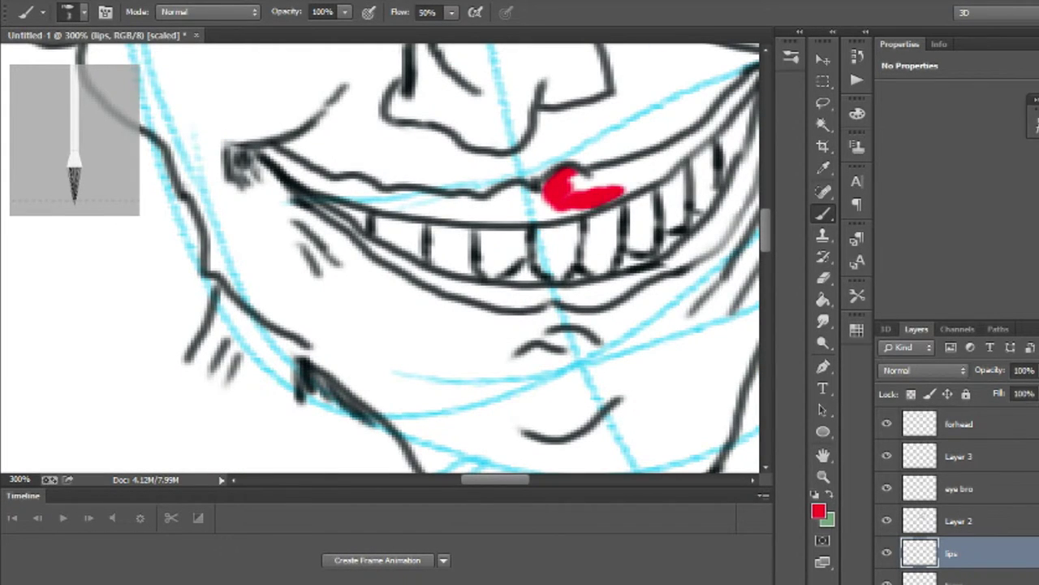
mouse_move(662, 170)
left_mouse_down()
mouse_move(572, 185)
mouse_move(670, 158)
left_mouse_up()
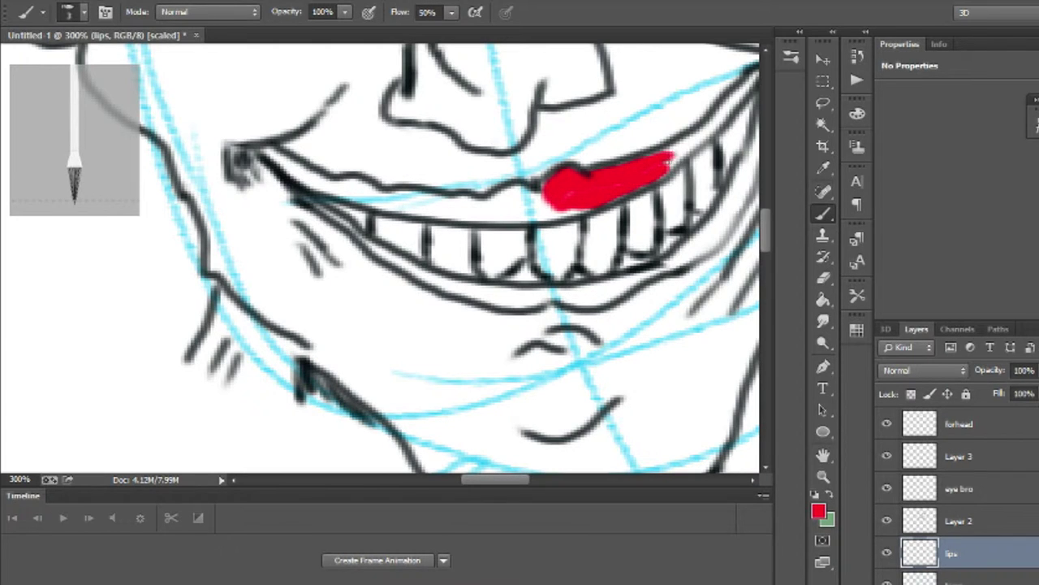
scroll(670, 170, "up", 5)
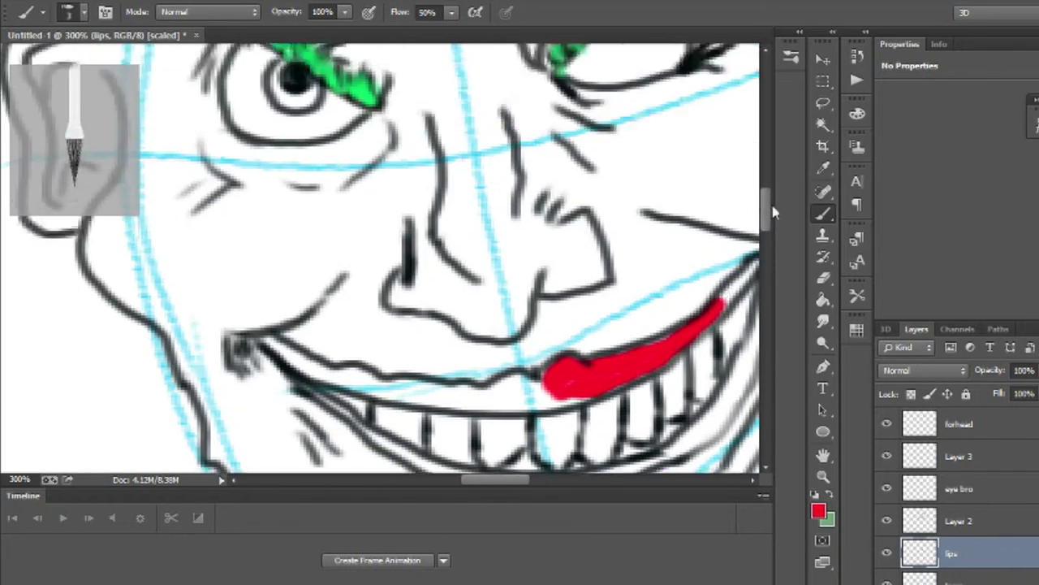
scroll(670, 171, "down", 1)
scroll(670, 170, "up", 1)
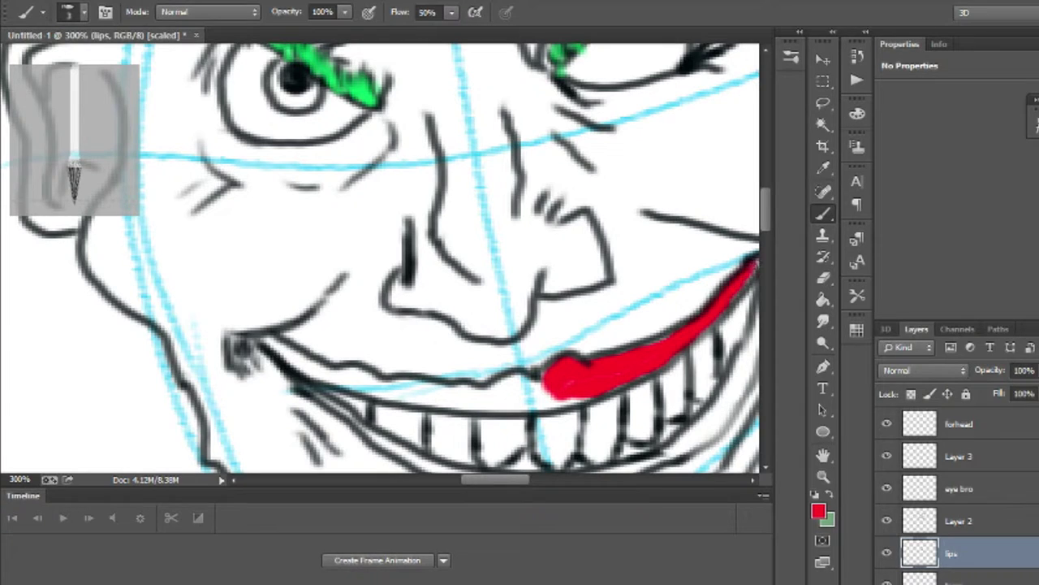
Step: Fill the rest of the upper lip with red, from the centre to the left mouth corner
left_click_drag(582, 396, 497, 390)
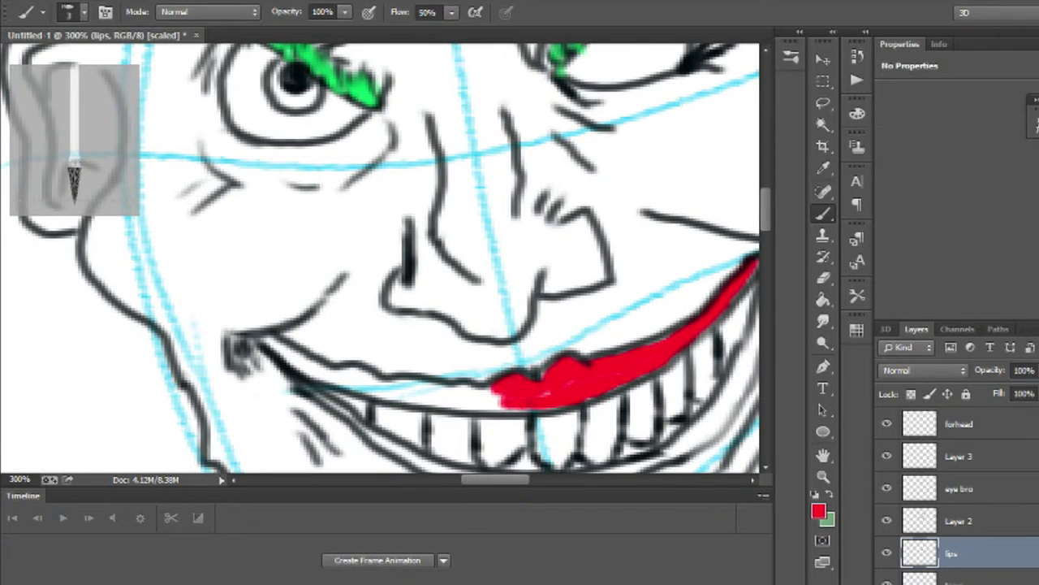
left_click_drag(499, 481, 486, 481)
left_click_drag(641, 398, 578, 396)
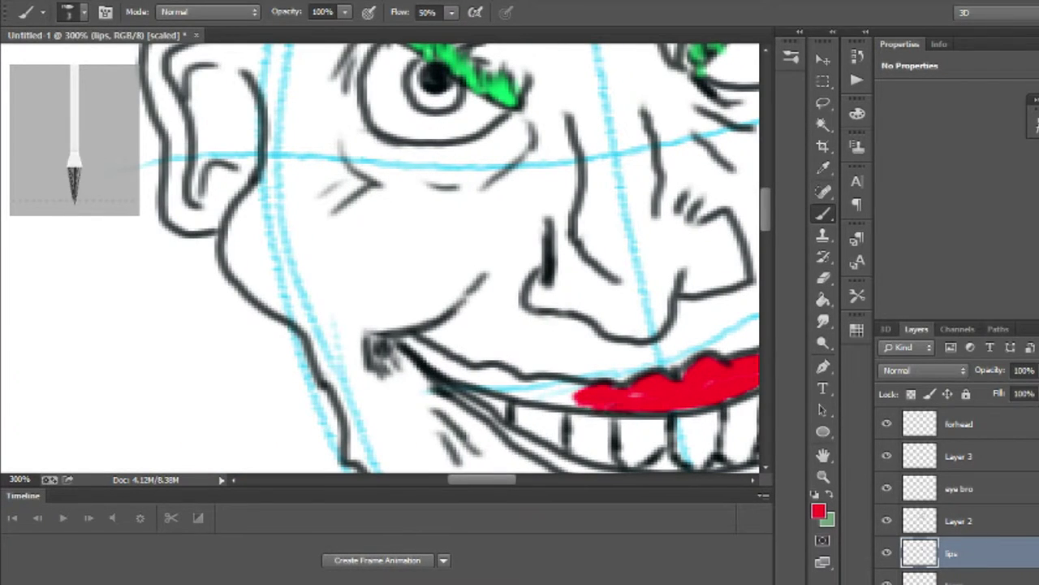
mouse_move(402, 339)
left_mouse_down()
mouse_move(482, 380)
mouse_move(499, 370)
mouse_move(580, 392)
left_mouse_up()
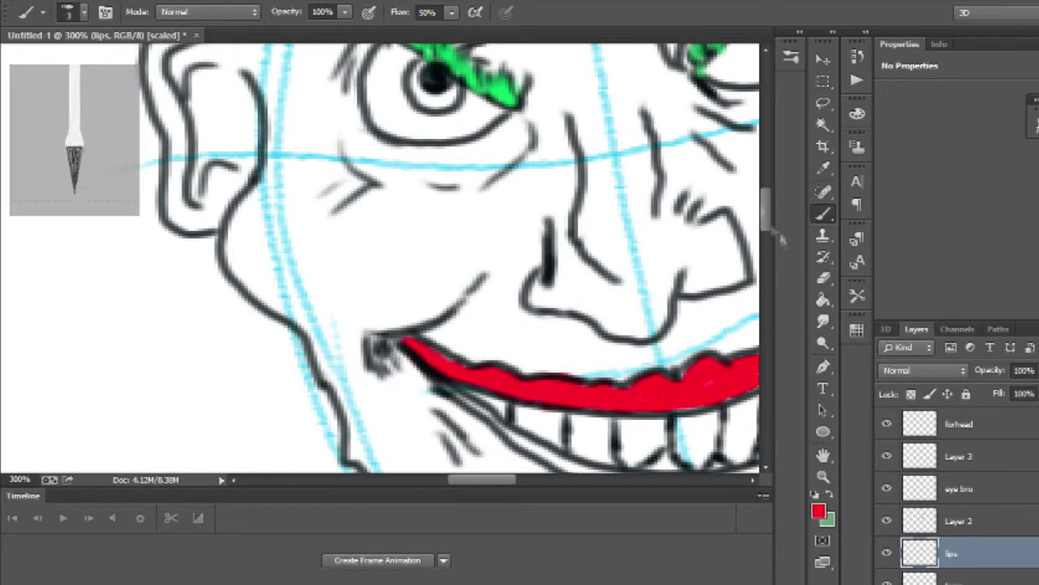
Step: Fill the lower lip with red from its centre up along the right side to the mouth corner
scroll(382, 259, "down", 5)
left_click_drag(674, 256, 630, 258)
left_click_drag(708, 258, 713, 256)
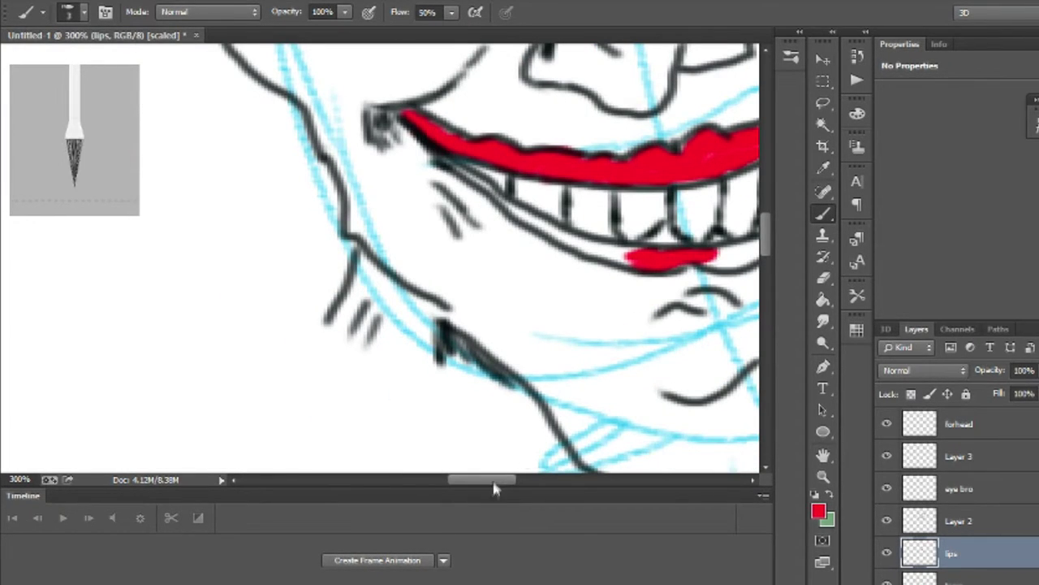
left_click_drag(492, 480, 521, 480)
left_click_drag(422, 258, 464, 257)
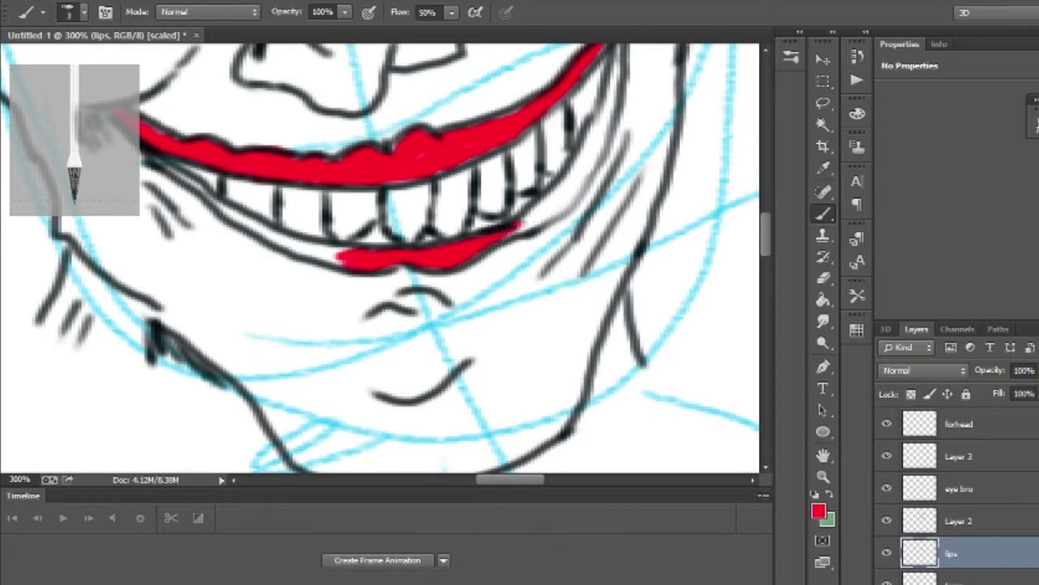
mouse_move(520, 229)
left_mouse_down()
mouse_move(572, 194)
mouse_move(619, 61)
left_mouse_up()
Step: Fill the lower lip's left part with red up to the mouth corner and touch up the right corner
scroll(621, 63, "up", 4)
left_click_drag(340, 452, 315, 448)
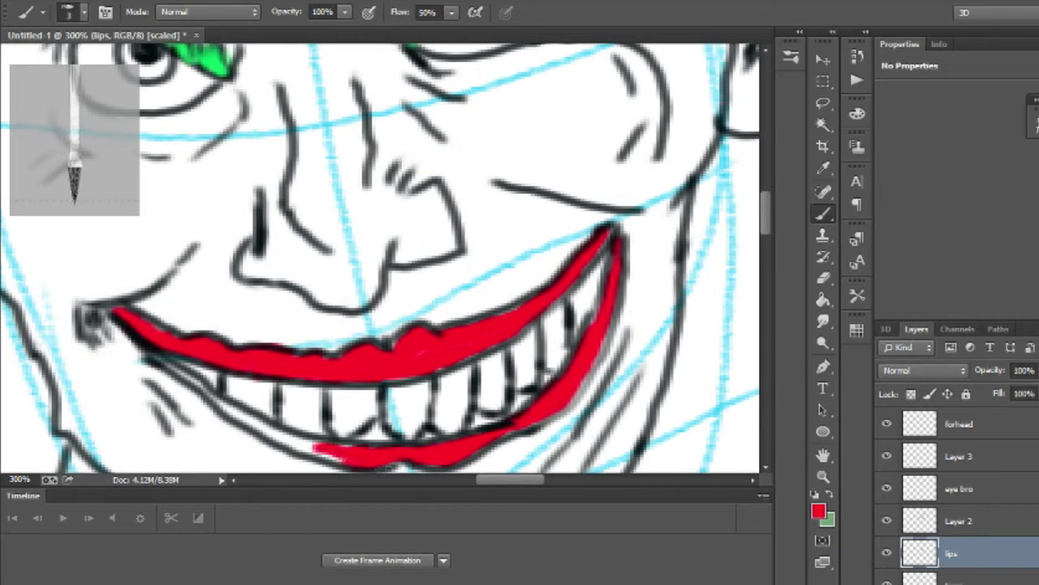
left_click_drag(264, 428, 220, 405)
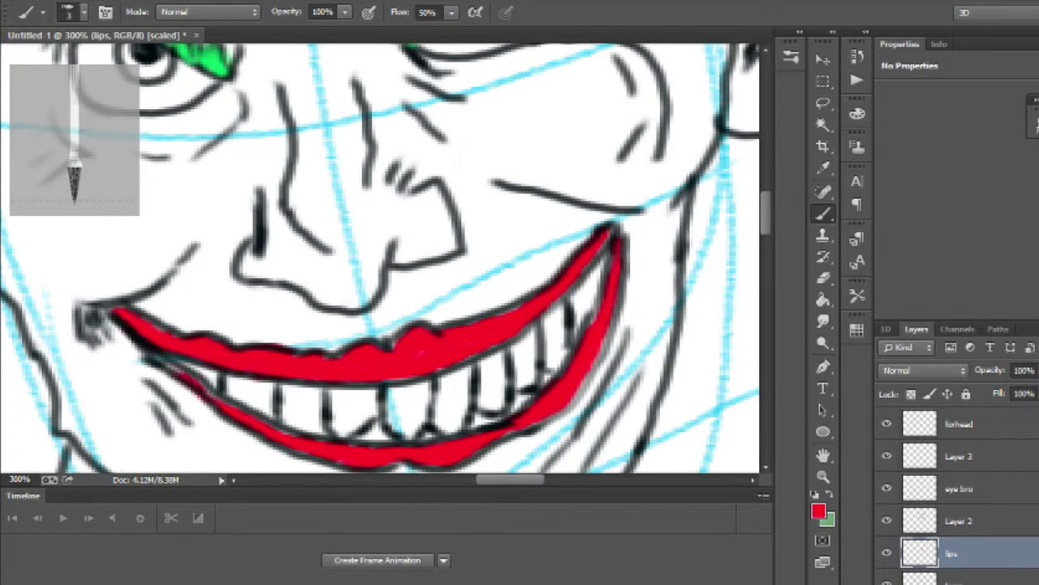
left_click_drag(180, 375, 147, 355)
left_click_drag(619, 301, 617, 213)
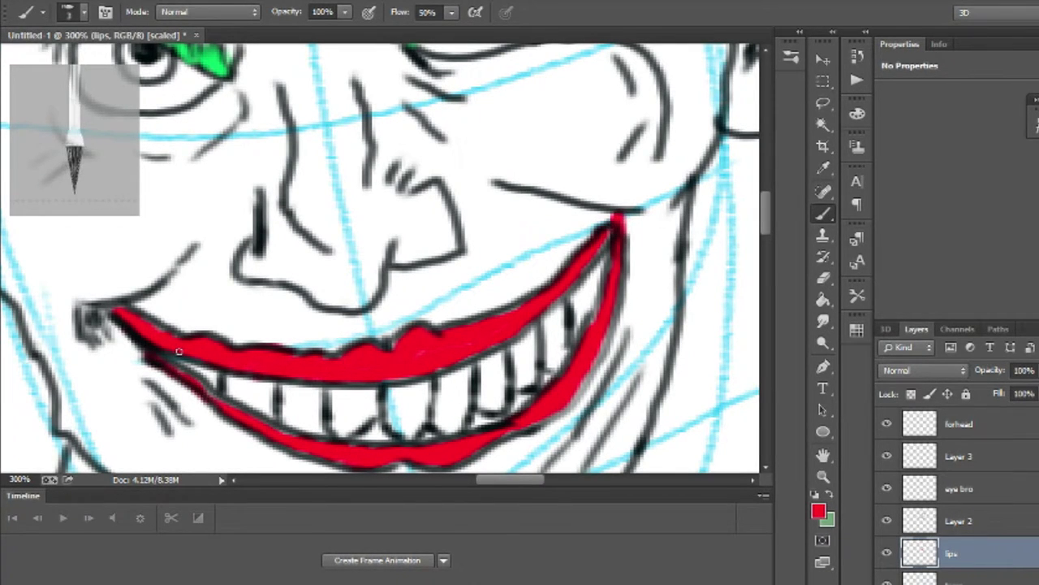
left_click_drag(766, 210, 780, 185)
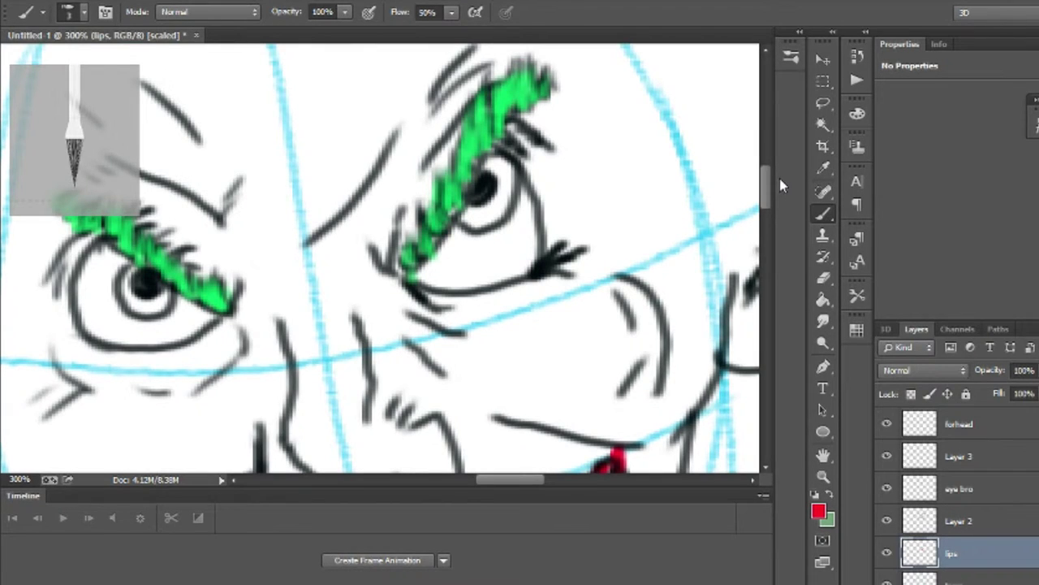
Step: Add a new layer directly above Layer 3 and set the foreground colour to a very dark maroon for brushing
left_click(985, 427)
left_click(981, 466)
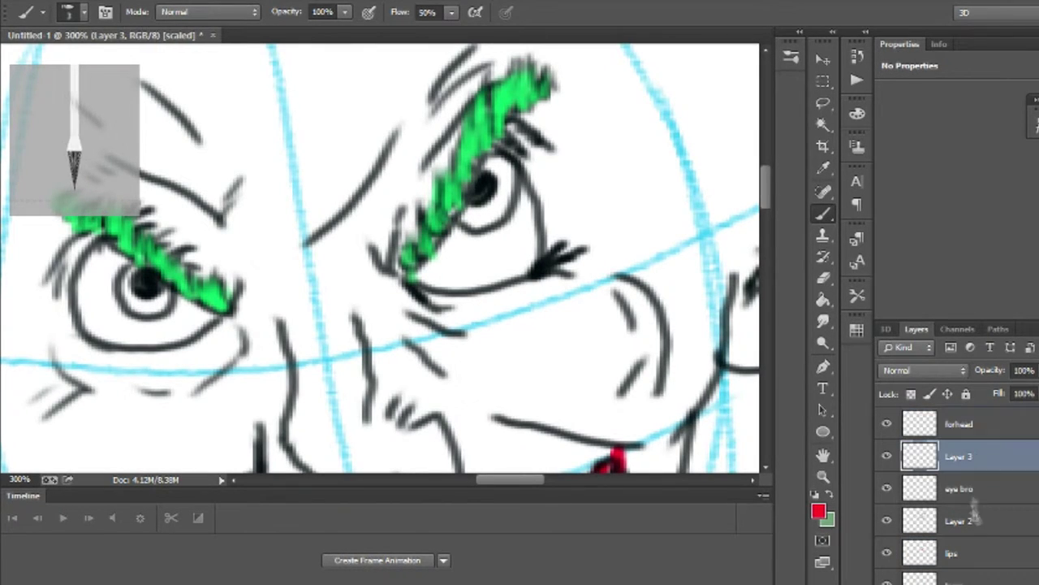
left_click(819, 511)
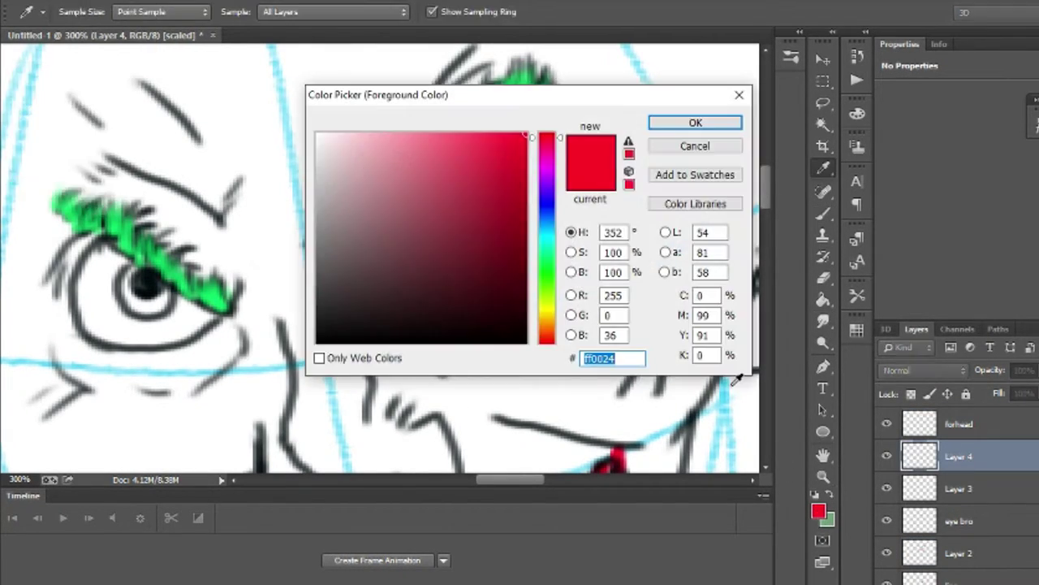
left_click_drag(519, 325, 451, 311)
key("Return")
key("b")
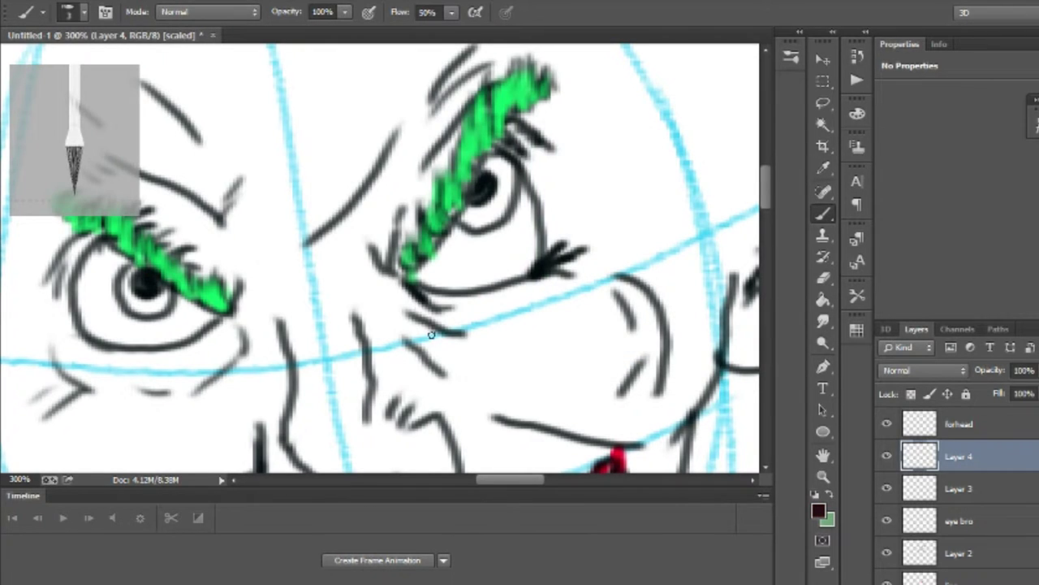
Step: Brush dark shading below the left eye's inner corner and lower the layer's fill to 56%
left_click(886, 551)
left_click(886, 551)
mouse_move(215, 338)
left_mouse_down()
mouse_move(241, 353)
mouse_move(226, 343)
mouse_move(244, 335)
mouse_move(212, 334)
mouse_move(138, 363)
left_mouse_up()
left_click(1036, 393)
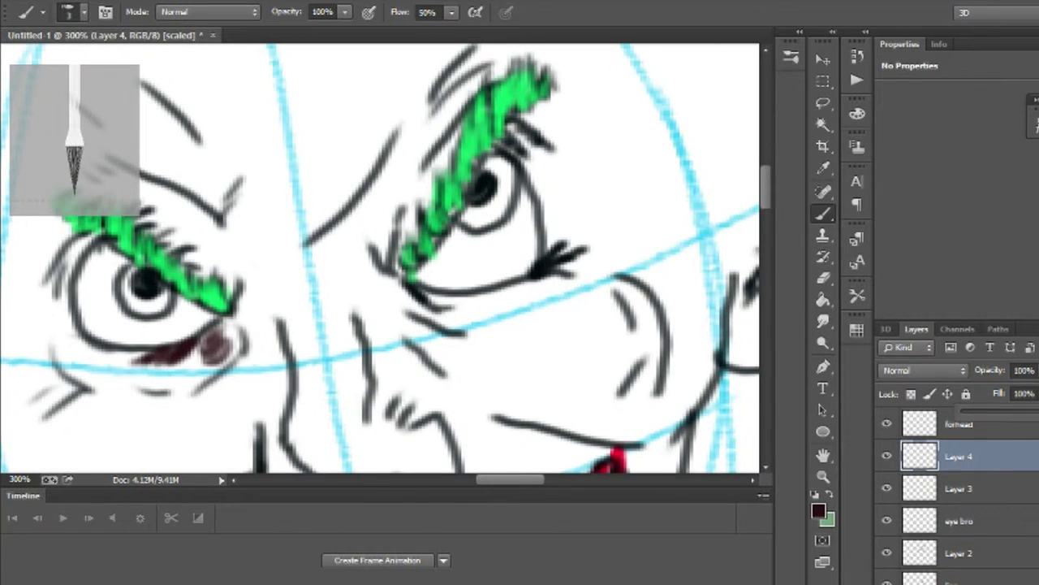
left_click_drag(1033, 415, 1011, 417)
Step: Extend the shading beneath the left eye and up around its outer side
left_click_drag(167, 370, 229, 333)
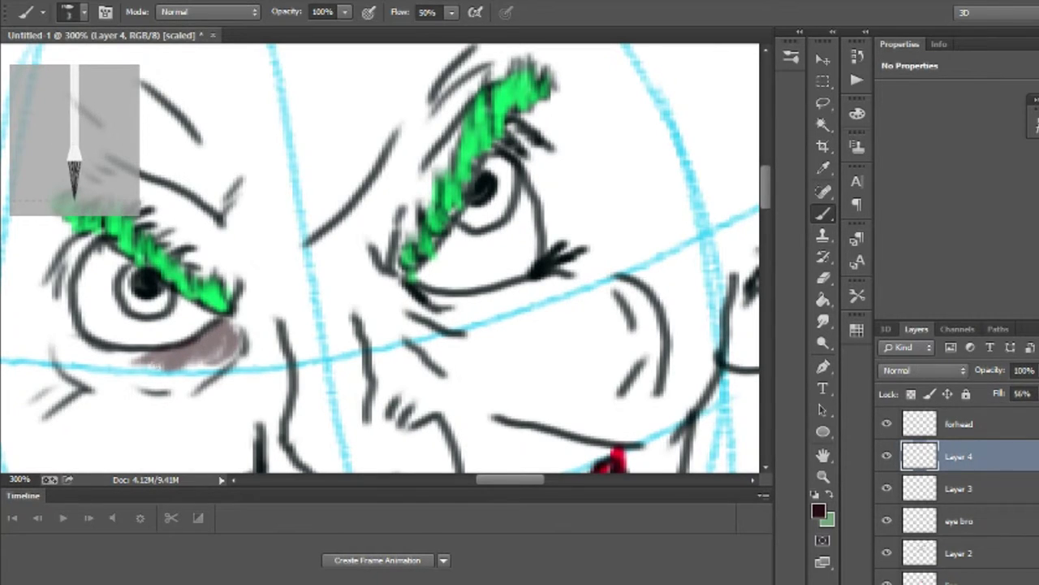
left_click_drag(106, 365, 213, 363)
mouse_move(105, 357)
left_mouse_down()
mouse_move(75, 345)
mouse_move(55, 282)
mouse_move(88, 239)
mouse_move(51, 275)
left_mouse_up()
scroll(381, 258, "down", 5)
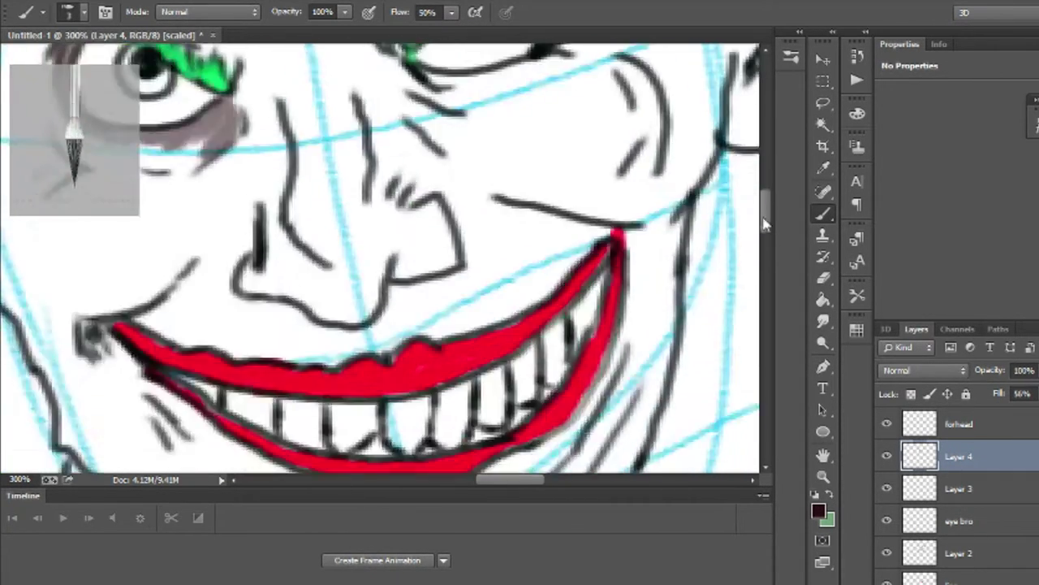
Step: Shade around the right eye's lower lid, upper outer corner and inner corner, and down the left side of the nose
scroll(382, 259, "up", 6)
mouse_move(408, 340)
left_mouse_down()
mouse_move(456, 371)
mouse_move(535, 321)
left_mouse_up()
mouse_move(536, 185)
left_mouse_down()
mouse_move(520, 209)
mouse_move(507, 172)
left_mouse_up()
left_click_drag(767, 189, 767, 206)
mouse_move(240, 213)
left_mouse_down()
mouse_move(254, 177)
mouse_move(253, 237)
mouse_move(272, 260)
mouse_move(273, 309)
mouse_move(277, 251)
mouse_move(276, 333)
mouse_move(288, 358)
mouse_move(314, 372)
mouse_move(250, 373)
mouse_move(328, 395)
left_mouse_up()
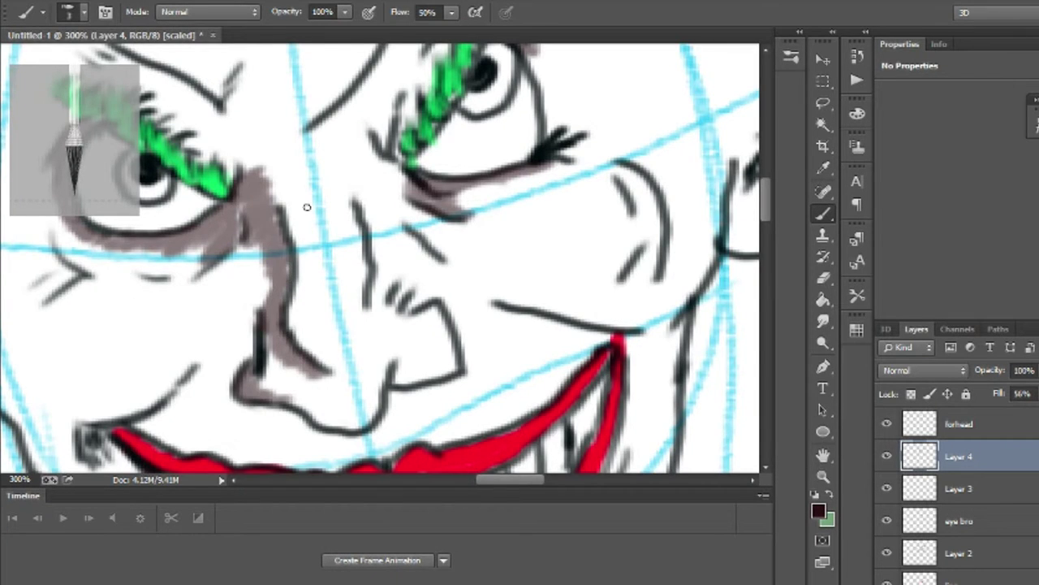
left_click_drag(766, 201, 772, 183)
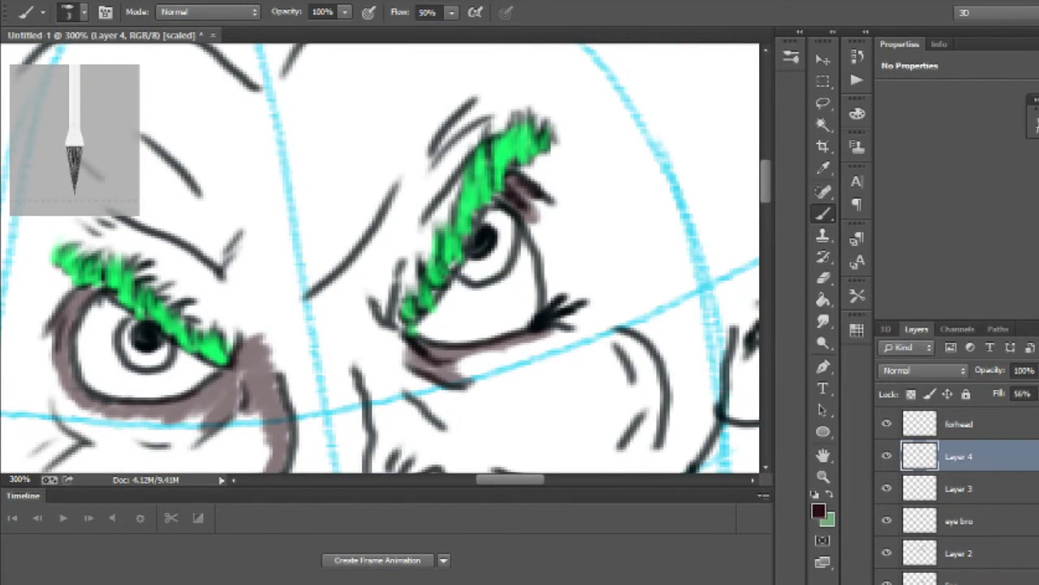
mouse_move(378, 277)
left_mouse_down()
mouse_move(377, 304)
mouse_move(397, 315)
left_mouse_up()
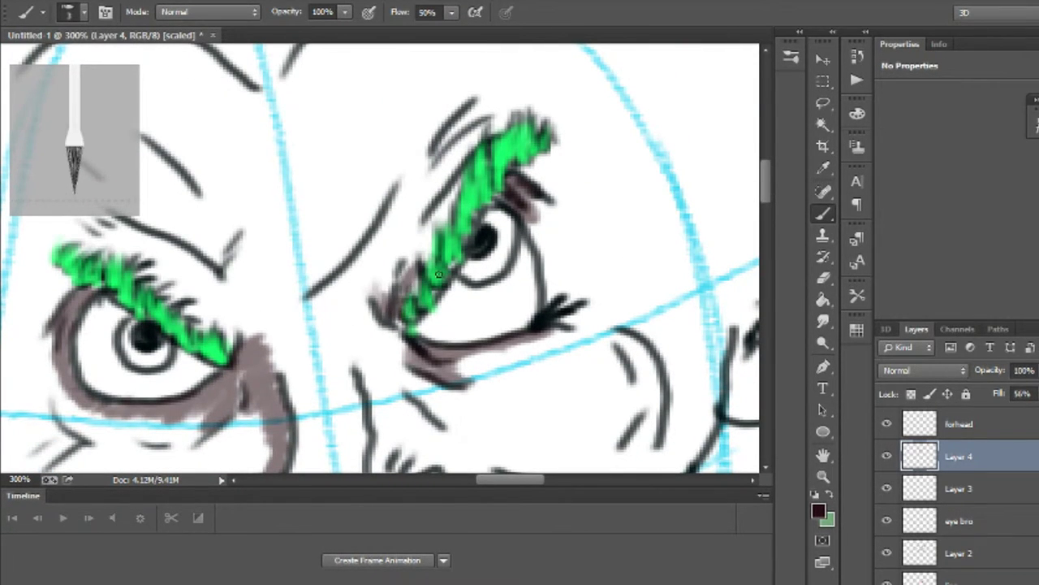
Step: Shade the creases around the left mouth corner and the area just beneath the lower lip
mouse_move(766, 192)
left_mouse_down()
mouse_move(775, 180)
mouse_move(774, 225)
left_mouse_up()
mouse_move(96, 281)
left_mouse_down()
mouse_move(97, 318)
mouse_move(141, 314)
left_mouse_up()
mouse_move(156, 351)
left_mouse_down()
mouse_move(169, 382)
mouse_move(187, 350)
mouse_move(211, 367)
left_mouse_up()
left_click_drag(370, 437, 396, 425)
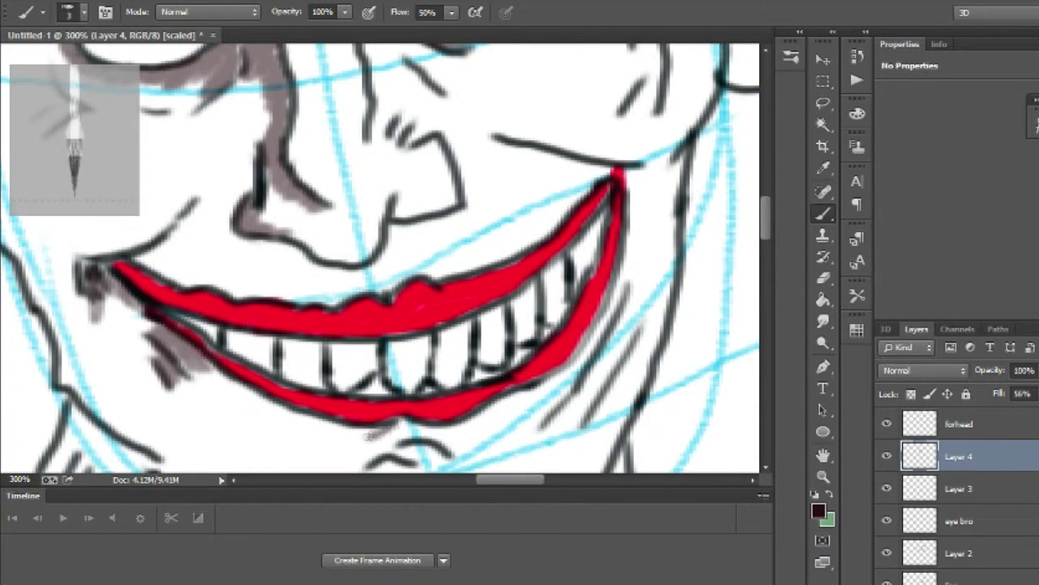
mouse_move(333, 432)
left_mouse_down()
mouse_move(402, 421)
mouse_move(443, 461)
left_mouse_up()
left_click_drag(378, 441, 518, 395)
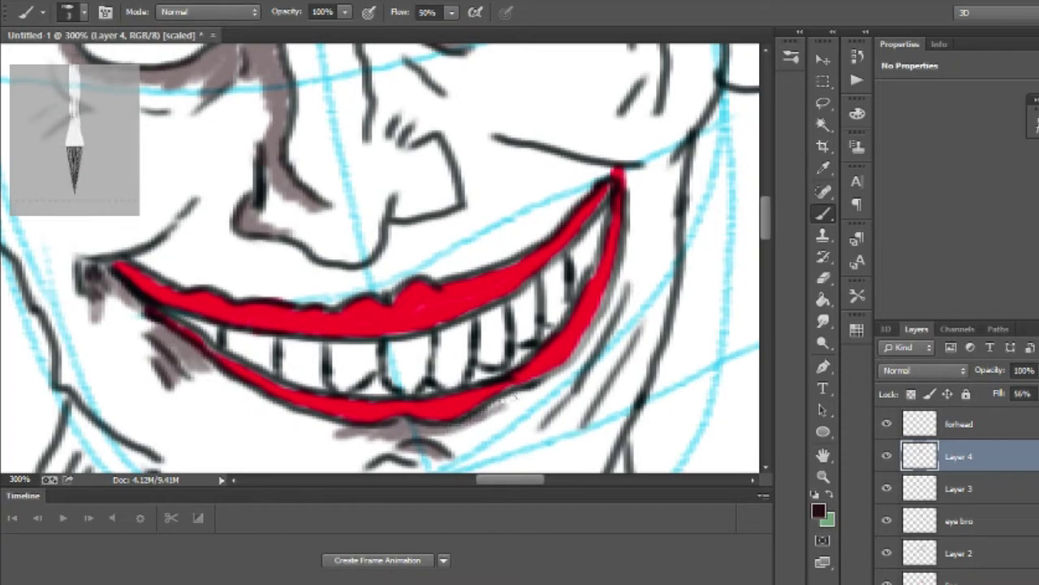
Step: Shade along the cheek crease above the left mouth corner
mouse_move(766, 221)
left_mouse_down()
mouse_move(782, 186)
mouse_move(764, 206)
left_mouse_up()
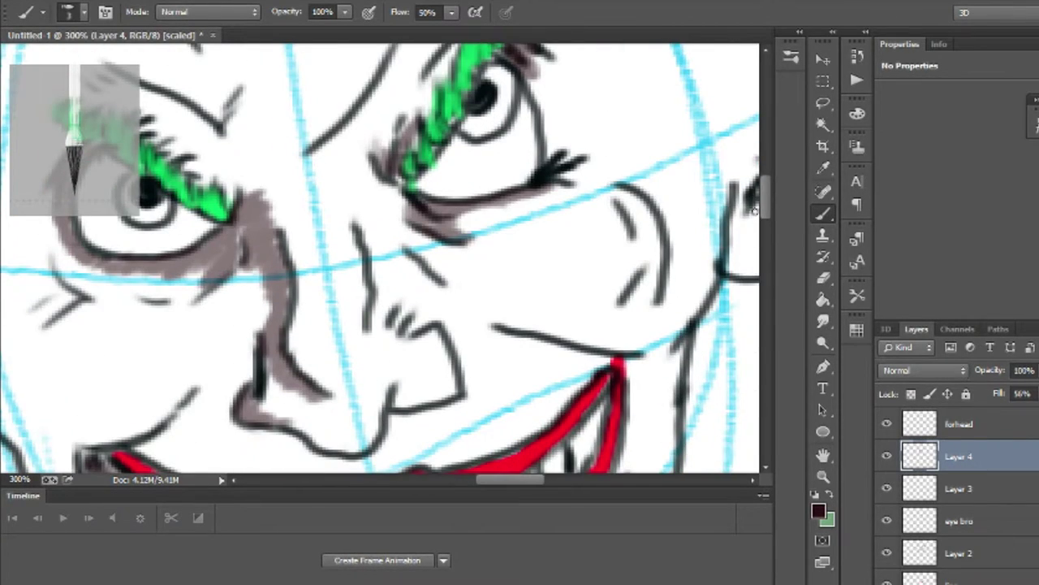
left_click_drag(506, 480, 489, 485)
mouse_move(233, 438)
left_mouse_down()
mouse_move(327, 419)
mouse_move(367, 376)
mouse_move(310, 423)
mouse_move(365, 375)
left_mouse_up()
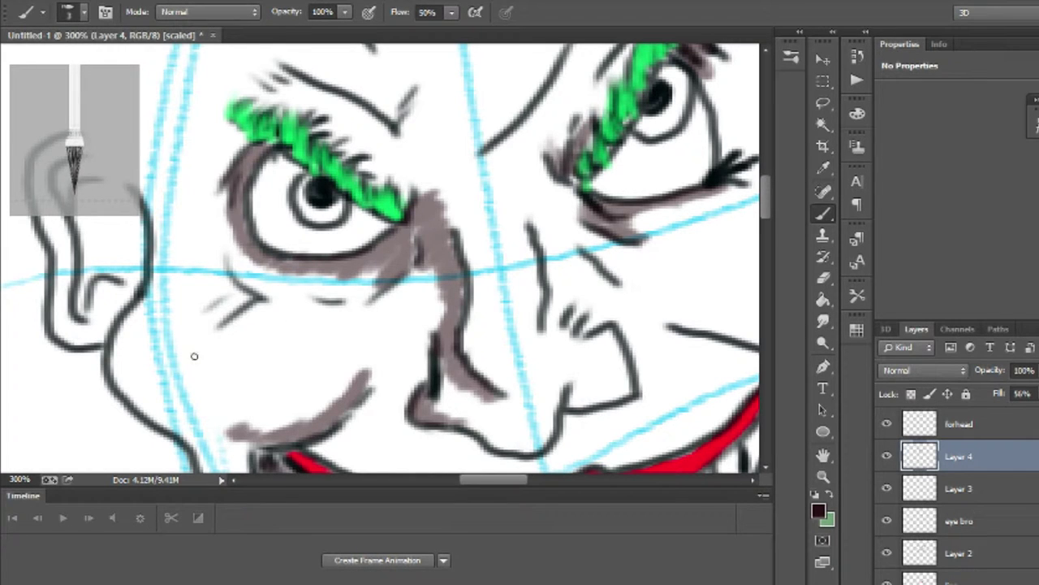
Step: Shade beside the short line below the left jaw and along the lower-left jaw edge toward the chin
left_click_drag(772, 194, 748, 230)
left_click_drag(248, 291, 239, 328)
mouse_move(268, 294)
left_mouse_down()
mouse_move(255, 331)
mouse_move(262, 321)
left_mouse_up()
left_click_drag(260, 269, 242, 302)
mouse_move(335, 314)
left_mouse_down()
mouse_move(325, 351)
mouse_move(366, 370)
left_mouse_up()
left_click_drag(357, 341, 437, 393)
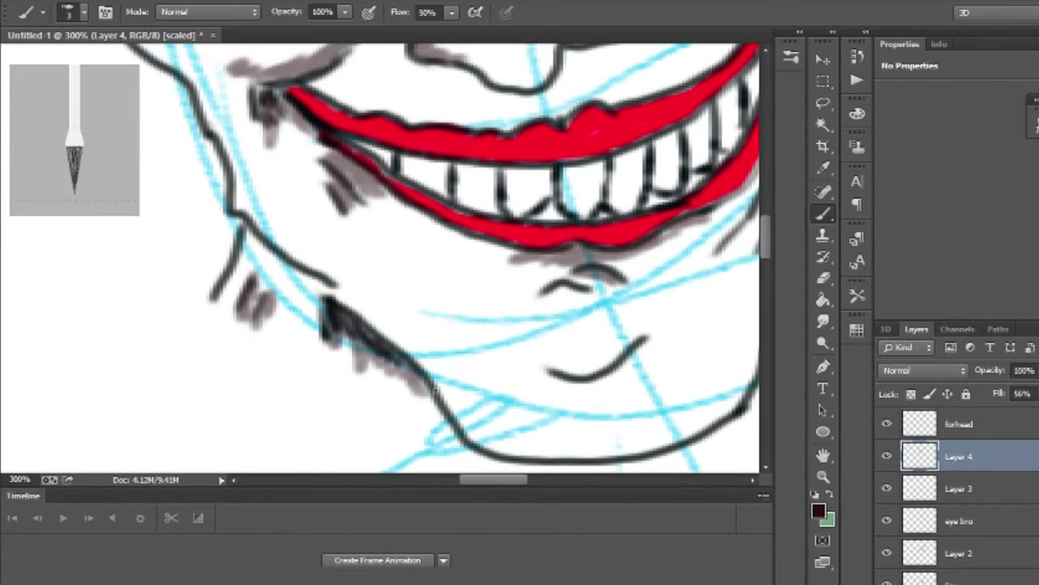
Step: Add a new layer above the forhead layer and name it hhair 1
left_click_drag(766, 238, 772, 216)
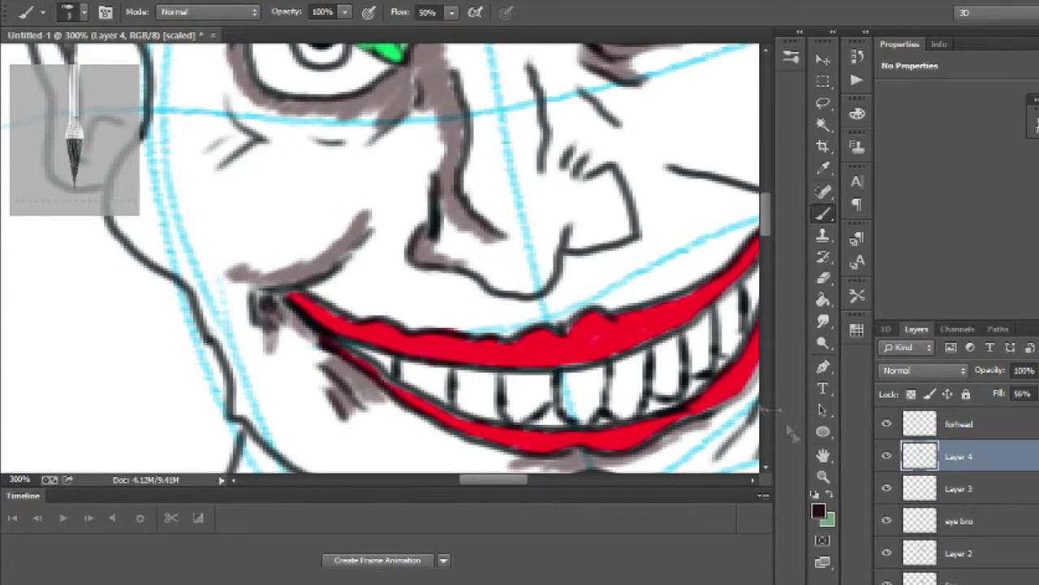
left_click(822, 477)
left_click(471, 11)
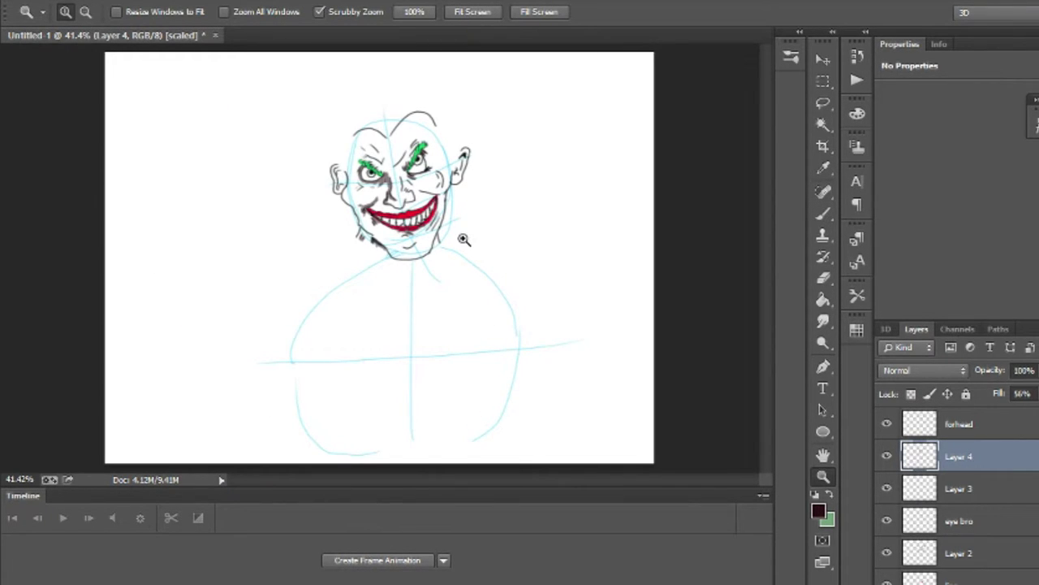
left_click(414, 217)
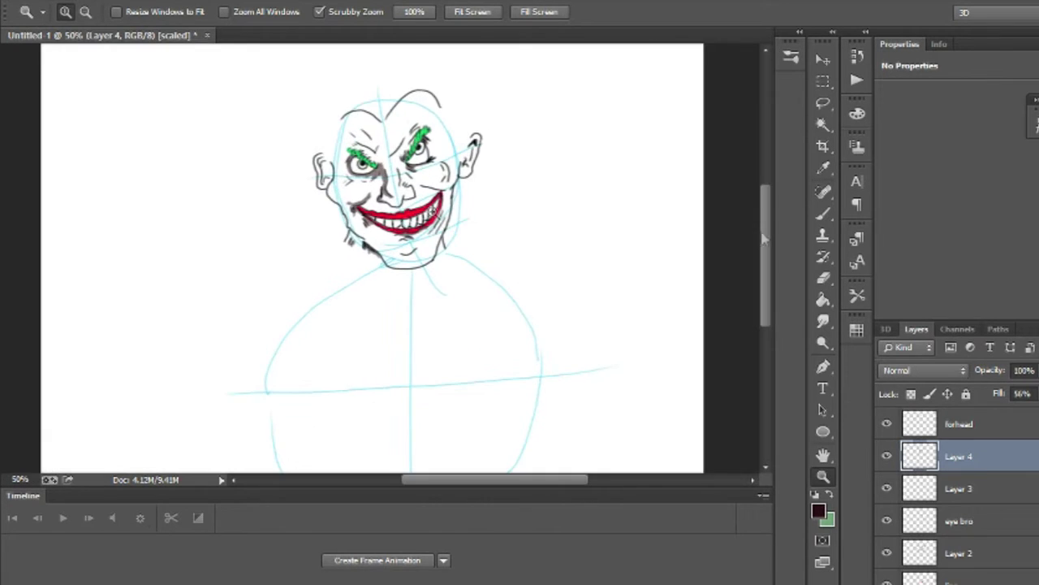
left_click_drag(765, 232, 770, 206)
left_click(432, 253)
left_click(431, 253)
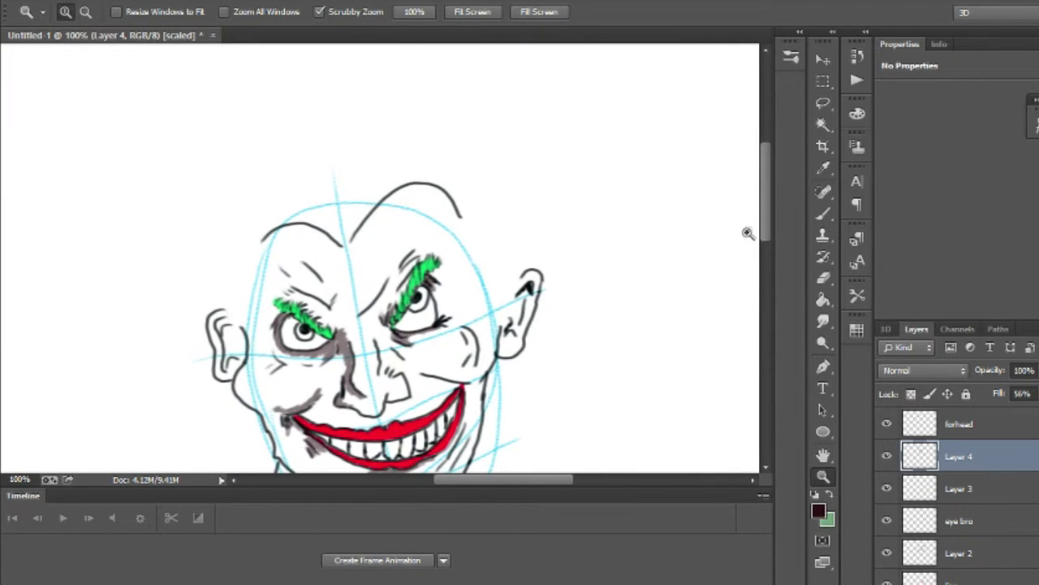
left_click(984, 428)
key("ctrl+shift+alt+n")
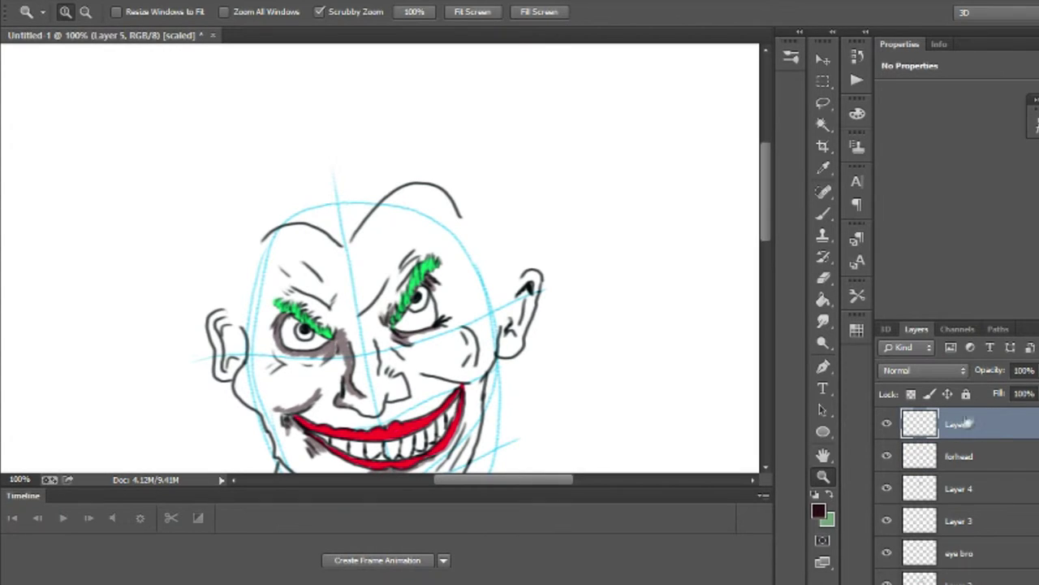
double_click(965, 422)
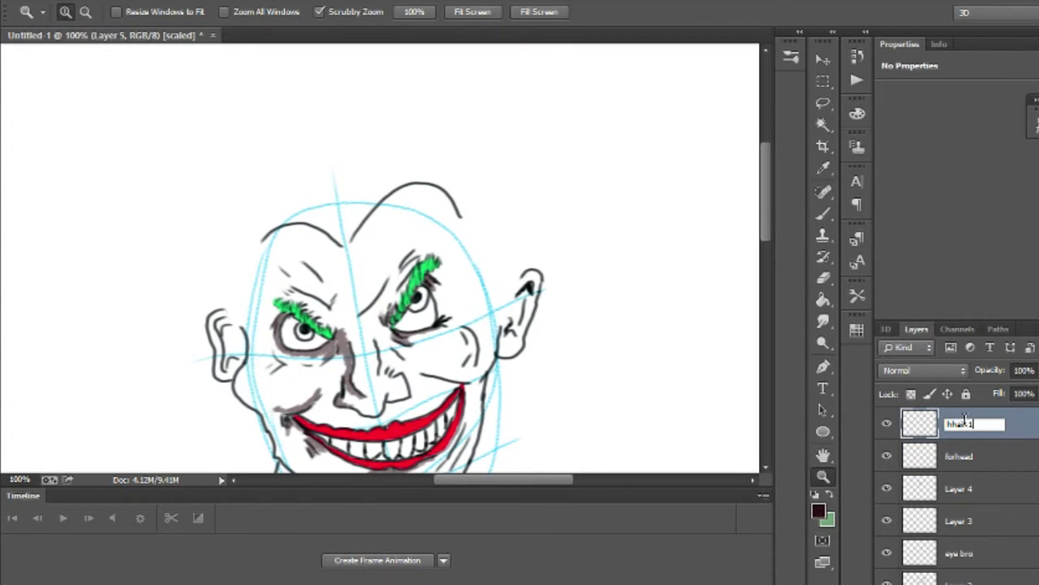
Step: Draw a pointed lock hanging from the centre of the hairline and small curved locks beside it on the left
left_click(823, 213)
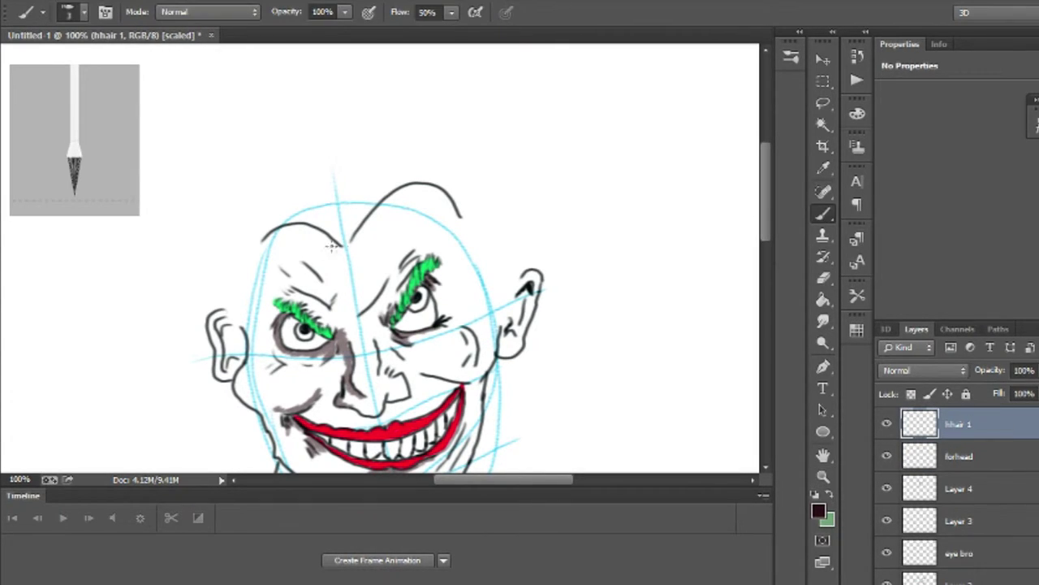
left_click_drag(341, 244, 330, 273)
left_click_drag(766, 216, 768, 209)
left_click(823, 477)
left_click(366, 268)
left_click(368, 268)
mouse_move(766, 164)
left_mouse_down()
mouse_move(765, 147)
mouse_move(766, 167)
left_mouse_up()
key("b")
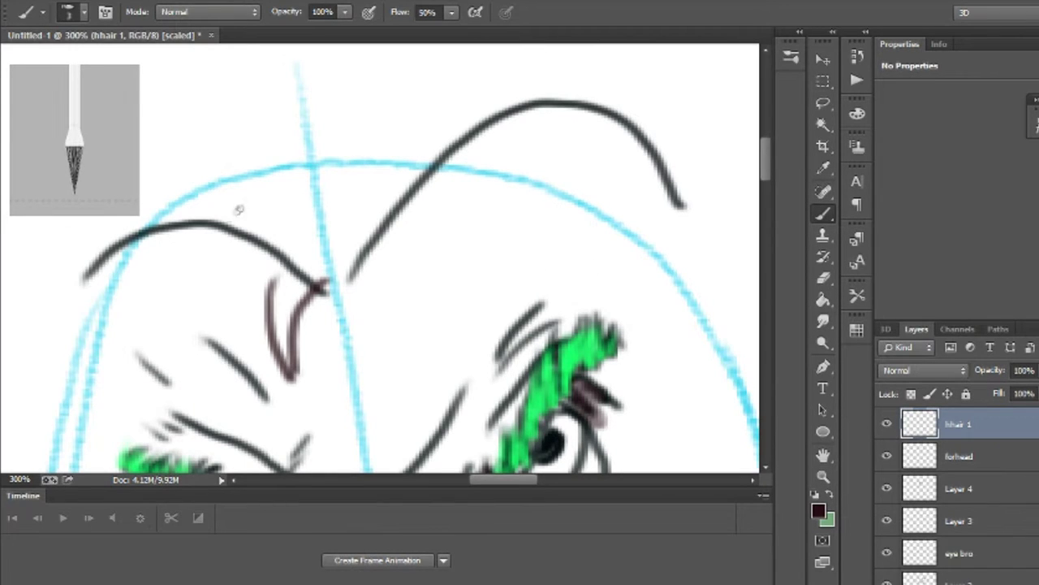
mouse_move(210, 232)
left_mouse_down()
mouse_move(297, 221)
mouse_move(315, 248)
left_mouse_up()
mouse_move(216, 234)
left_mouse_down()
mouse_move(260, 205)
mouse_move(287, 262)
mouse_move(278, 280)
left_mouse_up()
left_click_drag(229, 257, 295, 246)
Step: Draw a tall, curved hair spike rising from the left part of the hairline
left_click_drag(766, 168, 766, 158)
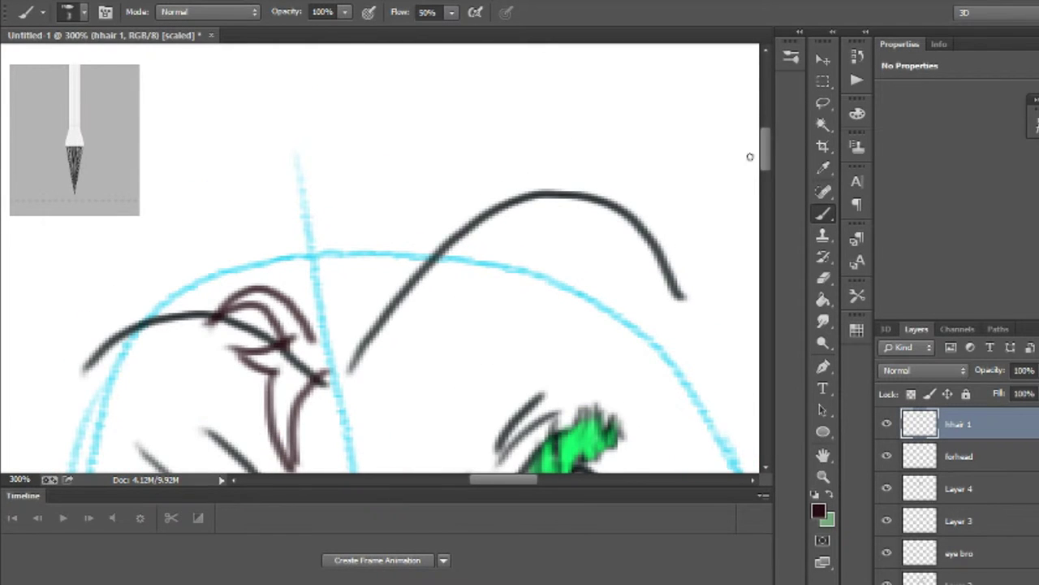
mouse_move(216, 119)
left_mouse_down()
mouse_move(253, 364)
mouse_move(234, 290)
left_mouse_up()
left_click_drag(765, 152, 757, 153)
scroll(757, 154, "up", 5)
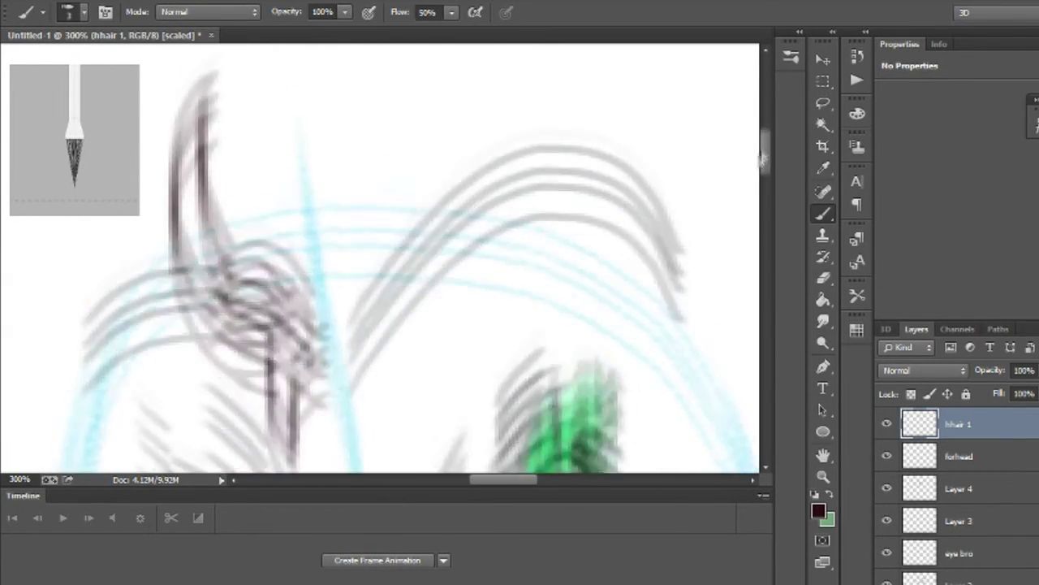
scroll(445, 355, "down", 8)
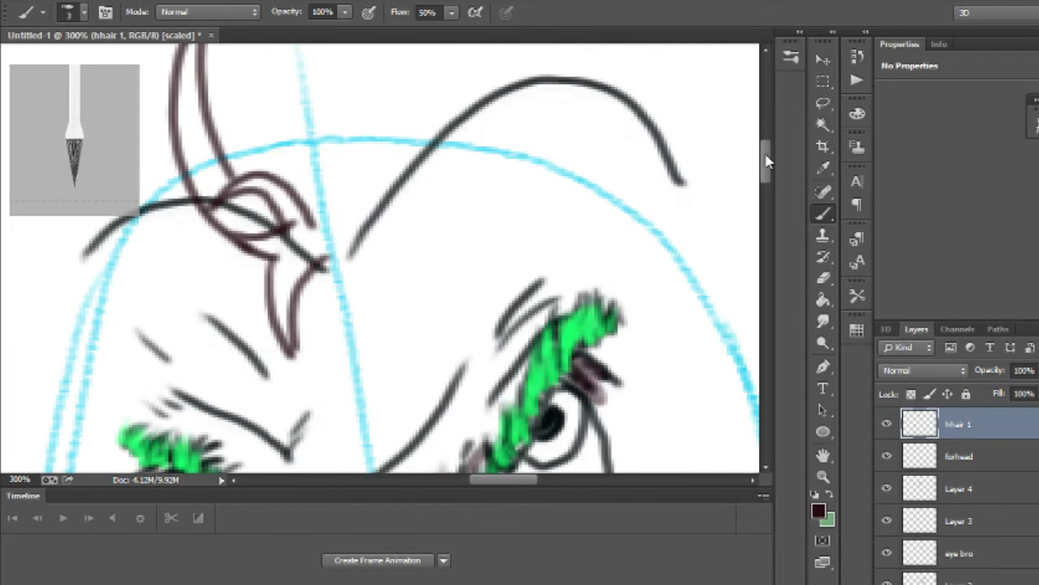
Step: Draw a long hair strand rising from the centre of the hairline, curving slightly left toward its tip
left_click_drag(326, 261, 363, 68)
scroll(770, 135, "up", 10)
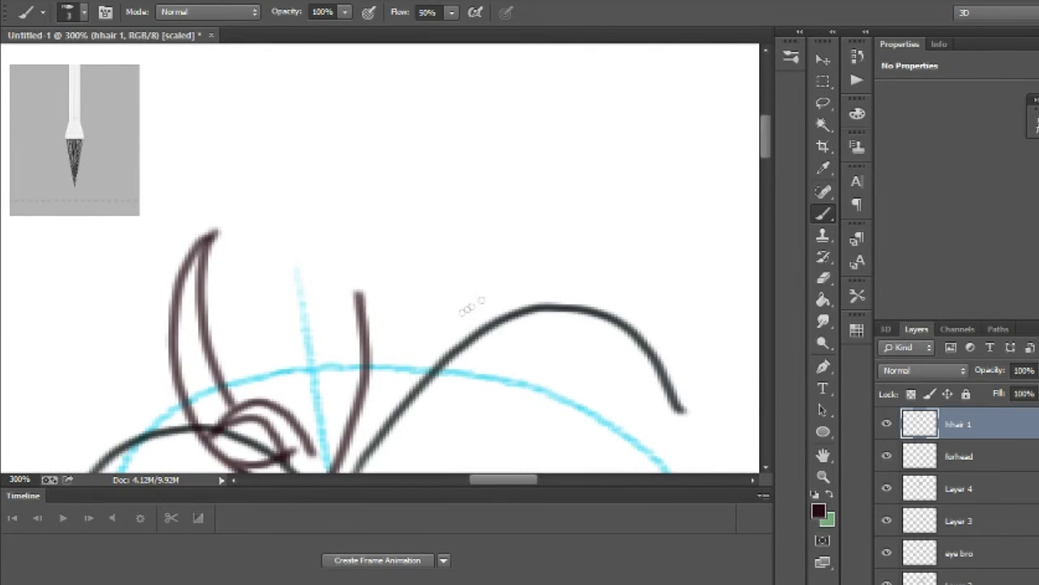
left_click_drag(334, 202, 362, 315)
mouse_move(764, 139)
left_mouse_down()
mouse_move(761, 186)
mouse_move(763, 169)
left_mouse_up()
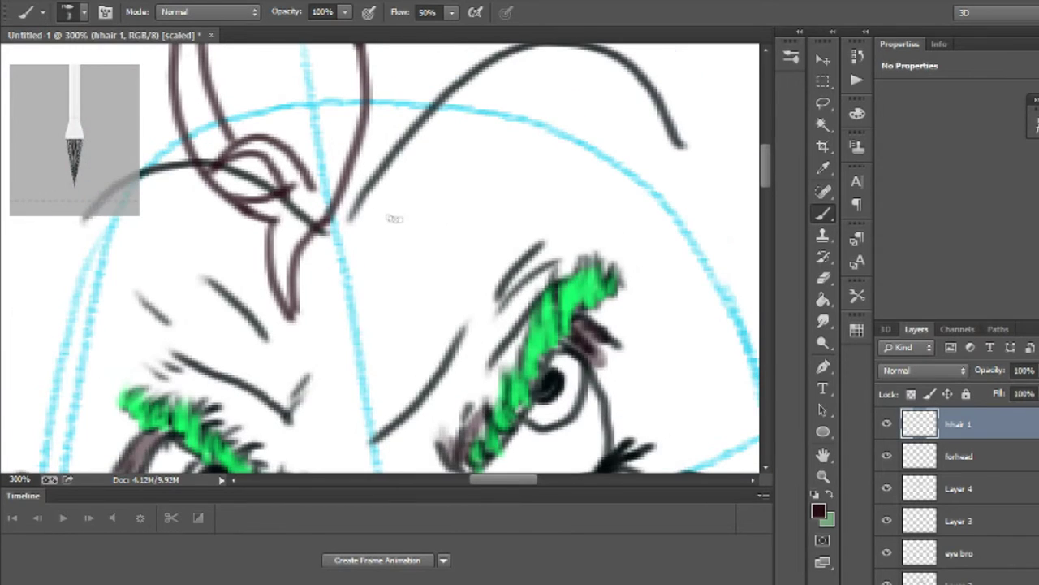
Step: Draw a second long strand rising from the hairline's centre on the right, and a small pointed lock at the left hairline
left_click_drag(334, 226, 438, 53)
scroll(434, 203, "up", 15)
left_click_drag(424, 410, 441, 225)
scroll(441, 228, "down", 11)
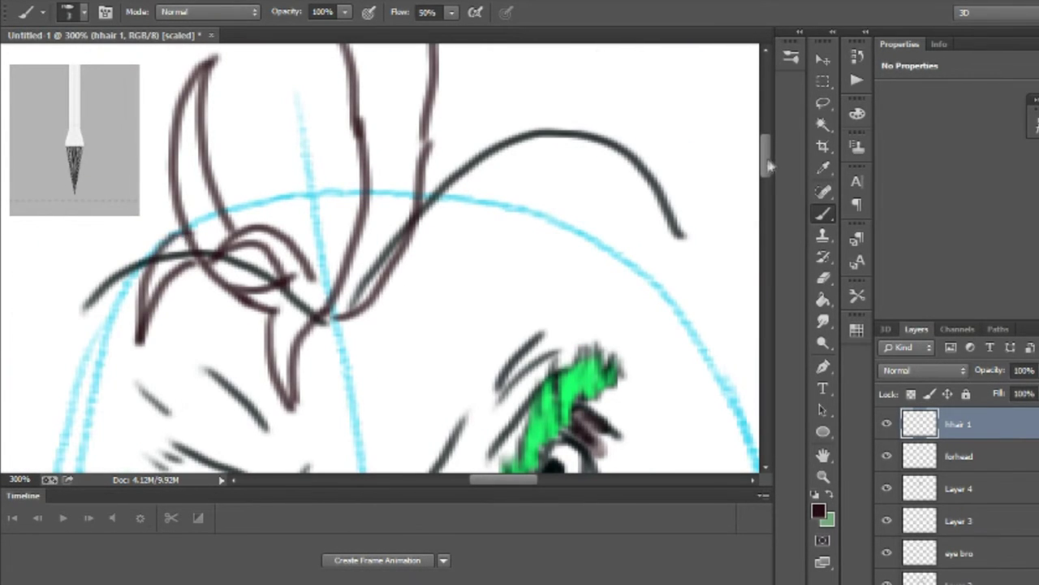
Step: Draw a row of jagged hair tips above the long centre strands as the top edge of the hair
scroll(324, 119, "up", 12)
mouse_move(321, 127)
left_mouse_down()
mouse_move(387, 46)
mouse_move(375, 152)
mouse_move(425, 127)
mouse_move(445, 145)
left_mouse_up()
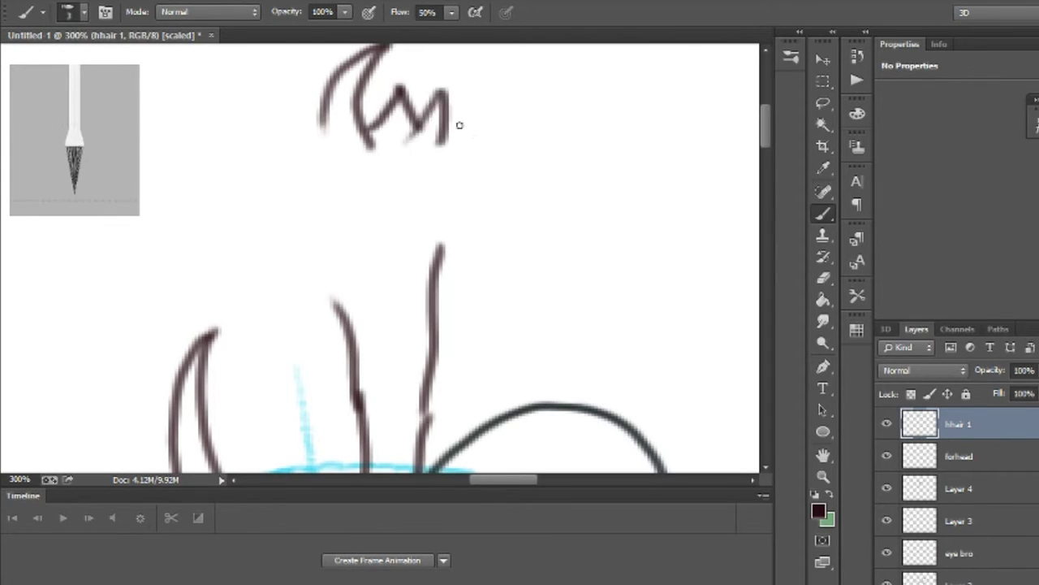
mouse_move(473, 73)
left_mouse_down()
mouse_move(464, 136)
mouse_move(419, 164)
left_mouse_up()
left_click_drag(472, 73, 501, 173)
Step: Continue the jagged top edge of the hair down to the right with a series of zigzag spikes
left_click_drag(513, 481, 525, 481)
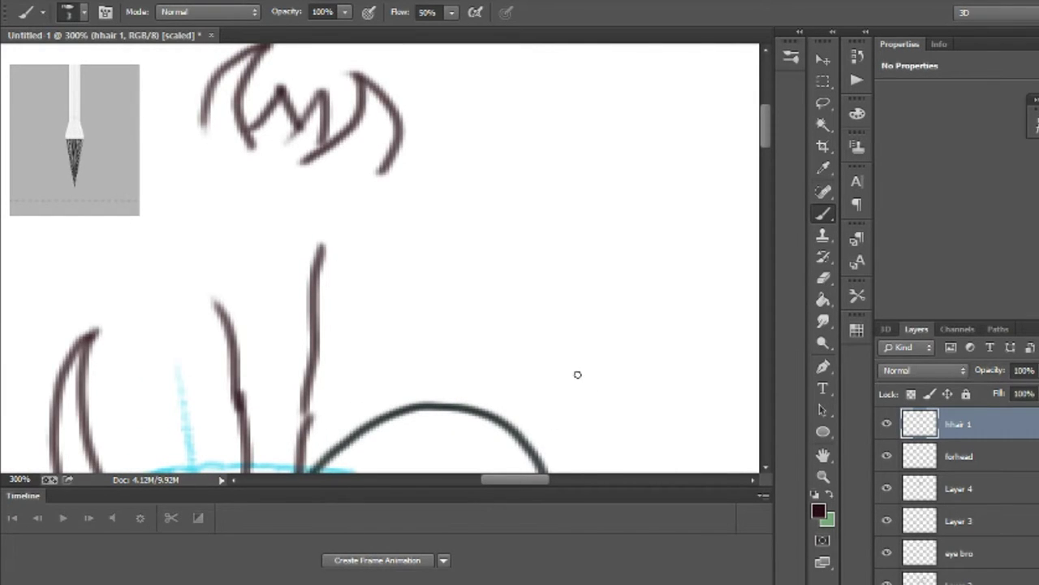
mouse_move(397, 129)
left_mouse_down()
mouse_move(487, 65)
mouse_move(471, 153)
mouse_move(479, 214)
mouse_move(574, 203)
left_mouse_up()
left_click_drag(519, 480, 535, 480)
mouse_move(766, 122)
left_mouse_down()
mouse_move(768, 142)
mouse_move(773, 126)
left_mouse_up()
scroll(773, 130, "up", 1)
mouse_move(418, 192)
left_mouse_down()
mouse_move(422, 183)
mouse_move(472, 223)
mouse_move(539, 185)
mouse_move(568, 234)
mouse_move(605, 208)
mouse_move(572, 285)
left_mouse_up()
scroll(776, 139, "down", 2)
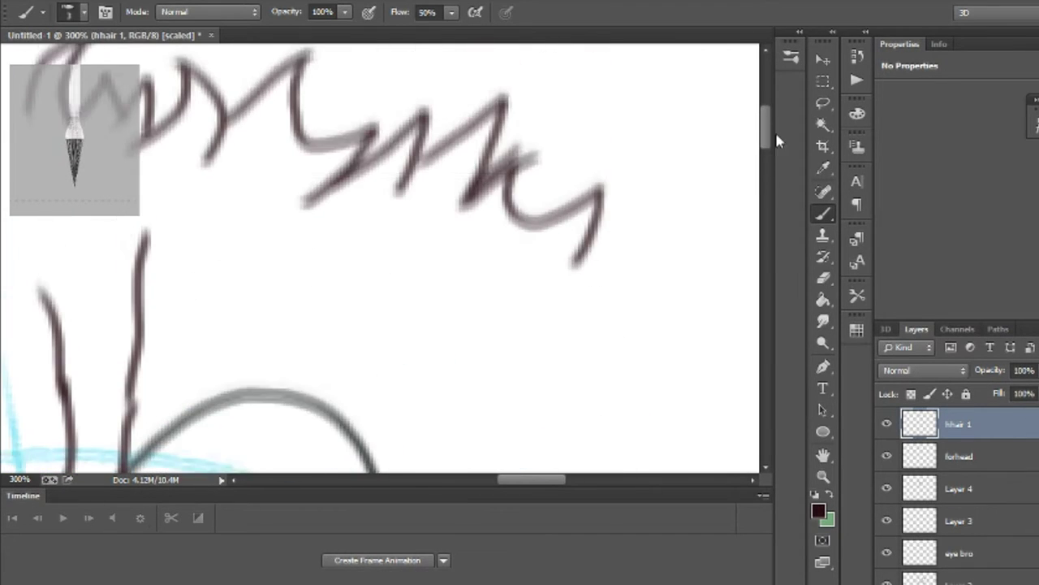
Step: Draw overlapping pointed tufts at the right end of the jagged hair outline
left_click_drag(776, 135, 777, 134)
mouse_move(536, 288)
left_mouse_down()
mouse_move(676, 193)
mouse_move(607, 331)
mouse_move(582, 340)
left_mouse_up()
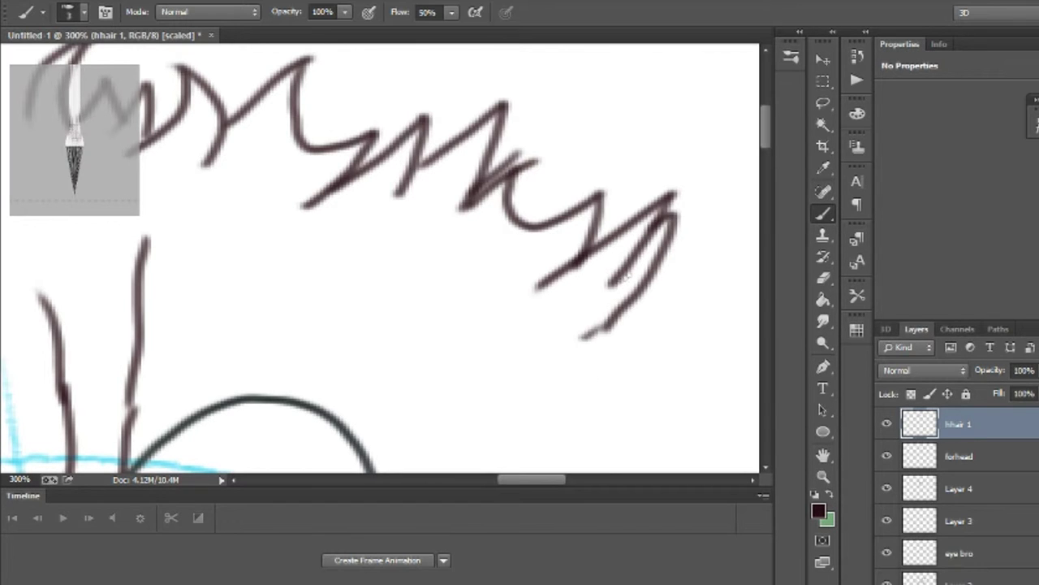
mouse_move(614, 281)
left_mouse_down()
mouse_move(543, 324)
mouse_move(591, 292)
left_mouse_up()
Step: Draw another large spike below the right-hand tufts, pointing outward and turning back down
left_click_drag(766, 142, 765, 163)
scroll(764, 159, "up", 2)
scroll(766, 153, "right", 5)
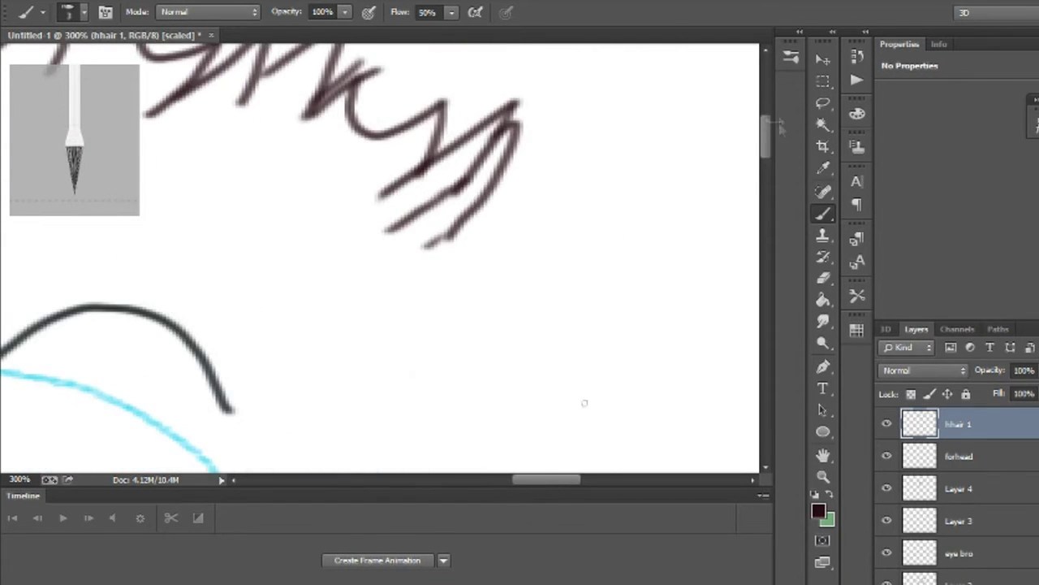
scroll(770, 150, "down", 2)
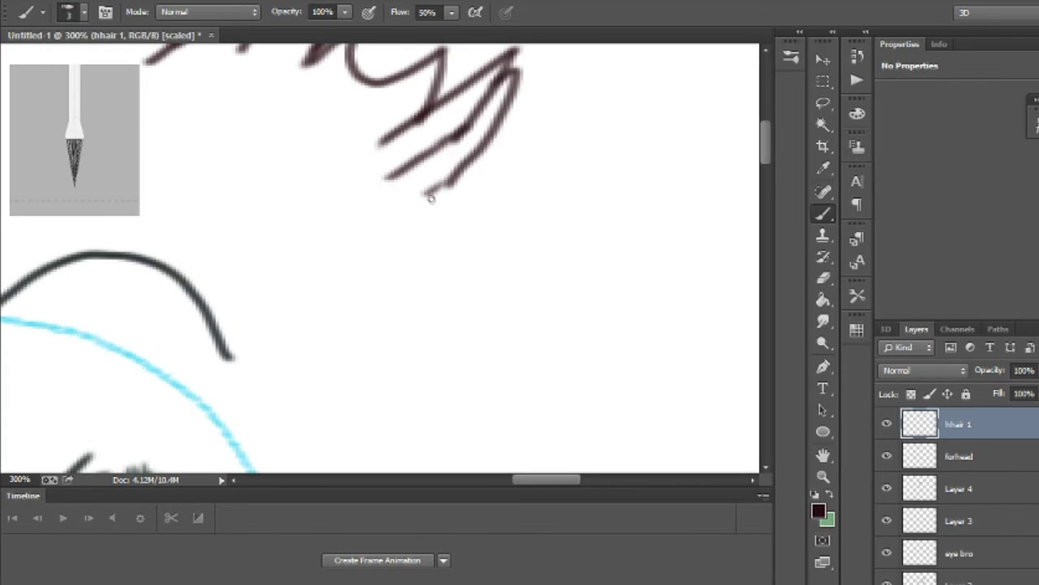
mouse_move(430, 198)
left_mouse_down()
mouse_move(569, 144)
mouse_move(522, 273)
left_mouse_up()
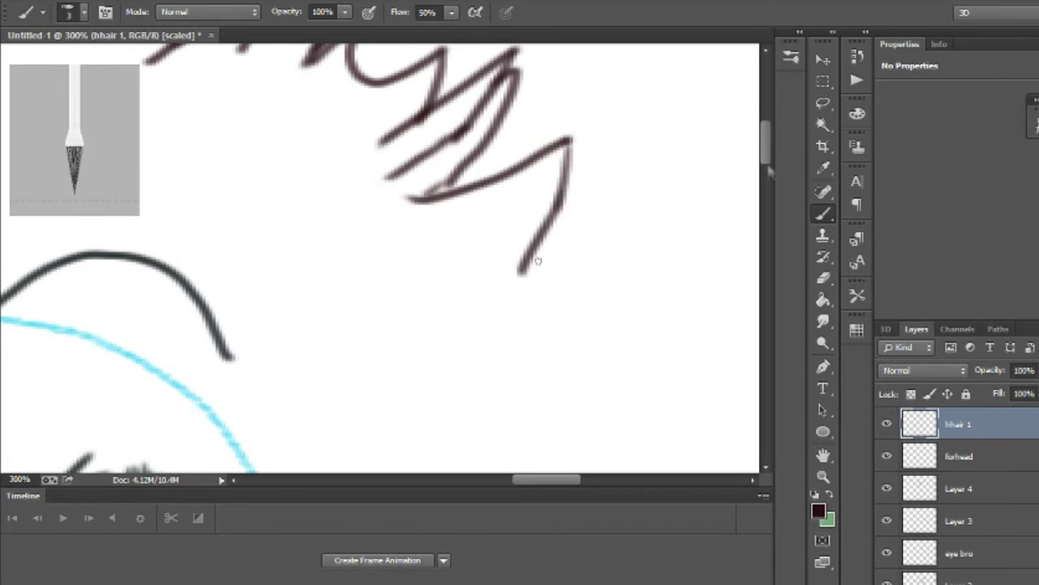
Step: Continue the jagged hair outline with zigzag spikes down the right side of the head until it meets the ear
scroll(552, 171, "down", 1)
mouse_move(568, 128)
left_mouse_down()
mouse_move(465, 254)
mouse_move(577, 220)
left_mouse_up()
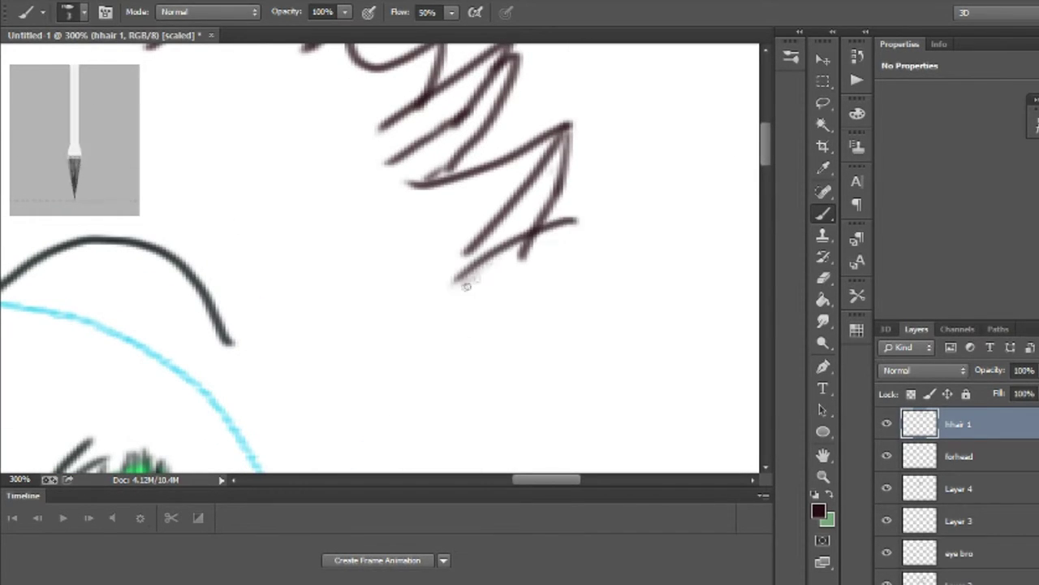
mouse_move(464, 282)
left_mouse_down()
mouse_move(558, 247)
mouse_move(499, 345)
left_mouse_up()
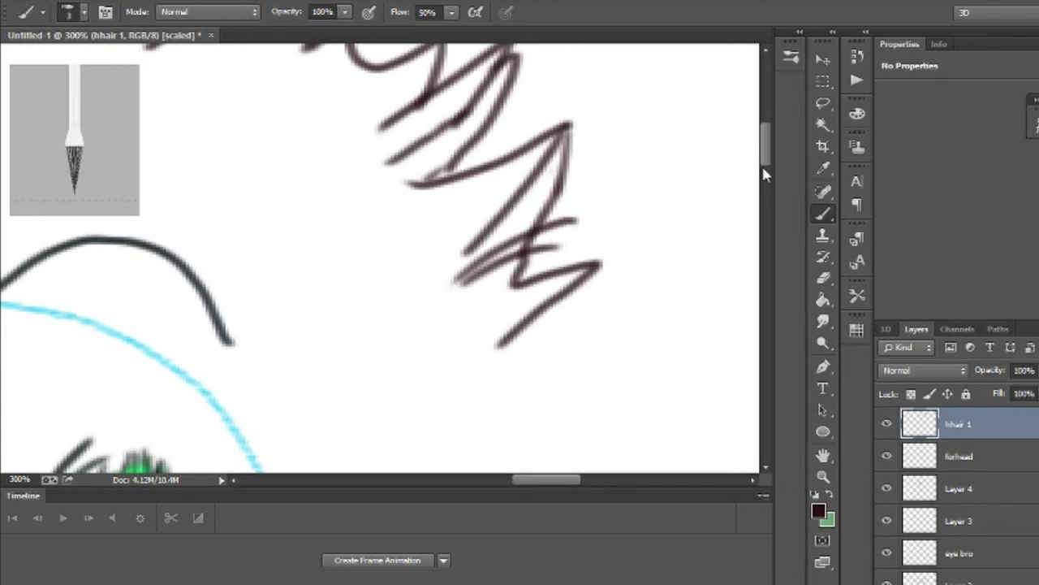
left_click_drag(763, 165, 765, 179)
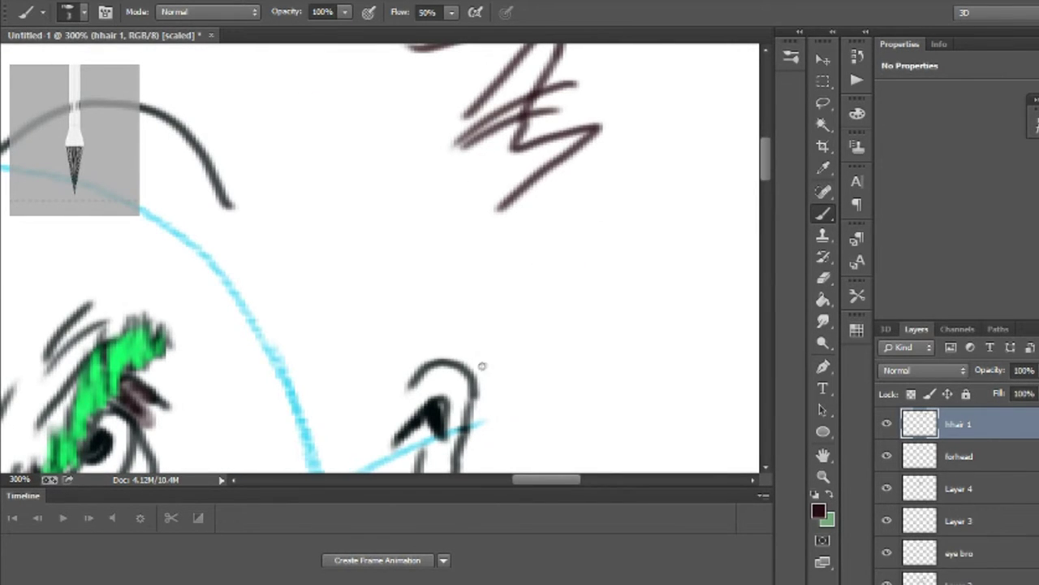
mouse_move(478, 367)
left_mouse_down()
mouse_move(532, 225)
mouse_move(500, 208)
left_mouse_up()
mouse_move(408, 368)
left_mouse_down()
mouse_move(536, 364)
mouse_move(551, 295)
left_mouse_up()
left_click_drag(407, 356, 545, 304)
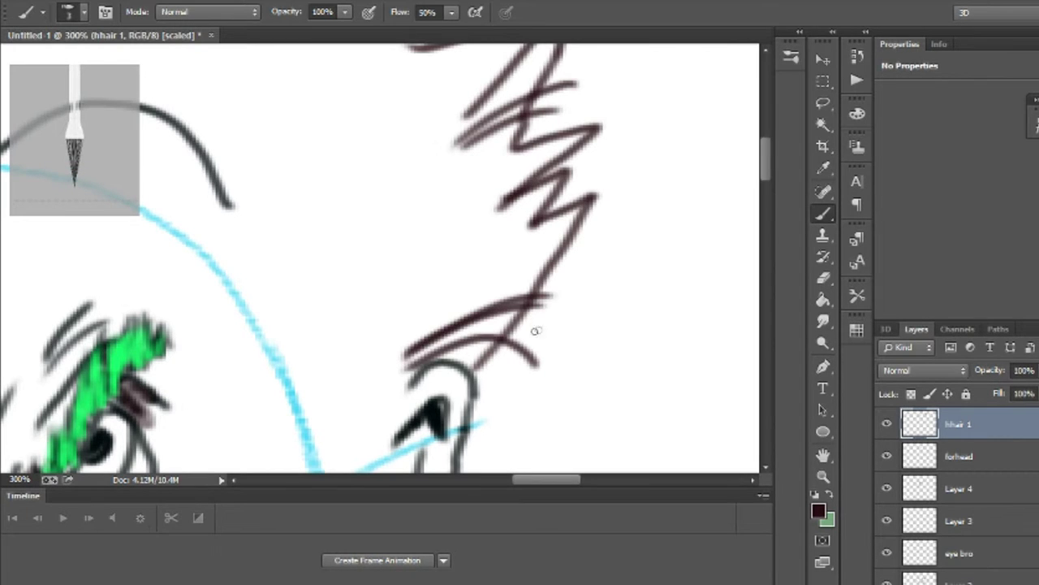
Step: Draw short slanted hair strands just above the right-hand ear to begin the hairline
left_click_drag(445, 259, 368, 341)
left_click_drag(420, 247, 353, 334)
left_click_drag(553, 479, 537, 481)
left_click_drag(562, 307, 525, 357)
left_click_drag(536, 289, 510, 337)
left_click_drag(567, 320, 536, 374)
mouse_move(574, 343)
left_mouse_down()
mouse_move(563, 378)
mouse_move(583, 375)
left_mouse_up()
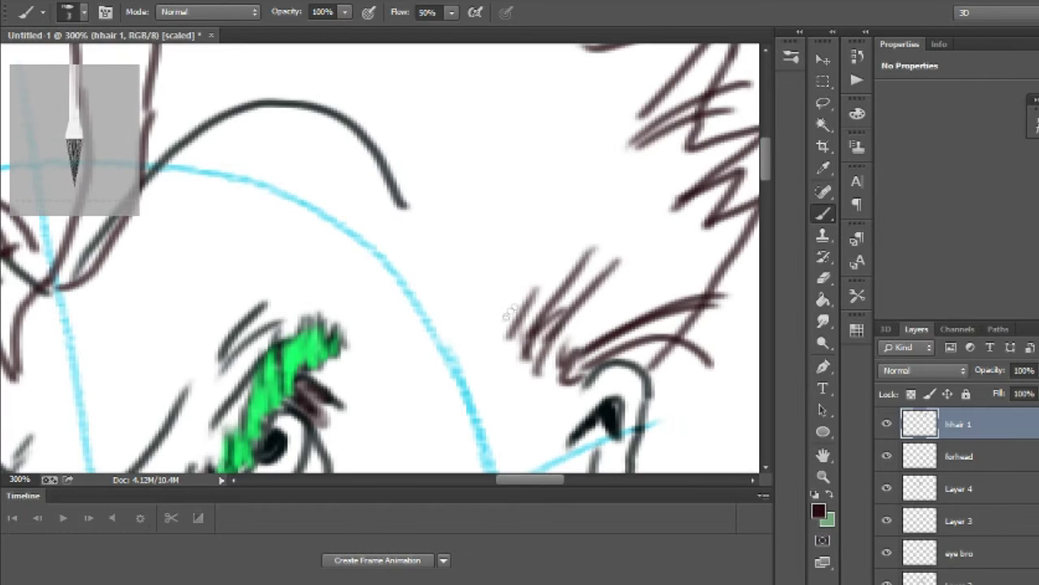
Step: Draw a dense row of short upright strands along the hairline from above the right-hand ear to the forehead curve
left_click_drag(503, 319, 579, 210)
left_click_drag(512, 301, 562, 195)
left_click_drag(520, 267, 557, 148)
mouse_move(509, 244)
left_mouse_down()
mouse_move(526, 136)
mouse_move(505, 116)
left_mouse_up()
left_click_drag(466, 216, 490, 121)
left_click_drag(439, 229, 452, 107)
left_click_drag(429, 201, 408, 88)
left_click_drag(404, 177, 385, 91)
left_click_drag(472, 231, 481, 131)
left_click_drag(498, 271, 515, 151)
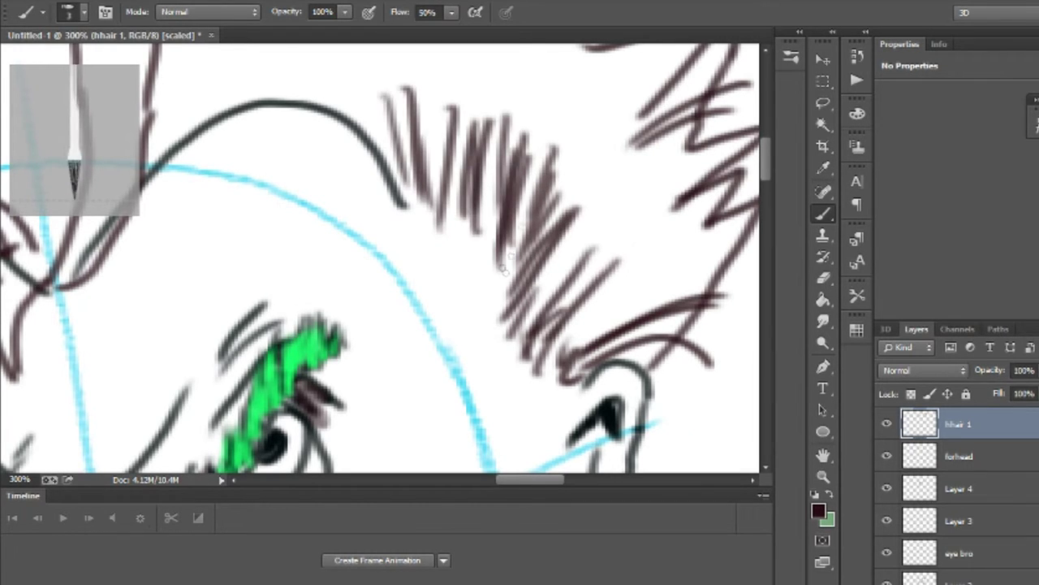
left_click_drag(513, 334, 548, 195)
left_click_drag(549, 306, 599, 196)
left_click_drag(385, 59, 384, 174)
Step: Add short pointed strands in the empty hair area above the forehead curve
left_click_drag(768, 165, 778, 143)
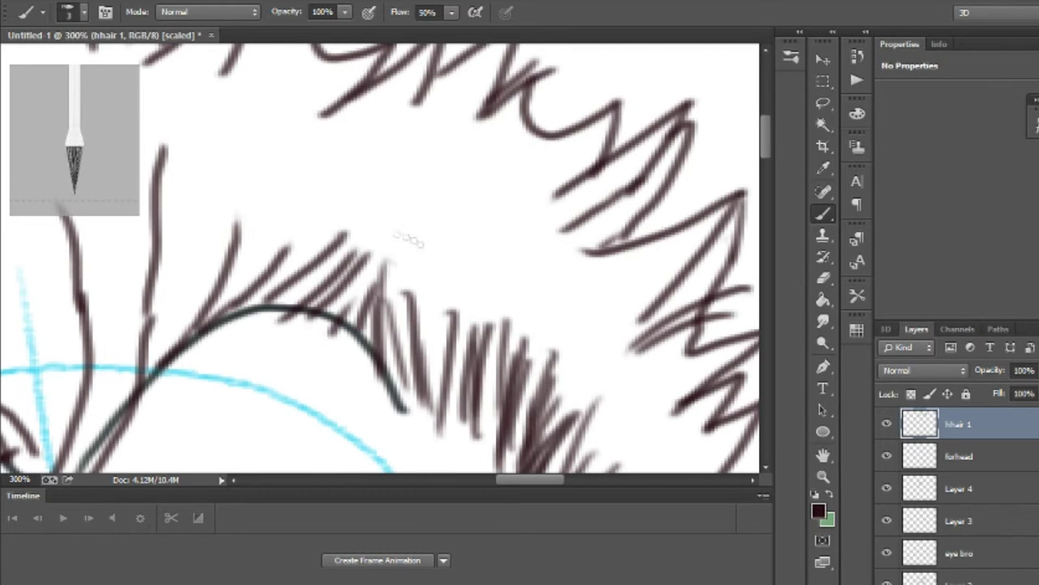
left_click_drag(315, 222, 349, 219)
left_click_drag(273, 213, 307, 128)
left_click_drag(458, 120, 419, 260)
left_click_drag(367, 204, 402, 122)
left_click_drag(381, 195, 451, 98)
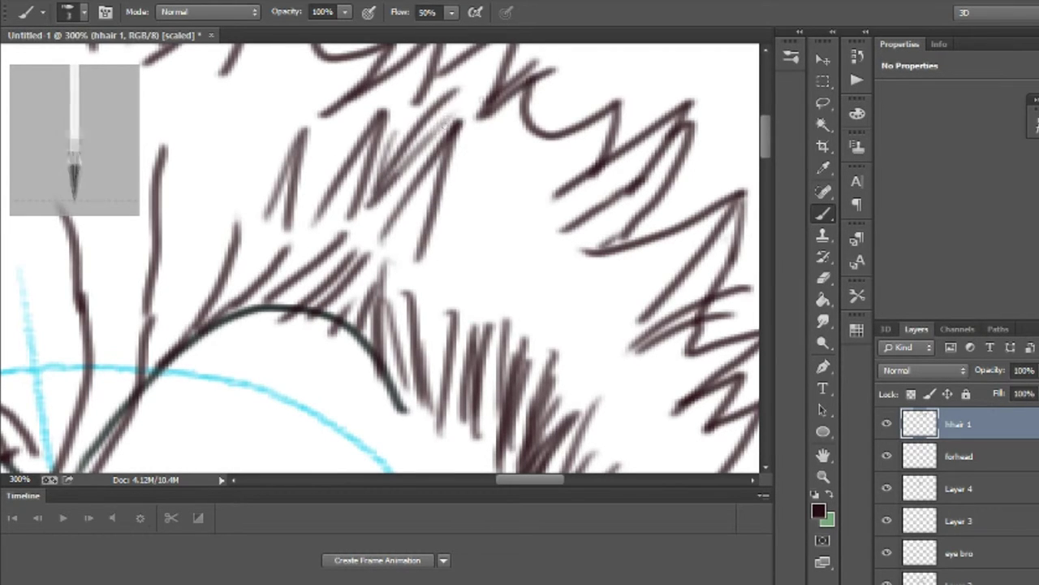
Step: Draw longer strands sweeping from the right end of the forehead curve out toward the jagged top edge
mouse_move(768, 151)
left_mouse_down()
mouse_move(768, 174)
mouse_move(767, 144)
left_mouse_up()
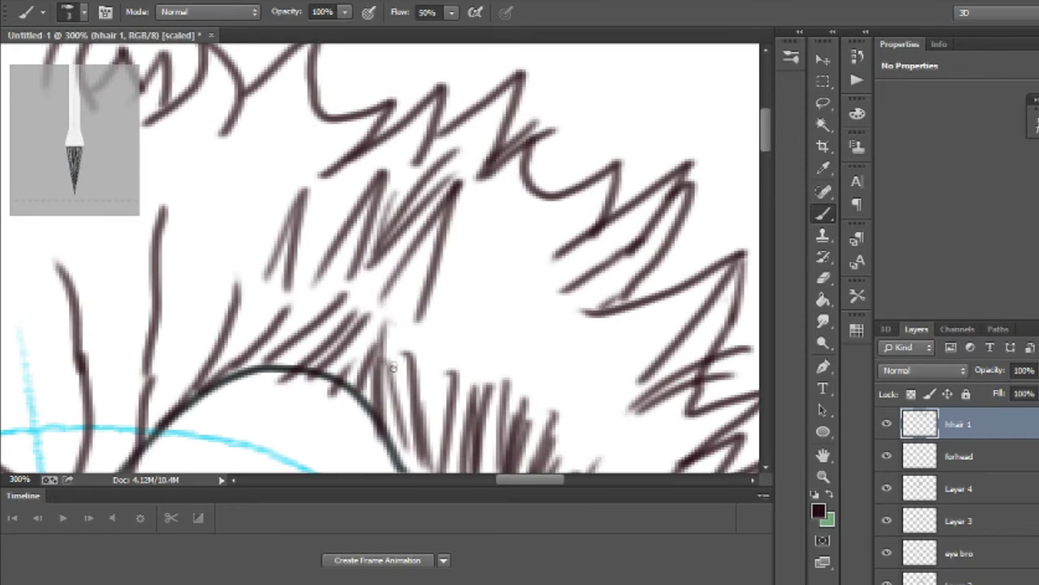
left_click_drag(392, 368, 516, 190)
left_click_drag(380, 370, 464, 237)
left_click_drag(455, 394, 579, 195)
left_click_drag(443, 388, 494, 300)
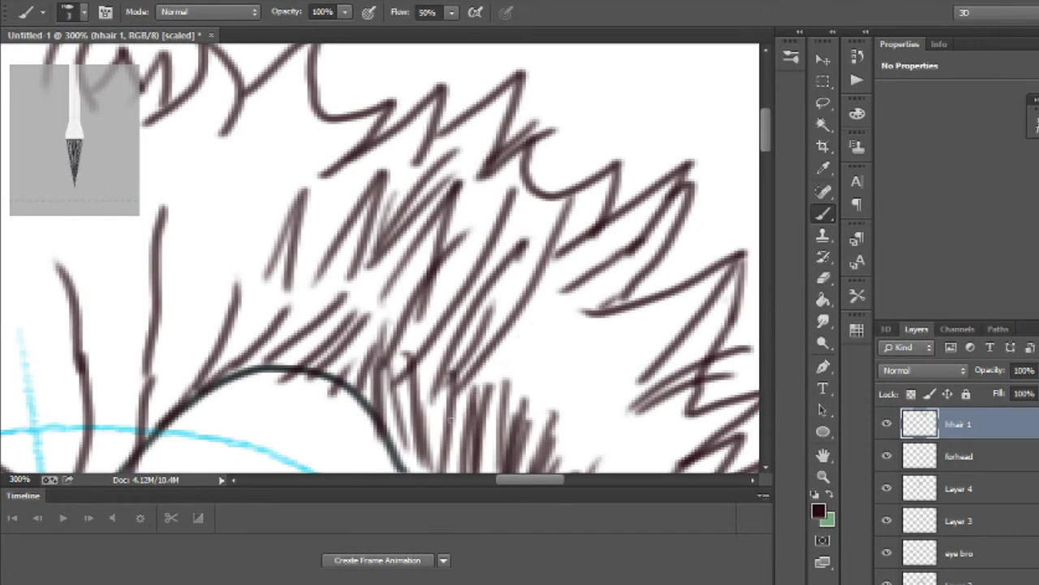
left_click_drag(437, 406, 567, 284)
left_click_drag(471, 339, 599, 249)
left_click_drag(463, 412, 616, 286)
Step: Fill the right side of the hair with dense curved strands running from the hairline into the large outer spikes
mouse_move(765, 134)
left_mouse_down()
mouse_move(766, 179)
mouse_move(765, 145)
left_mouse_up()
mouse_move(495, 308)
left_mouse_down()
mouse_move(664, 235)
mouse_move(675, 219)
left_mouse_up()
left_click_drag(530, 257, 694, 207)
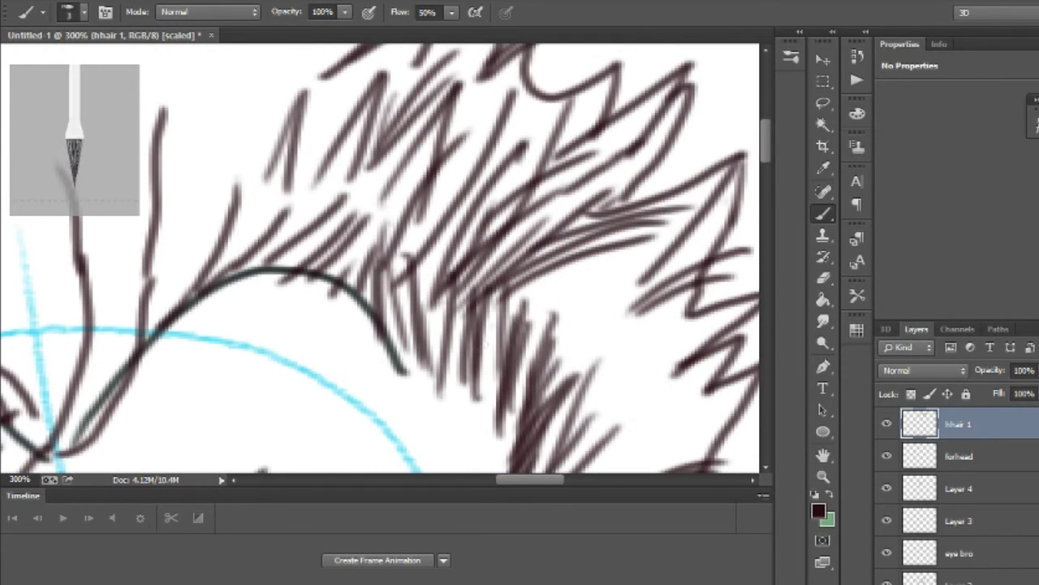
left_click_drag(479, 349, 734, 179)
left_click_drag(528, 349, 735, 190)
left_click_drag(520, 410, 687, 293)
left_click_drag(520, 454, 730, 309)
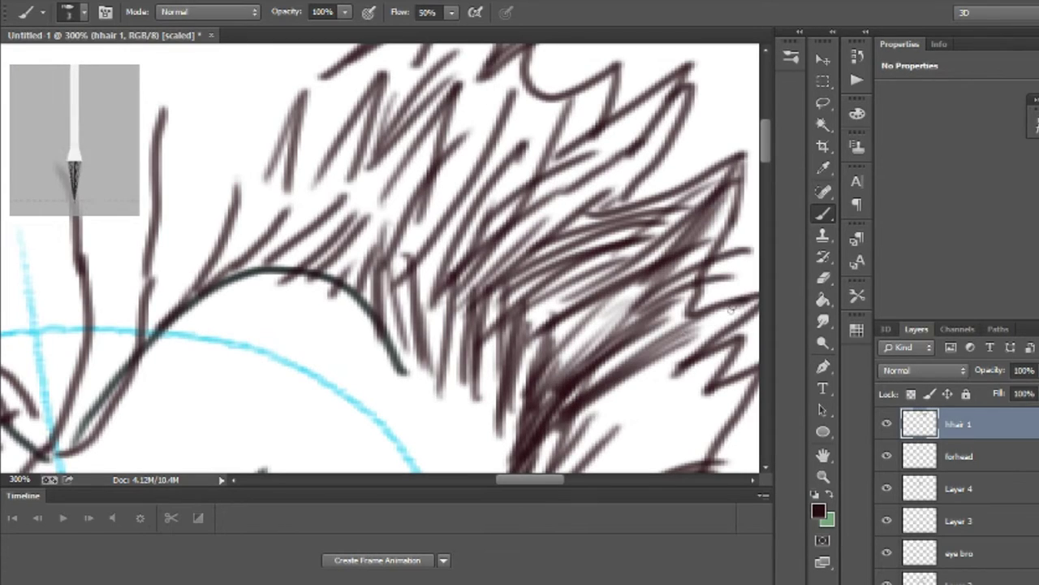
Step: Fill the gap above the right-hand ear with slanted strands reaching the lower outer spikes
left_click_drag(562, 470, 682, 376)
left_click_drag(562, 436, 688, 373)
left_click_drag(590, 471, 708, 358)
mouse_move(766, 142)
left_mouse_down()
mouse_move(766, 185)
mouse_move(766, 160)
left_mouse_up()
mouse_move(567, 339)
left_mouse_down()
mouse_move(723, 225)
mouse_move(732, 232)
left_mouse_up()
left_click_drag(577, 358, 707, 258)
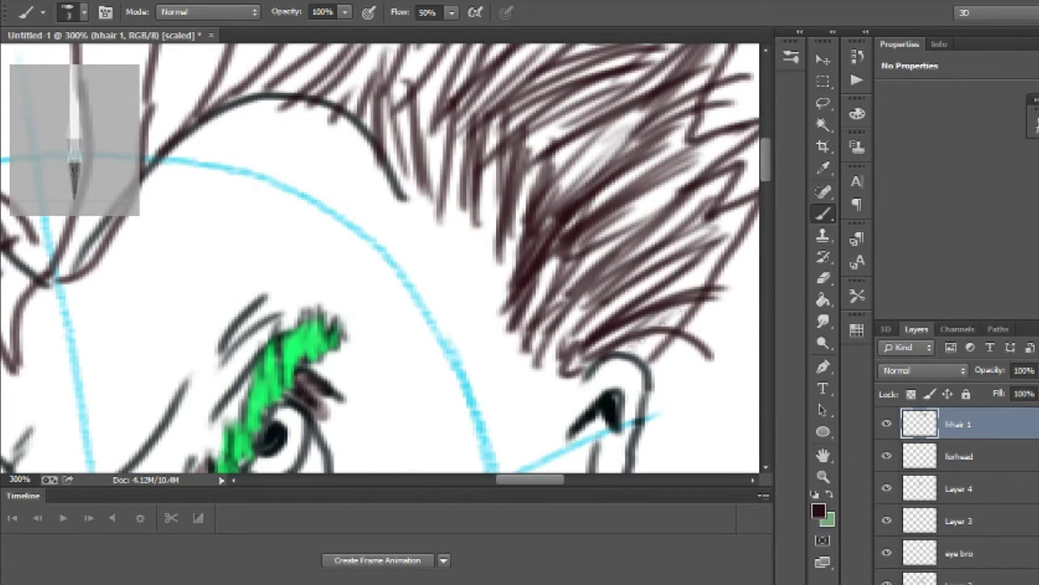
Step: Draw long curved strands from the forehead curve's left part up to the jagged top edge
left_click_drag(765, 157, 766, 119)
left_click_drag(352, 199, 163, 461)
left_click_drag(291, 196, 161, 424)
left_click_drag(310, 136, 166, 330)
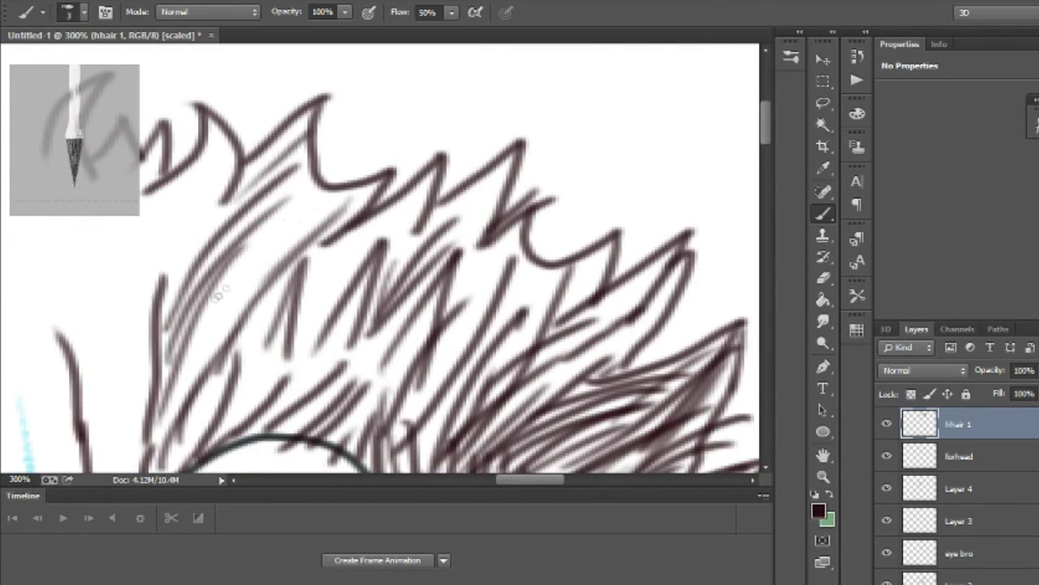
left_click_drag(312, 205, 172, 460)
left_click_drag(289, 377, 222, 440)
left_click_drag(288, 397, 203, 458)
Step: Draw curved, pointed hair tufts stacked above the left-hand ear as the lower left outline of the hair
left_click_drag(766, 122, 766, 147)
left_click_drag(519, 482, 467, 485)
mouse_move(765, 154)
left_mouse_down()
mouse_move(767, 183)
mouse_move(768, 167)
left_mouse_up()
left_click_drag(470, 480, 456, 481)
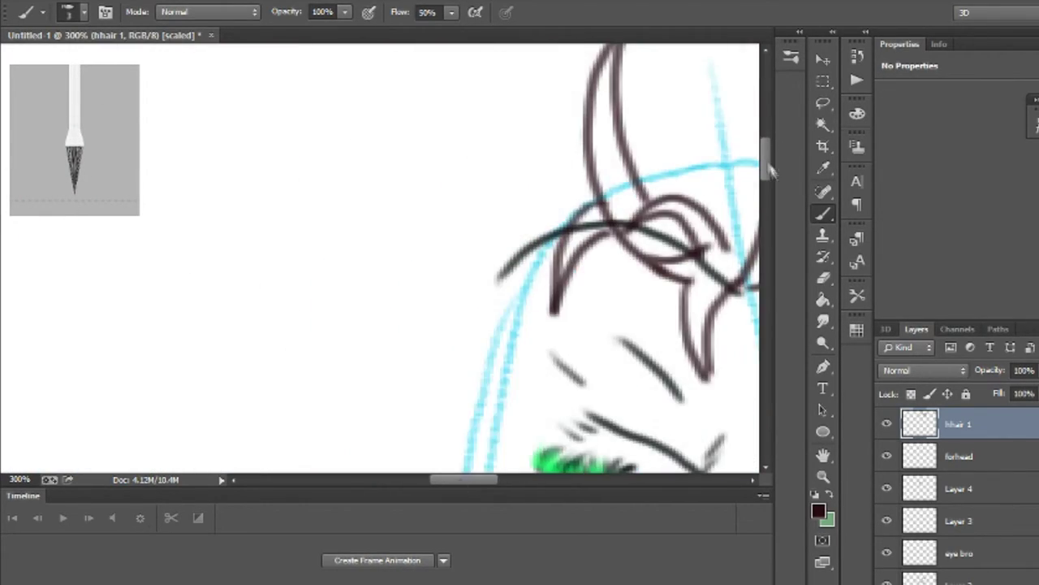
left_click_drag(767, 167, 767, 186)
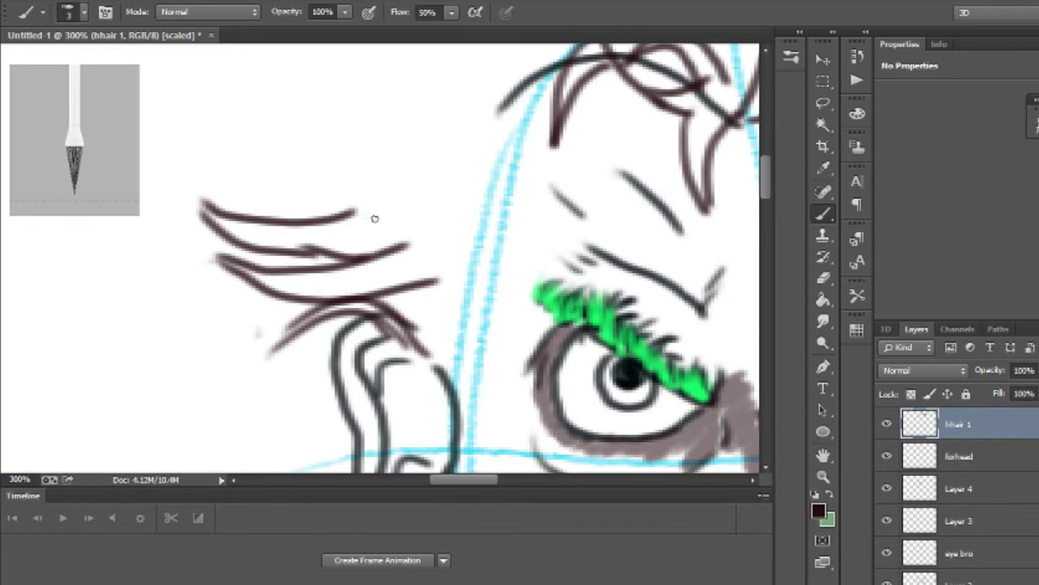
left_click_drag(768, 183, 769, 166)
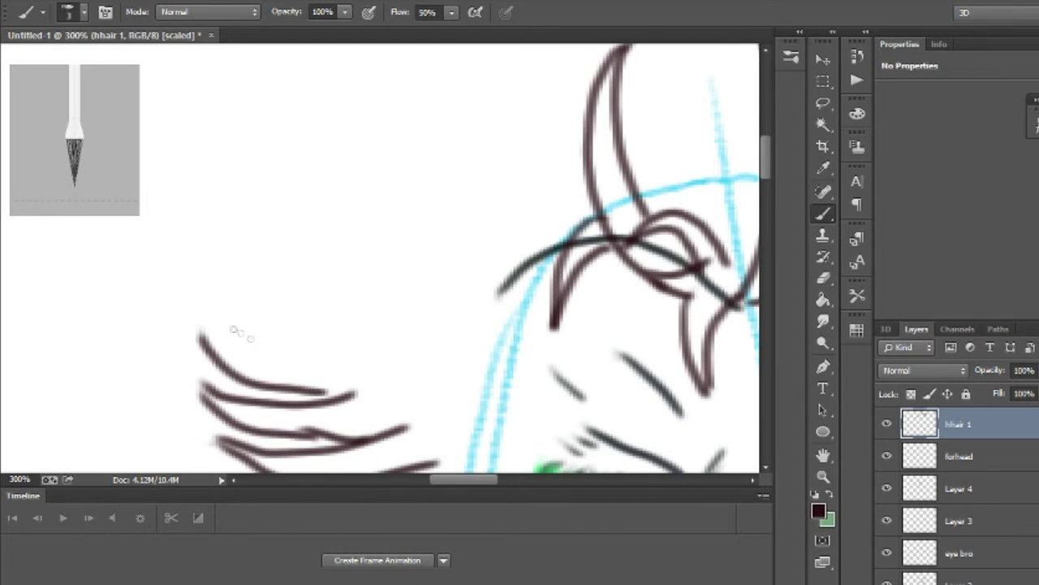
mouse_move(286, 321)
left_mouse_down()
mouse_move(270, 186)
mouse_move(228, 175)
left_mouse_up()
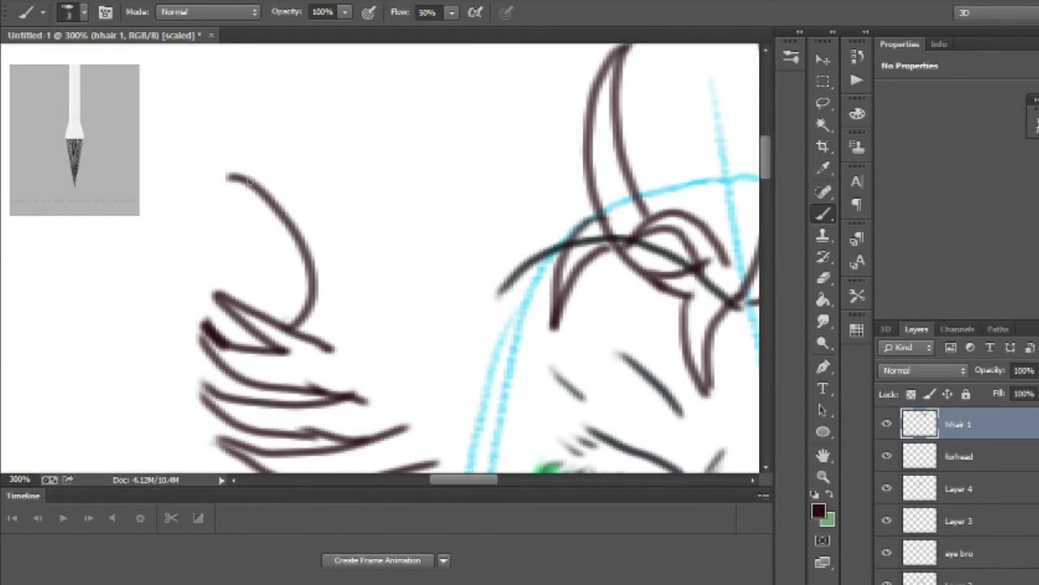
Step: Extend the left hair outline upward with large jagged spikes toward the top of the head
left_click_drag(764, 163, 779, 135)
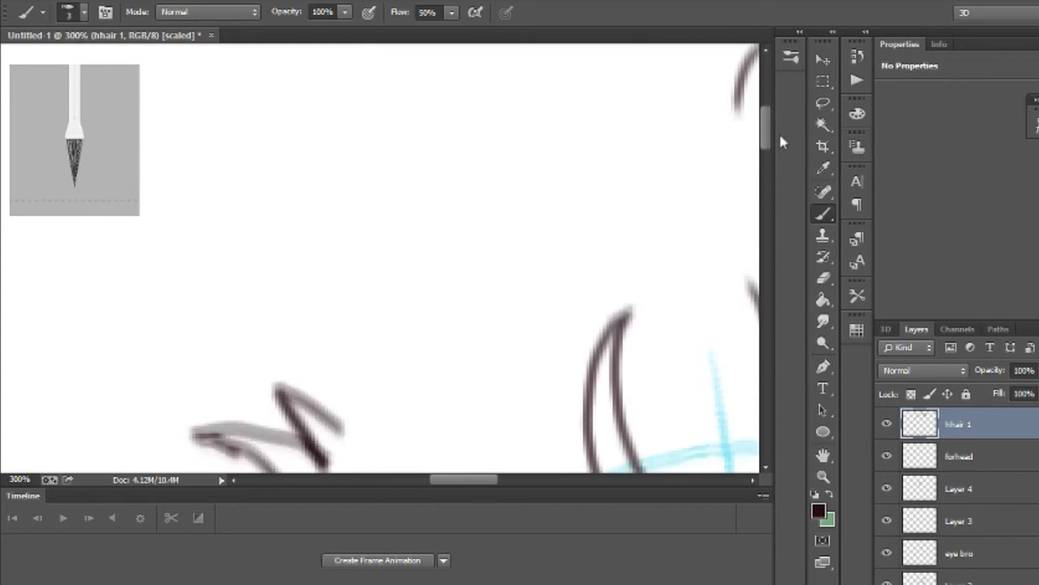
left_click_drag(330, 401, 363, 213)
left_click_drag(363, 215, 422, 187)
left_click_drag(767, 136, 769, 136)
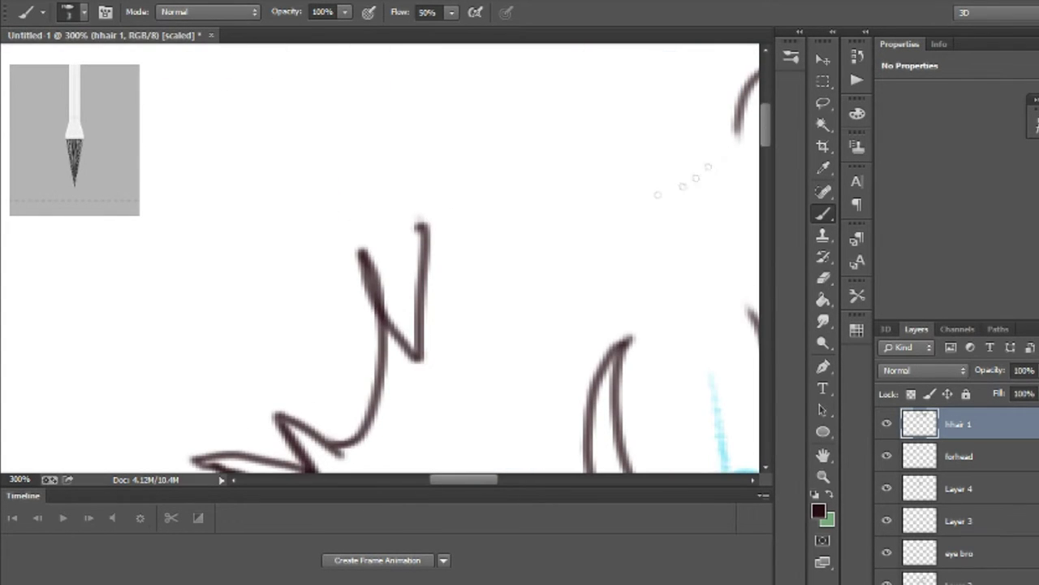
mouse_move(357, 166)
left_mouse_down()
mouse_move(464, 148)
mouse_move(529, 221)
mouse_move(600, 215)
mouse_move(555, 209)
mouse_move(575, 198)
mouse_move(649, 196)
left_mouse_up()
Step: Draw a row of short strands along the left hairline from above the ear to the forehead
left_click_drag(765, 130, 767, 165)
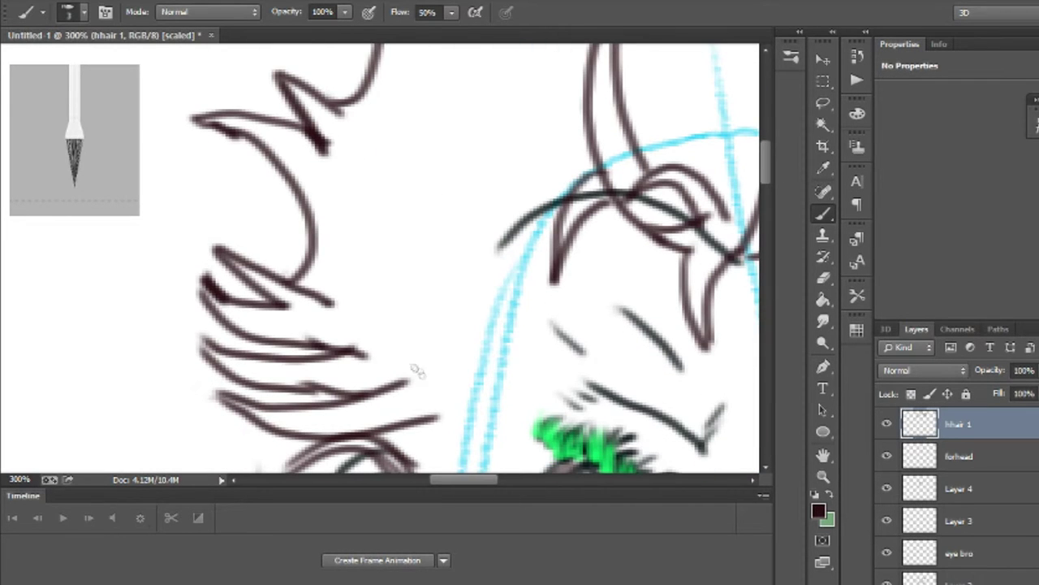
left_click_drag(428, 351, 500, 297)
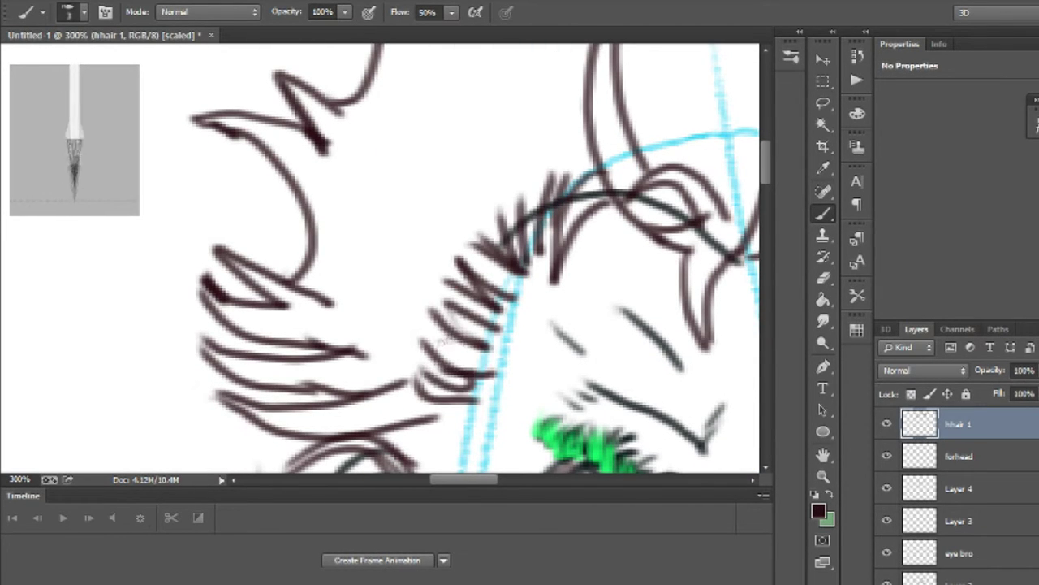
Step: Fill the left side of the hair with long strands running between the hairline and the outer spikes
mouse_move(320, 416)
left_mouse_down()
mouse_move(442, 349)
mouse_move(471, 244)
mouse_move(410, 217)
mouse_move(463, 277)
left_mouse_up()
left_click_drag(349, 93, 448, 245)
left_click_drag(334, 65, 471, 282)
left_click_drag(354, 51, 504, 246)
left_click_drag(766, 164, 766, 136)
mouse_move(376, 248)
left_mouse_down()
mouse_move(487, 455)
mouse_move(519, 414)
mouse_move(447, 167)
mouse_move(498, 169)
mouse_move(487, 81)
mouse_move(568, 122)
mouse_move(601, 57)
mouse_move(607, 202)
mouse_move(575, 33)
left_mouse_up()
Step: Fill the area above the forelock with long upright strands reaching the top edge of the hair
mouse_move(768, 134)
left_mouse_down()
mouse_move(768, 99)
mouse_move(768, 134)
left_mouse_up()
left_click_drag(653, 416, 695, 154)
left_click_drag(633, 362, 681, 112)
left_click_drag(609, 231, 623, 65)
left_click_drag(647, 395, 699, 122)
left_click_drag(681, 375, 721, 162)
left_click_drag(693, 396, 748, 112)
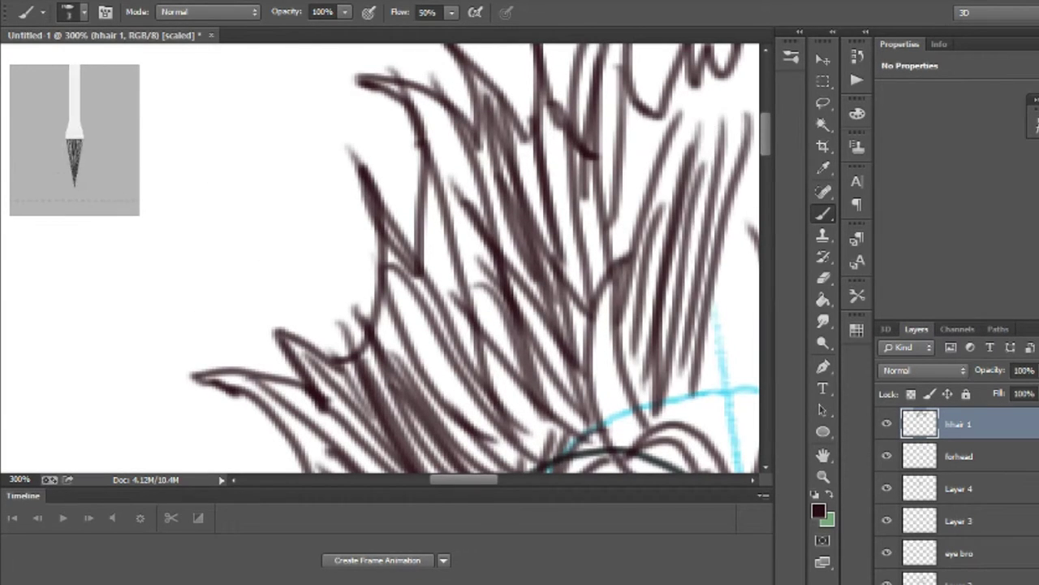
left_click_drag(692, 261, 722, 97)
left_click_drag(669, 130, 689, 65)
left_click_drag(623, 229, 663, 107)
Step: Fill the remaining gaps in the top centre of the hair with upright strands below the jagged tips
left_click_drag(767, 134, 769, 124)
left_click_drag(475, 479, 518, 478)
left_click_drag(258, 452, 313, 256)
left_click_drag(285, 443, 302, 372)
mouse_move(347, 409)
left_mouse_down()
mouse_move(344, 246)
mouse_move(314, 91)
left_mouse_up()
left_click_drag(229, 216, 269, 168)
left_click_drag(302, 325, 341, 144)
left_click_drag(334, 427, 328, 284)
left_click_drag(368, 470, 409, 184)
left_click_drag(406, 225, 455, 151)
left_click_drag(317, 271, 382, 164)
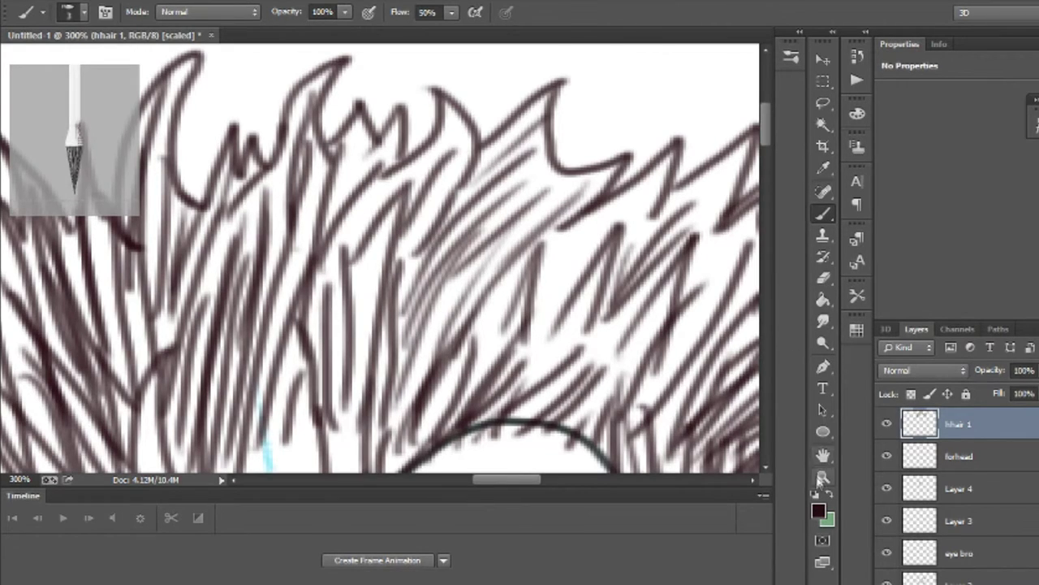
Step: Add a new layer above the forhead layer and sample the bright green from the right-hand eyebrow
left_click(821, 477)
left_click(472, 12)
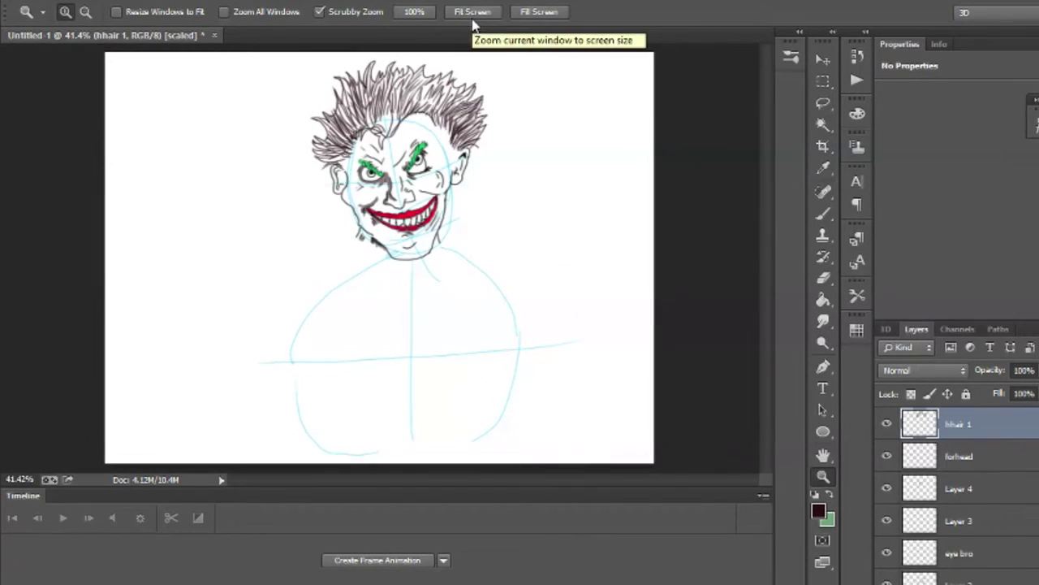
left_click(414, 12)
left_click(960, 457)
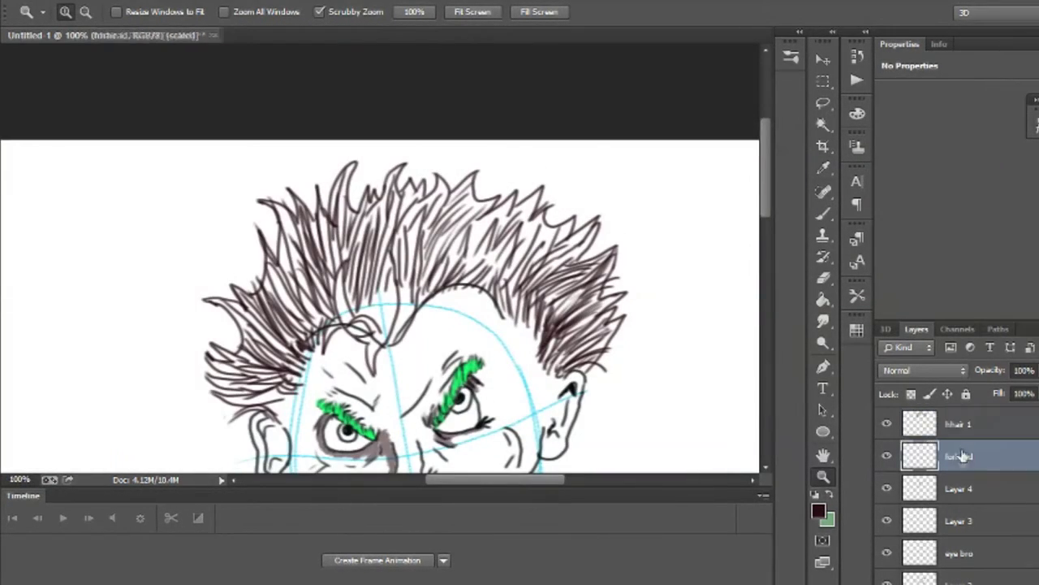
left_click(823, 168)
left_click(469, 363)
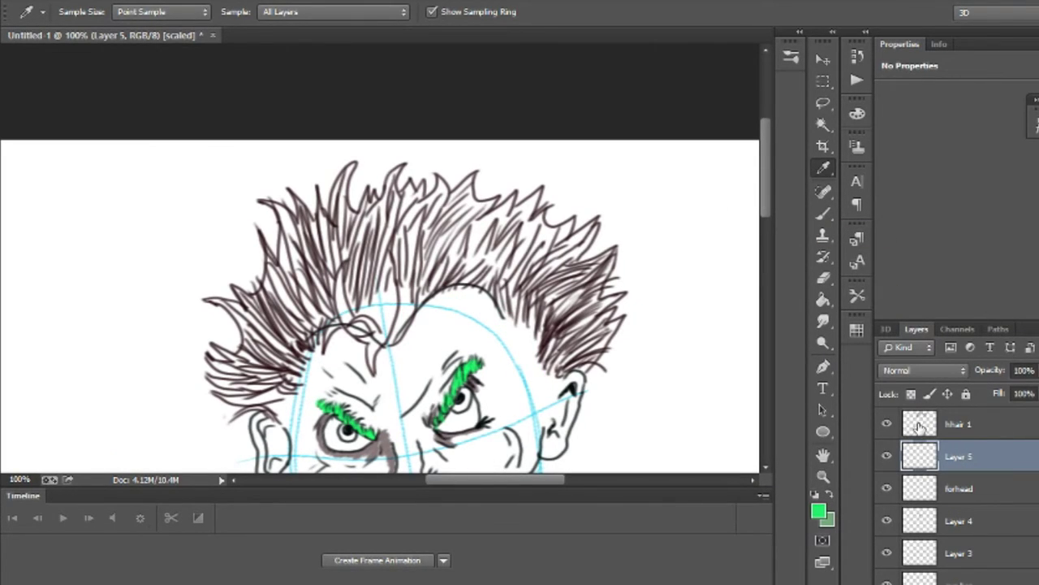
Step: Set the brush size to 30 and paint green over the hair at the left temple
left_click(823, 214)
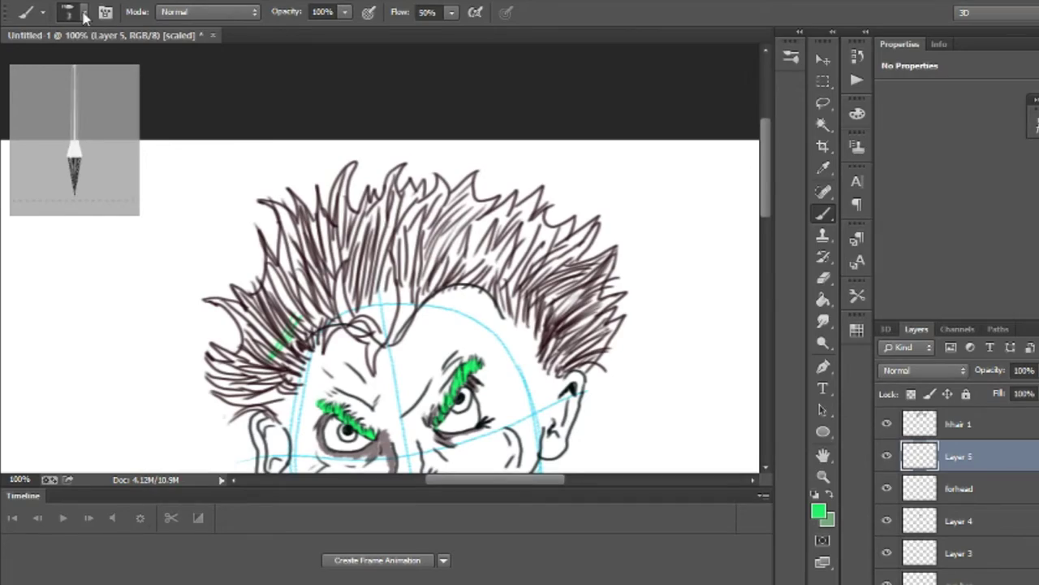
left_click(85, 16)
type("30")
key("Return")
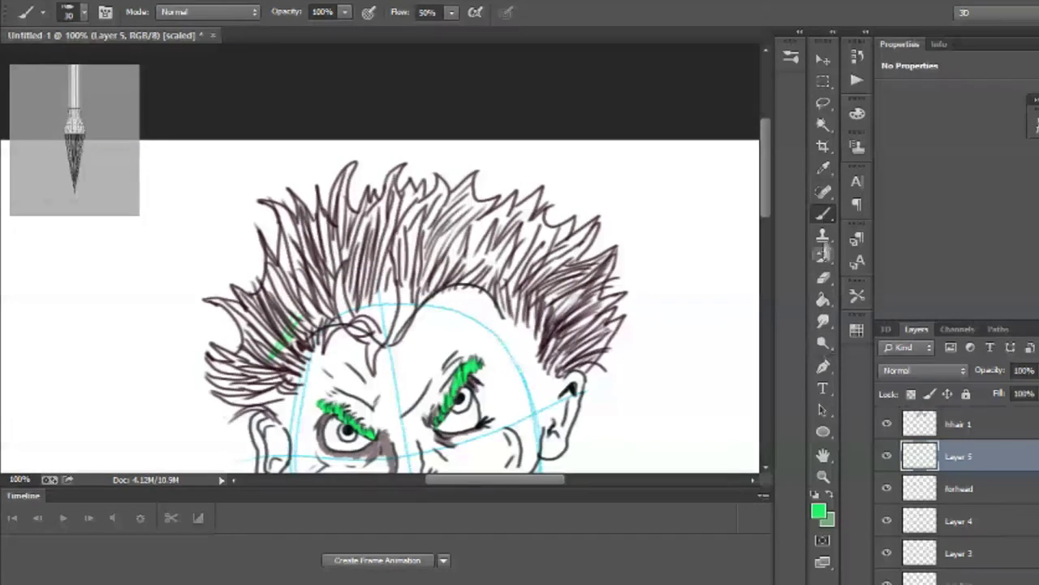
left_click(823, 476)
left_click_drag(297, 340, 336, 332)
key("b")
mouse_move(244, 325)
left_mouse_down()
mouse_move(293, 244)
mouse_move(341, 325)
mouse_move(430, 227)
mouse_move(458, 276)
left_mouse_up()
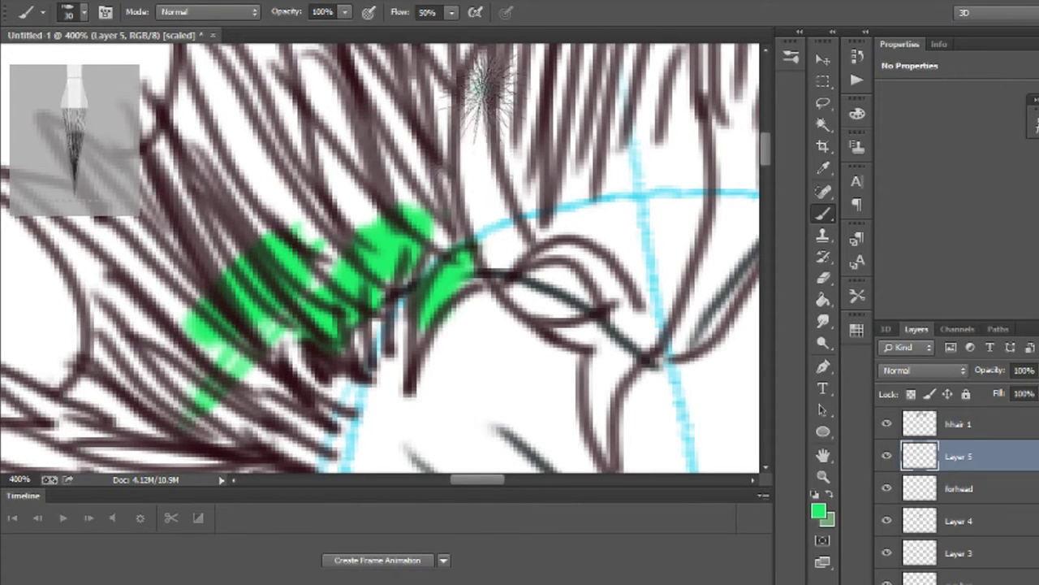
Step: Paint the central strands and the forelock green up toward the top of the hair
mouse_move(478, 65)
left_mouse_down()
mouse_move(534, 278)
mouse_move(557, 278)
mouse_move(597, 308)
mouse_move(592, 440)
mouse_move(614, 348)
mouse_move(587, 220)
mouse_move(520, 113)
left_mouse_up()
left_click_drag(681, 118, 682, 267)
left_click_drag(768, 152, 767, 141)
mouse_move(559, 110)
left_mouse_down()
mouse_move(526, 251)
mouse_move(662, 191)
mouse_move(686, 215)
left_mouse_up()
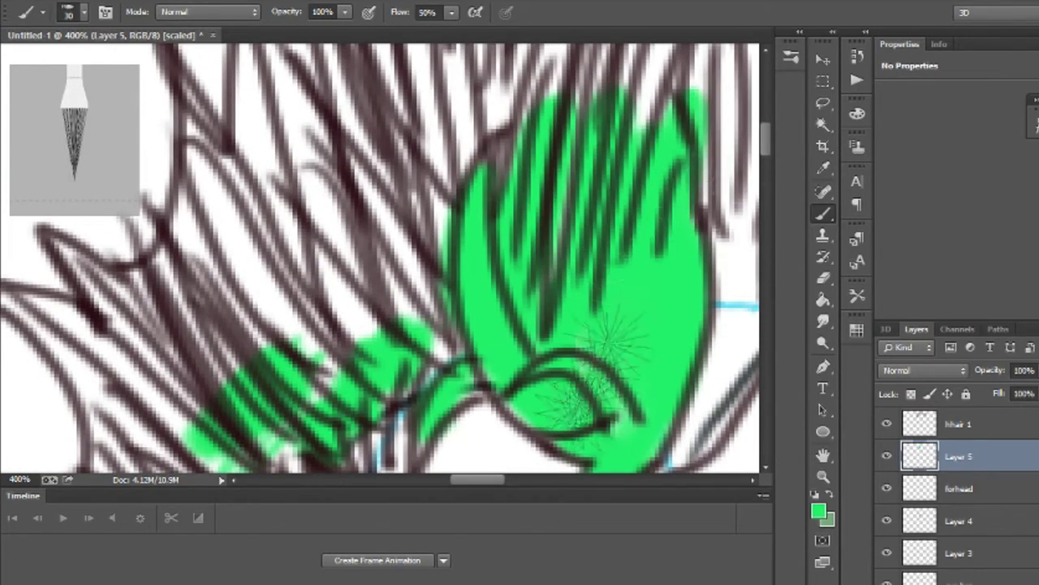
Step: Paint the left side of the hair green, from the upper strands down to the tufts above the ear
left_click_drag(478, 480, 459, 480)
mouse_move(445, 431)
left_mouse_down()
mouse_move(484, 244)
mouse_move(395, 244)
mouse_move(418, 232)
mouse_move(498, 94)
mouse_move(608, 232)
mouse_move(568, 150)
mouse_move(689, 216)
left_mouse_up()
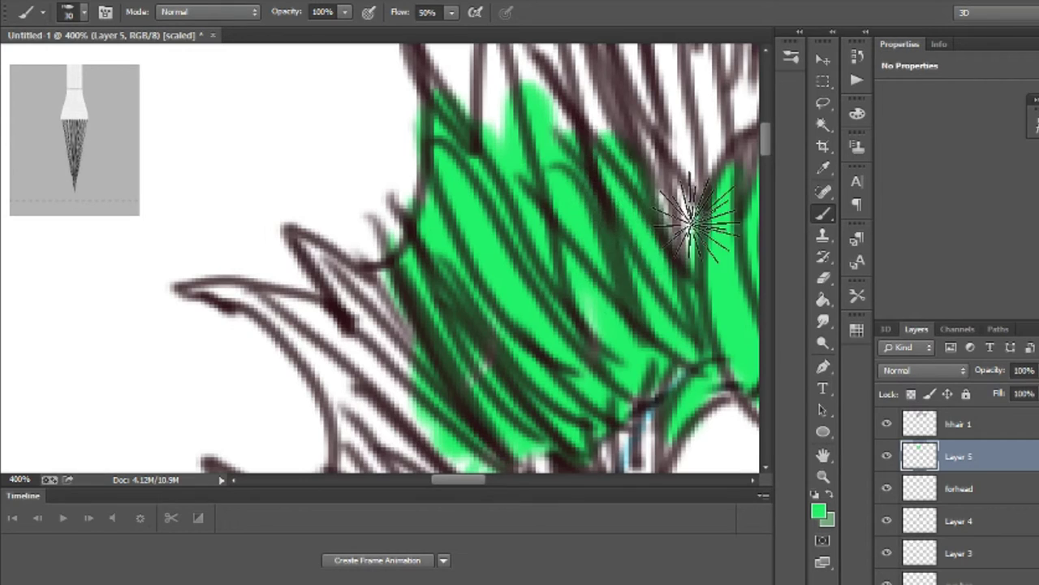
scroll(499, 225, "down", 5)
mouse_move(498, 225)
left_mouse_down()
mouse_move(278, 271)
mouse_move(436, 130)
mouse_move(572, 223)
mouse_move(536, 300)
mouse_move(467, 361)
mouse_move(390, 406)
mouse_move(414, 419)
mouse_move(317, 422)
mouse_move(443, 359)
left_mouse_up()
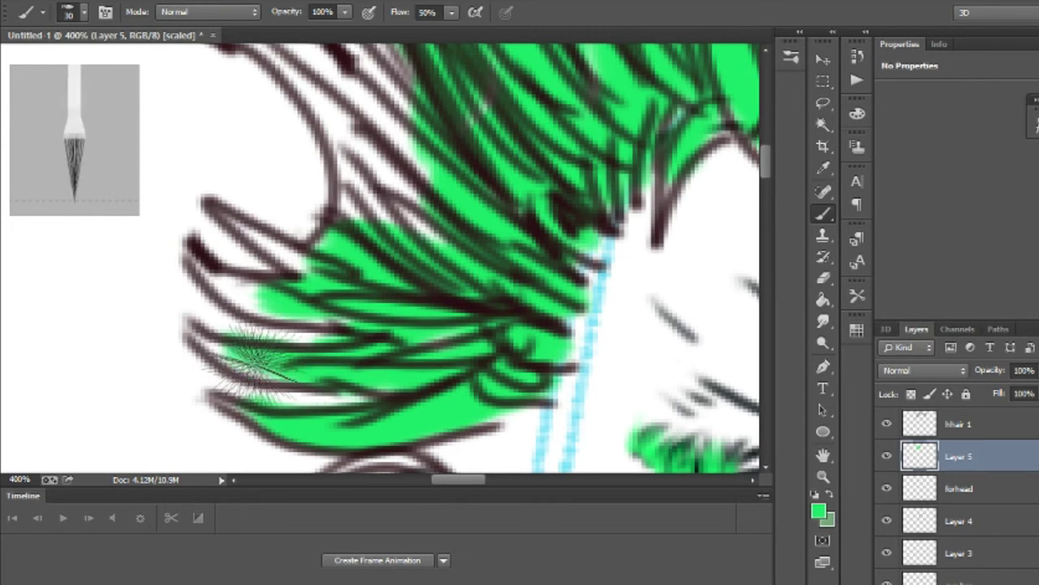
Step: Set the brush size to 14 and paint the pointed tips of the left-hand hair tufts green
left_click(68, 12)
left_click(503, 3)
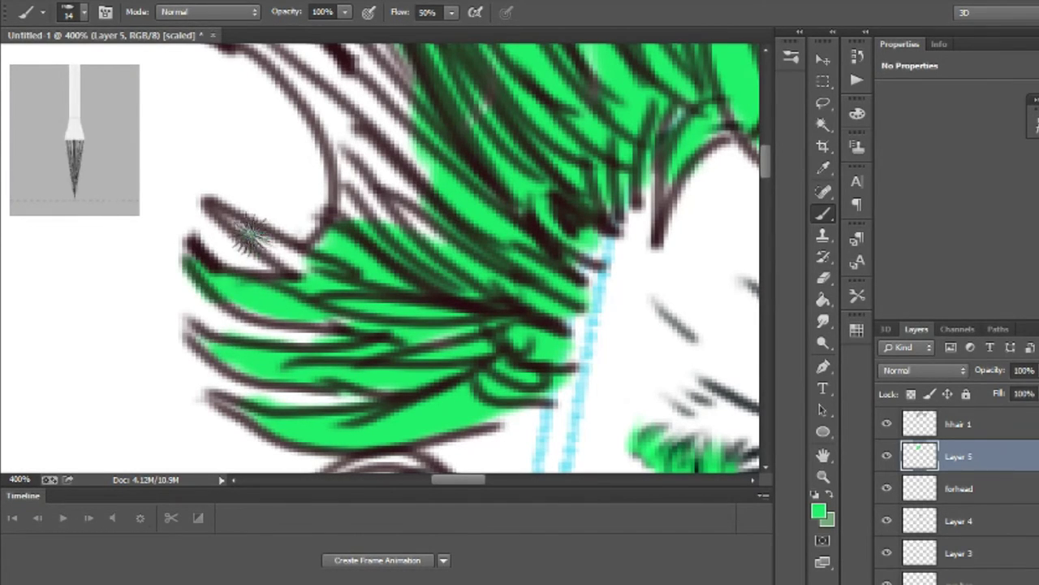
scroll(443, 239, "down", 3)
mouse_move(454, 308)
left_mouse_down()
mouse_move(503, 357)
mouse_move(469, 410)
left_mouse_up()
scroll(455, 325, "up", 6)
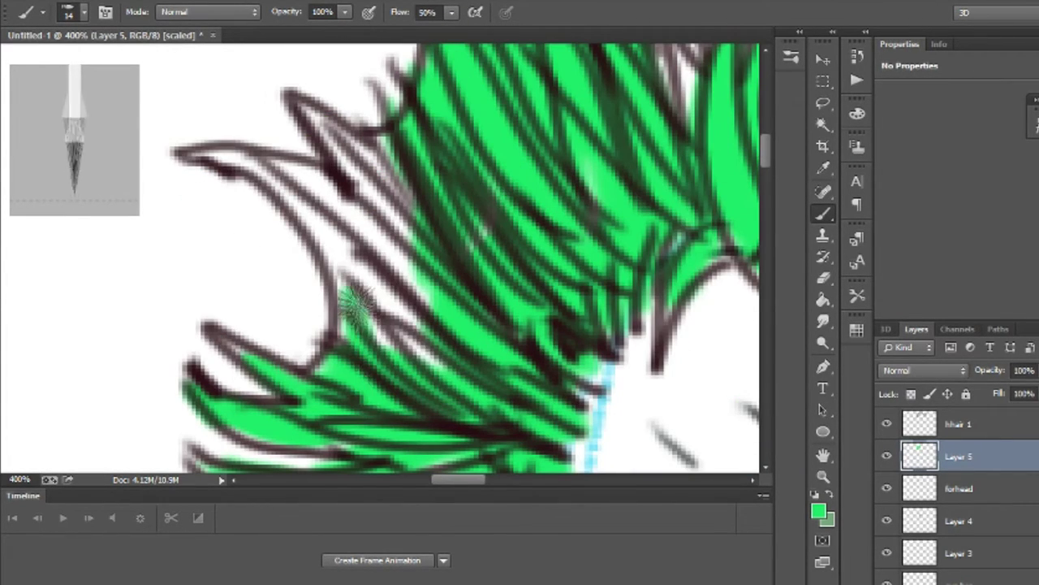
mouse_move(487, 213)
left_mouse_down()
mouse_move(358, 243)
mouse_move(325, 126)
mouse_move(389, 227)
mouse_move(350, 268)
mouse_move(308, 180)
left_mouse_up()
Step: Paint the upper-left spikes green, up to the pointed tips near the crown
left_click_drag(766, 151, 774, 134)
mouse_move(690, 301)
left_mouse_down()
mouse_move(684, 138)
mouse_move(570, 112)
mouse_move(588, 193)
left_mouse_up()
left_click_drag(767, 134, 769, 125)
mouse_move(520, 248)
left_mouse_down()
mouse_move(497, 150)
mouse_move(440, 112)
mouse_move(585, 166)
mouse_move(560, 138)
mouse_move(669, 195)
left_mouse_up()
left_click_drag(769, 126, 770, 121)
mouse_move(679, 260)
left_mouse_down()
mouse_move(704, 163)
mouse_move(703, 406)
left_mouse_up()
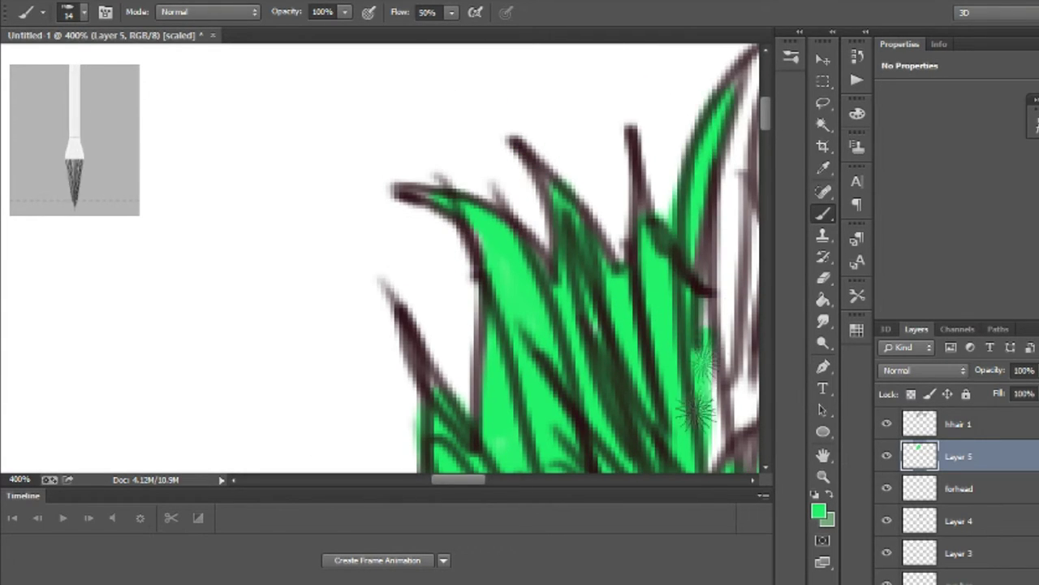
Step: Paint the spikes along the top of the hair green, continuing across the crown
mouse_move(467, 480)
left_mouse_down()
mouse_move(515, 492)
mouse_move(489, 485)
left_mouse_up()
mouse_move(464, 284)
left_mouse_down()
mouse_move(470, 398)
mouse_move(649, 357)
mouse_move(568, 243)
mouse_move(520, 211)
mouse_move(480, 299)
mouse_move(479, 82)
mouse_move(455, 225)
mouse_move(608, 251)
mouse_move(688, 61)
mouse_move(654, 248)
mouse_move(714, 162)
mouse_move(684, 267)
left_mouse_up()
left_click_drag(485, 481, 512, 484)
mouse_move(531, 237)
left_mouse_down()
mouse_move(364, 419)
mouse_move(398, 188)
left_mouse_up()
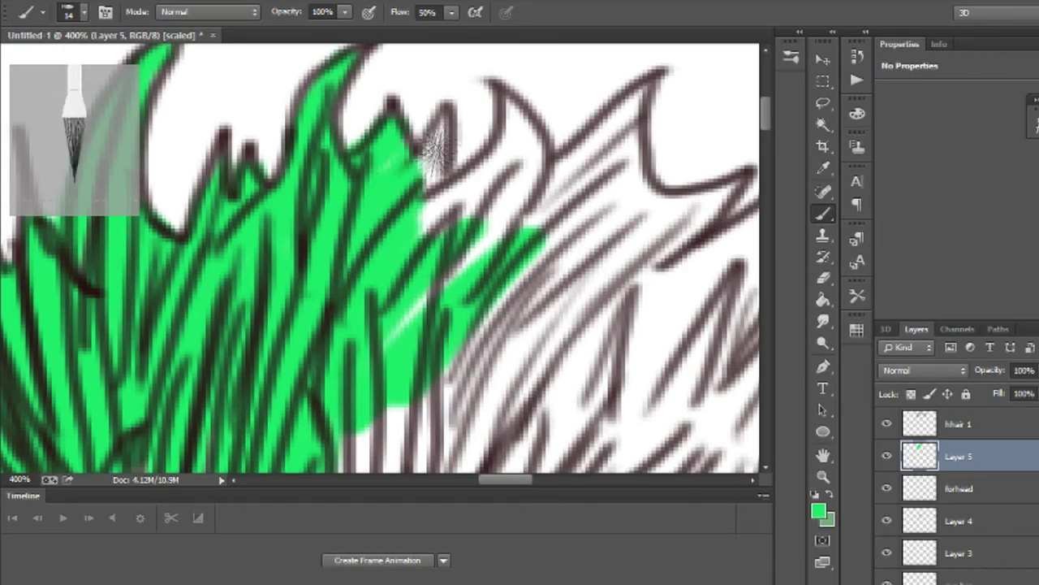
mouse_move(446, 134)
left_mouse_down()
mouse_move(476, 208)
mouse_move(504, 91)
mouse_move(593, 163)
mouse_move(632, 118)
mouse_move(402, 427)
left_mouse_up()
Step: Fill the strands between the crown and the forehead hairline green, including the spikes just right of the crown
left_click_drag(765, 113, 765, 147)
mouse_move(324, 341)
left_mouse_down()
mouse_move(382, 187)
mouse_move(390, 73)
mouse_move(548, 130)
mouse_move(642, 114)
mouse_move(766, 133)
left_mouse_up()
mouse_move(479, 195)
left_mouse_down()
mouse_move(382, 231)
mouse_move(459, 236)
mouse_move(560, 185)
mouse_move(730, 211)
mouse_move(743, 248)
left_mouse_up()
left_click_drag(505, 479, 524, 479)
left_click_drag(766, 132, 767, 112)
mouse_move(284, 390)
left_mouse_down()
mouse_move(405, 293)
mouse_move(413, 232)
mouse_move(313, 280)
mouse_move(380, 165)
left_mouse_up()
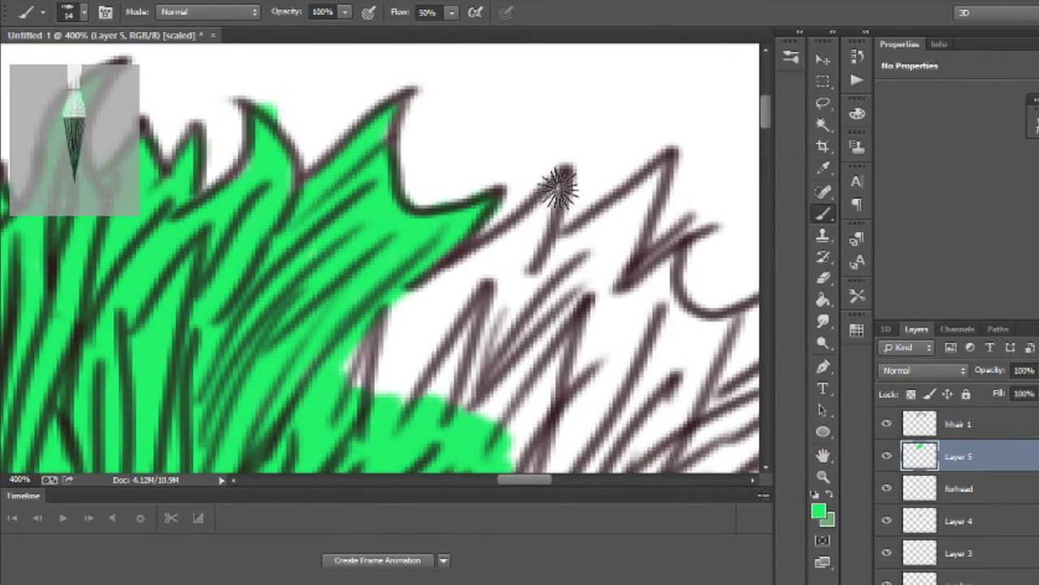
Step: Paint the right-hand strands green from the upper spikes down to the temple, including the large dark pointed tuft
mouse_move(559, 188)
left_mouse_down()
mouse_move(350, 406)
mouse_move(487, 390)
mouse_move(580, 244)
mouse_move(621, 213)
mouse_move(505, 397)
mouse_move(531, 422)
left_mouse_up()
left_click_drag(525, 479, 546, 479)
left_click_drag(766, 112, 765, 135)
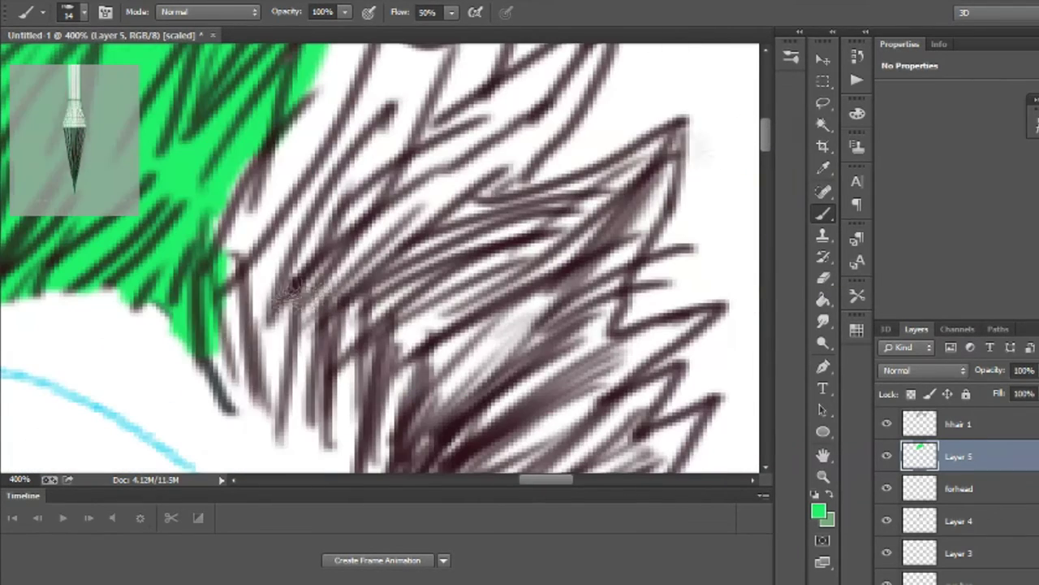
mouse_move(292, 290)
left_mouse_down()
mouse_move(276, 268)
mouse_move(389, 324)
mouse_move(260, 162)
mouse_move(406, 431)
mouse_move(488, 211)
mouse_move(680, 133)
mouse_move(520, 283)
mouse_move(615, 223)
mouse_move(646, 232)
mouse_move(467, 357)
mouse_move(536, 134)
left_mouse_up()
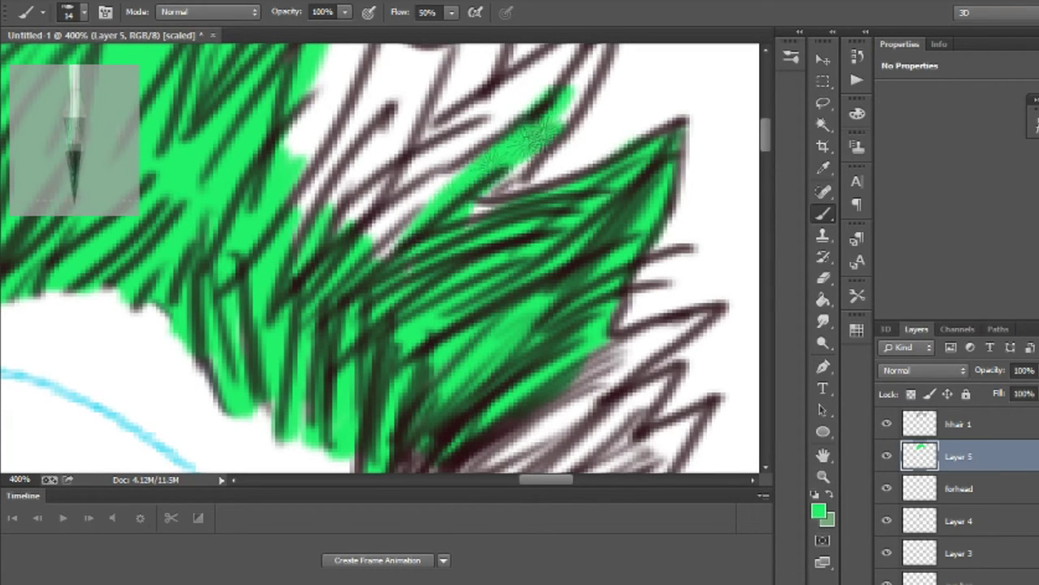
left_click_drag(515, 97, 358, 260)
Step: Fill the remaining white gaps in the upper-right spikes and paint the tufts above the right-hand ear green
scroll(609, 113, "up", 2)
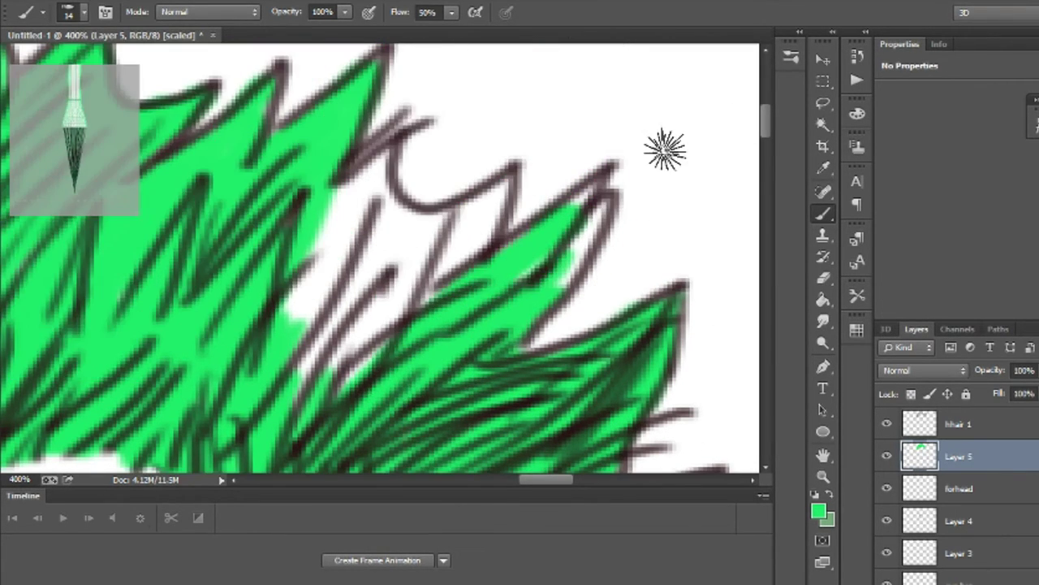
mouse_move(567, 243)
left_mouse_down()
mouse_move(584, 218)
mouse_move(474, 233)
mouse_move(365, 350)
mouse_move(370, 186)
left_mouse_up()
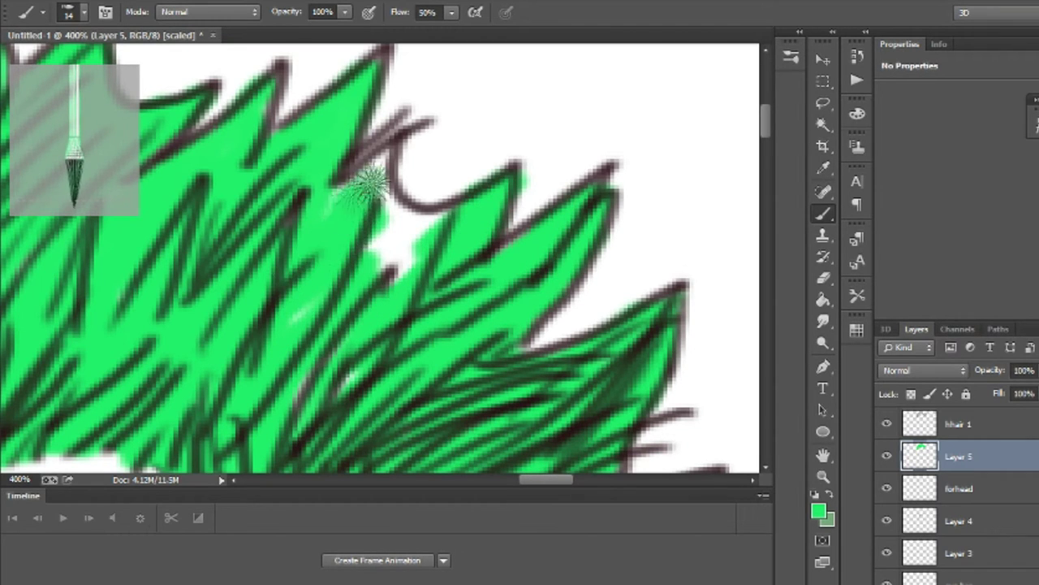
left_click_drag(374, 286, 380, 233)
left_click_drag(766, 125, 767, 155)
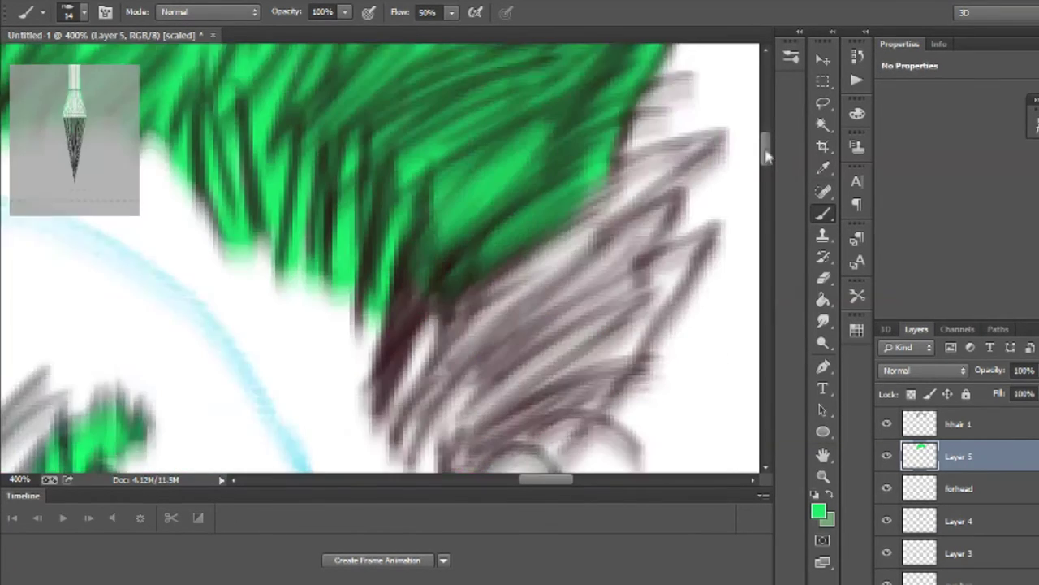
mouse_move(540, 241)
left_mouse_down()
mouse_move(487, 251)
mouse_move(382, 349)
mouse_move(455, 418)
mouse_move(568, 390)
mouse_move(696, 236)
mouse_move(536, 357)
mouse_move(520, 244)
mouse_move(666, 154)
mouse_move(608, 242)
left_mouse_up()
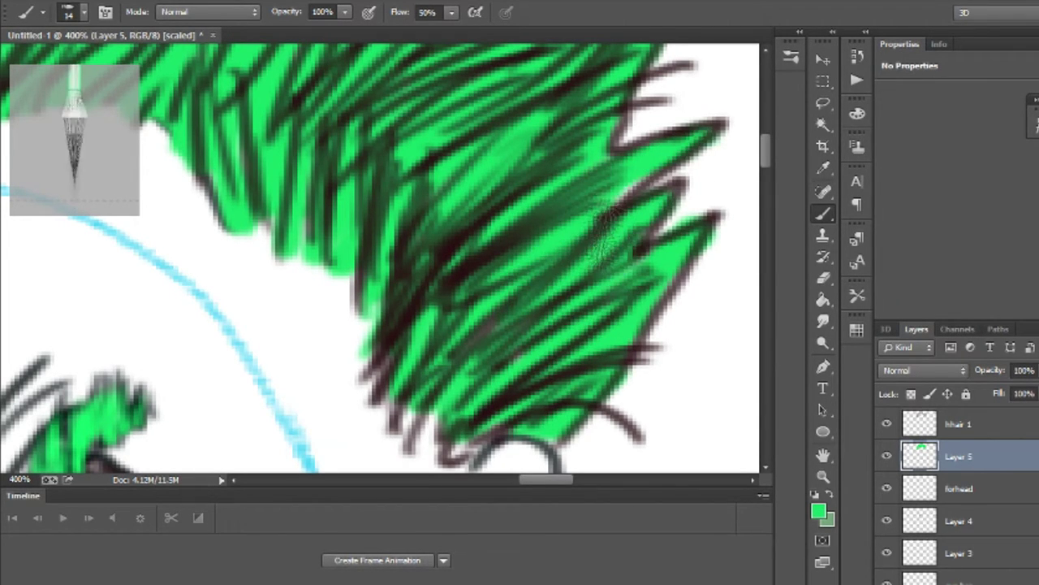
scroll(666, 211, "up", 3)
Step: Identify the face line-art layer by toggling its visibility, select Layer 2 and set the foreground colour to black
left_click(824, 476)
left_click(471, 11)
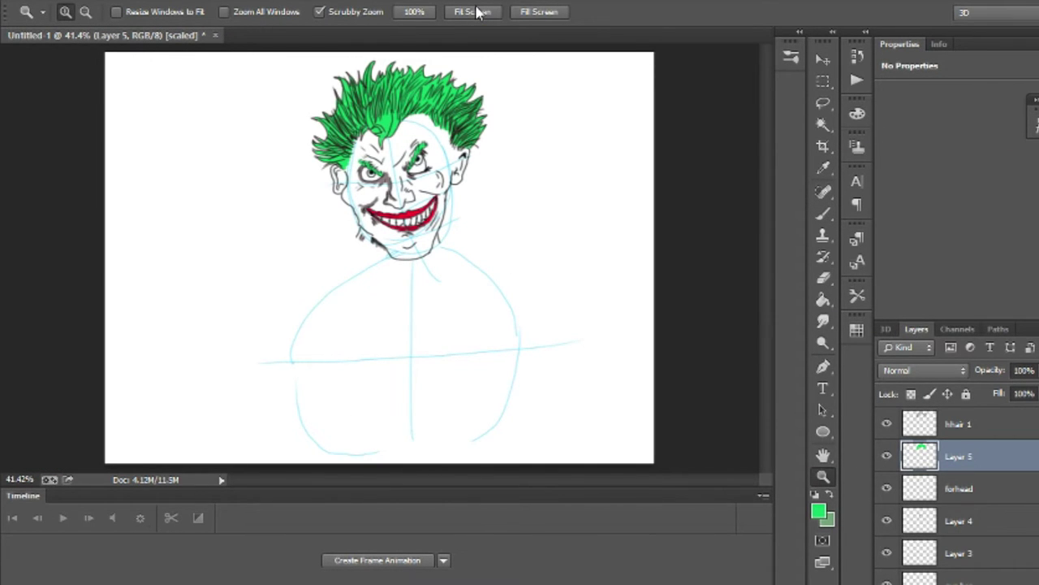
scroll(891, 509, "down", 1)
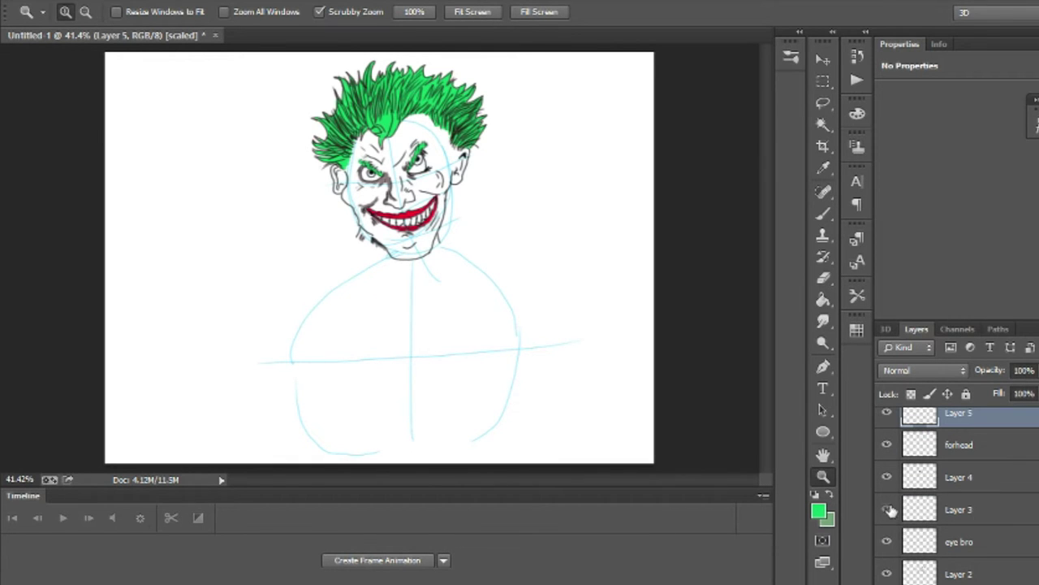
scroll(890, 536, "down", 1)
left_click(887, 540)
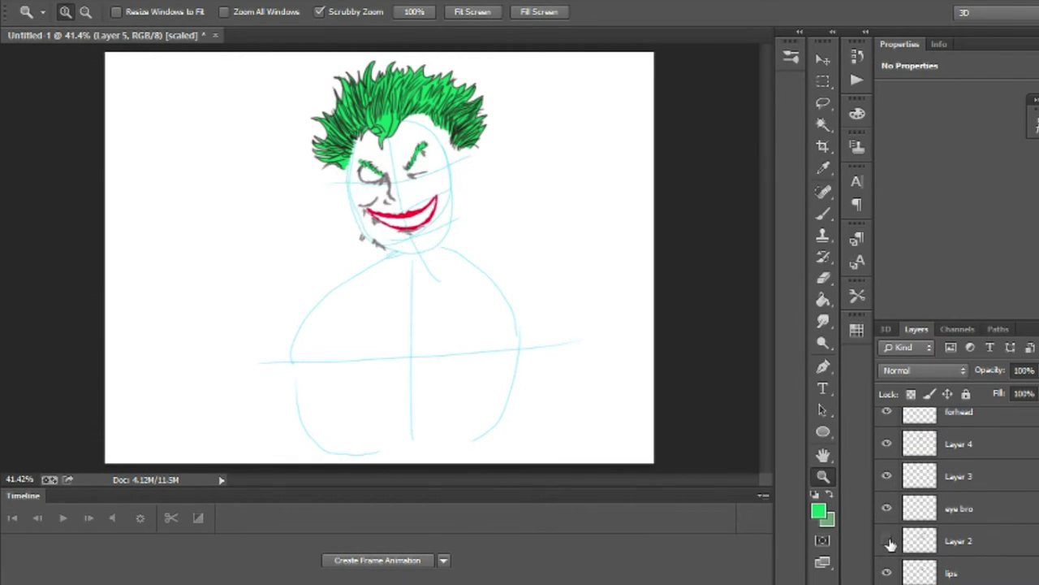
left_click(888, 541)
left_click(942, 542)
left_click(819, 511)
left_click(526, 336)
left_click(696, 121)
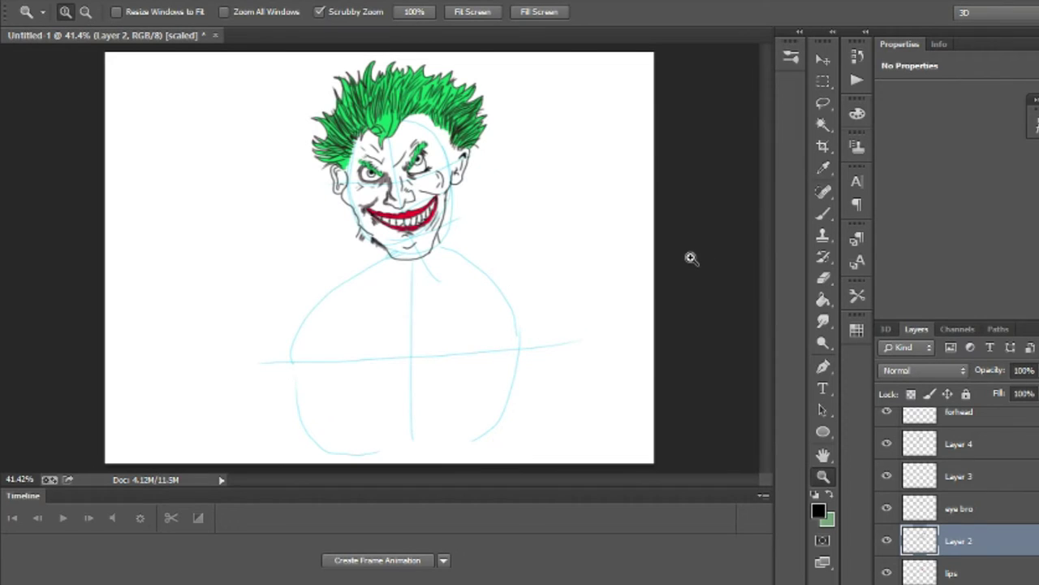
Step: Set the brush size to 3 and draw short wrinkle lines on the forehead above the right-hand eyebrow
left_click(823, 213)
left_click(83, 11)
left_click(152, 44)
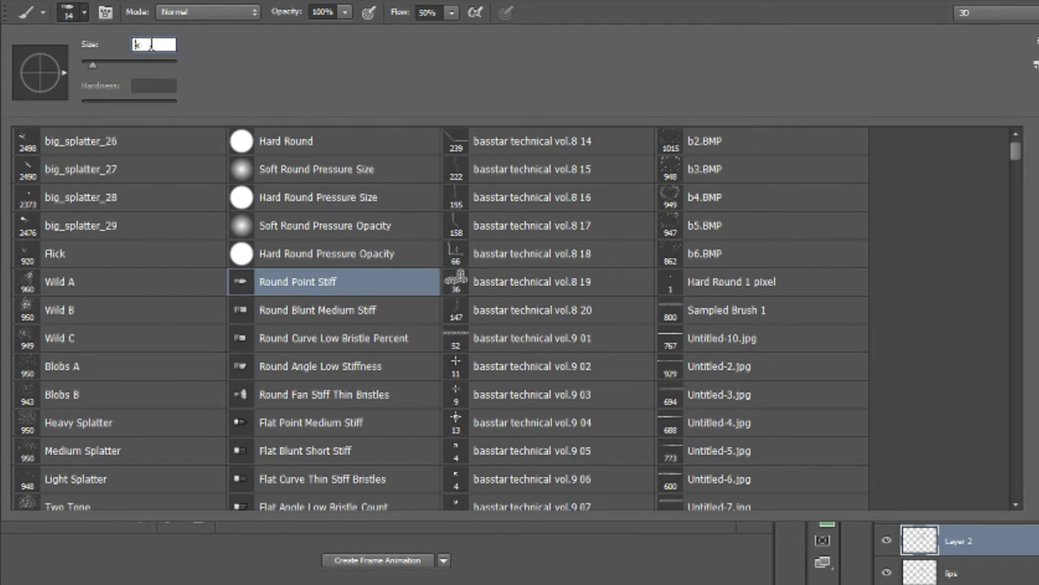
key("Return")
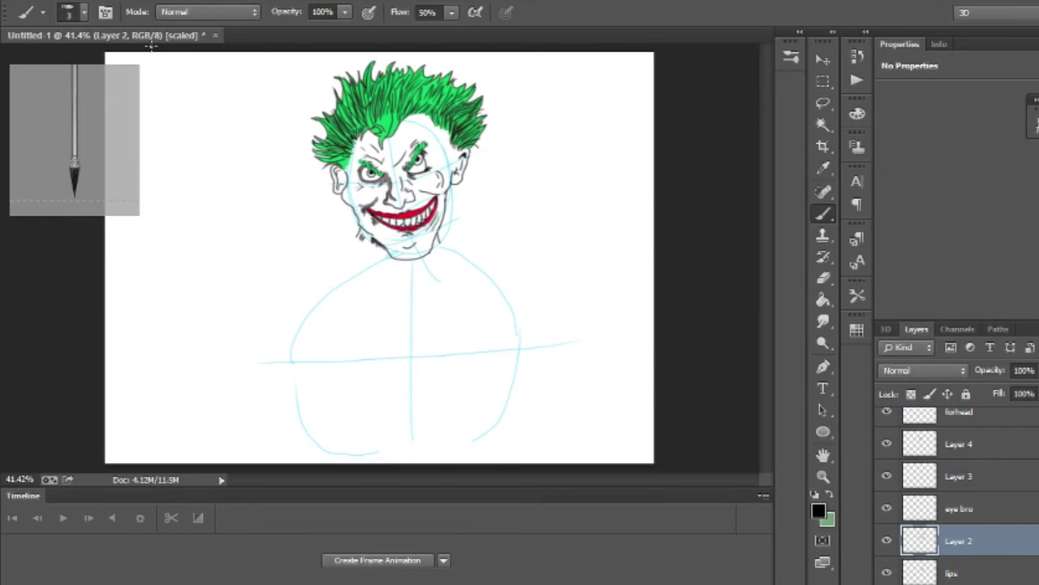
left_click(823, 477)
left_click(435, 123)
left_click(435, 123)
left_click(435, 123)
left_click(435, 122)
left_click(435, 123)
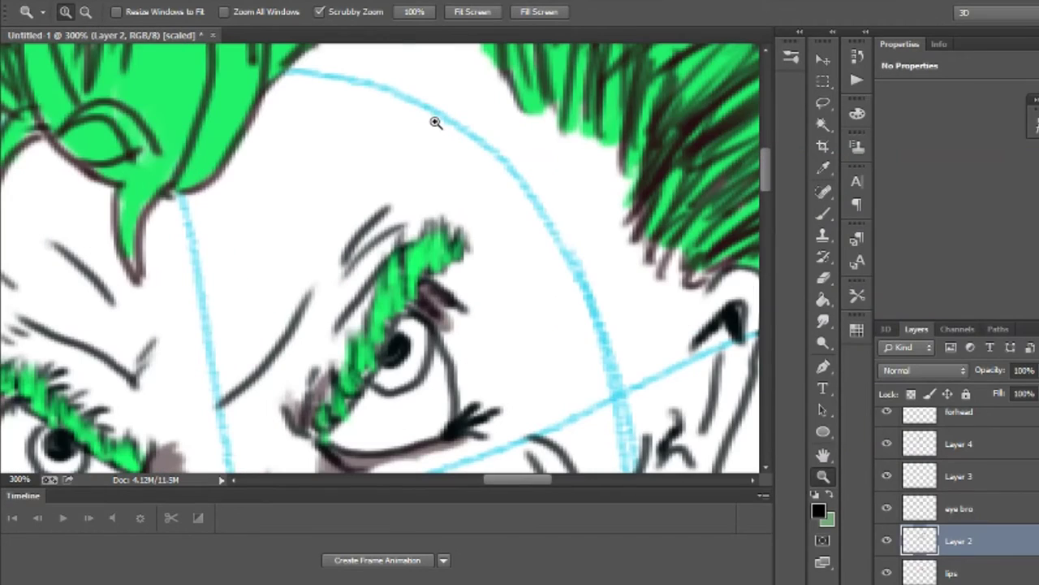
left_click(822, 212)
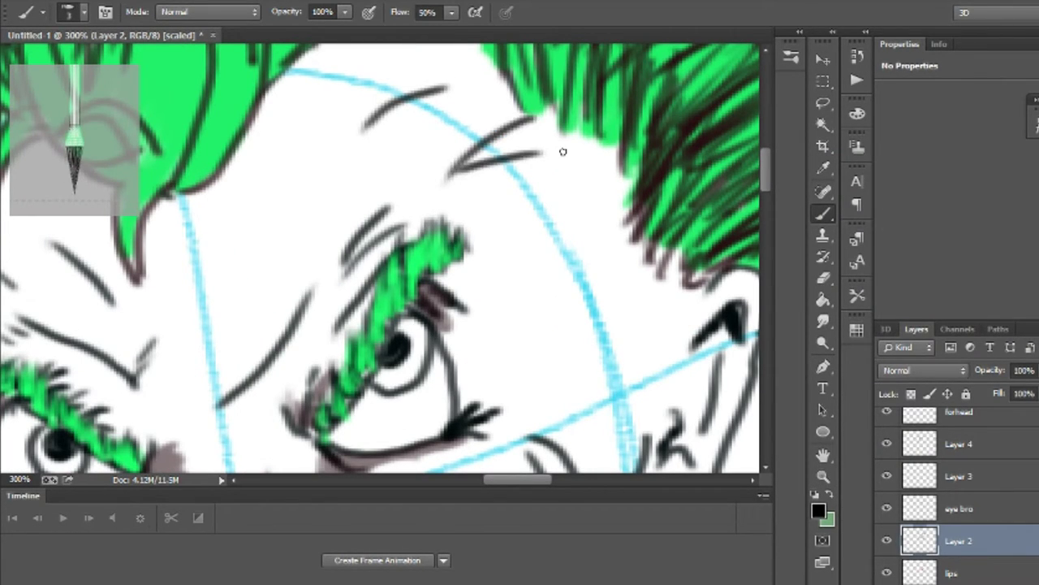
Step: Draw the outlines of a bow tie's left lobe and centre knot directly beneath the chin
scroll(772, 168, "down", 3)
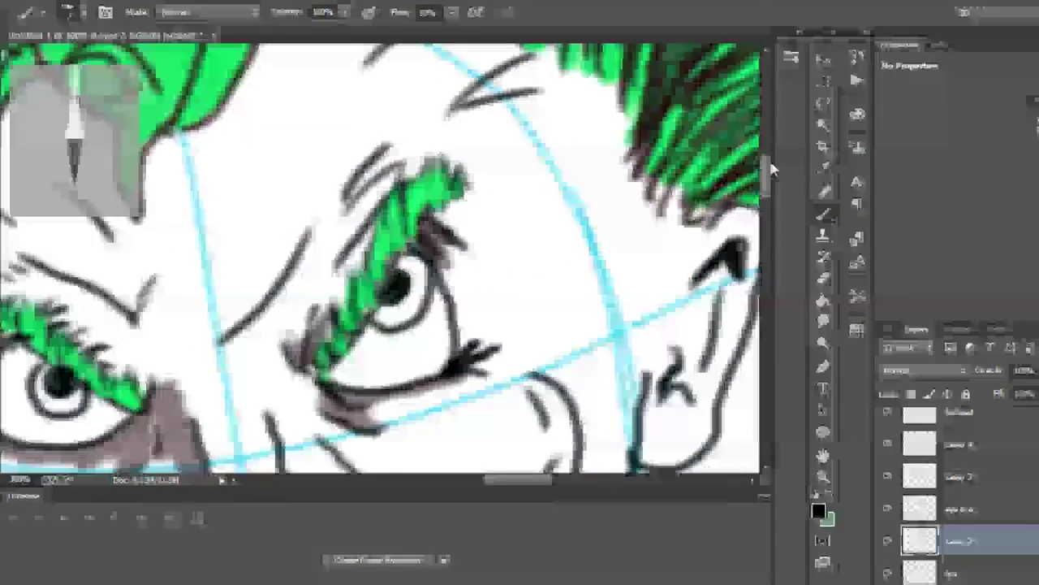
mouse_move(770, 163)
left_mouse_down()
mouse_move(771, 177)
mouse_move(780, 166)
left_mouse_up()
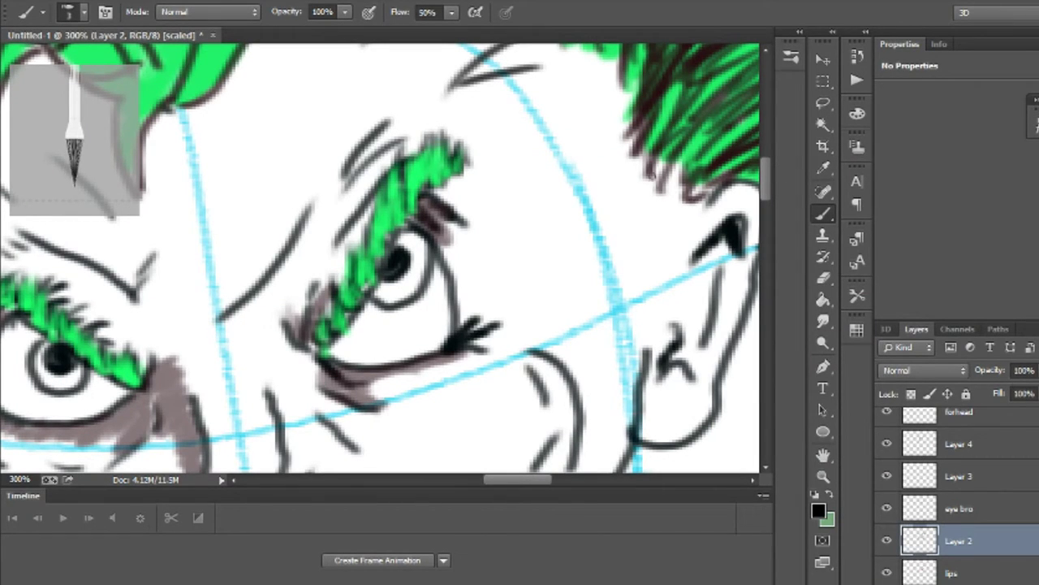
left_click_drag(769, 183, 764, 259)
left_click_drag(520, 488, 509, 487)
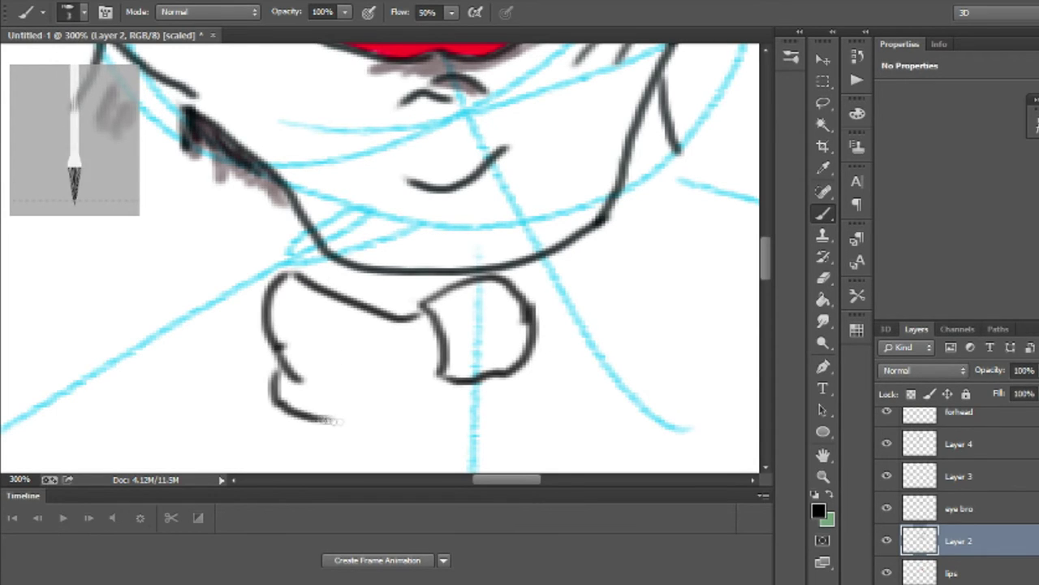
left_click_drag(329, 420, 443, 375)
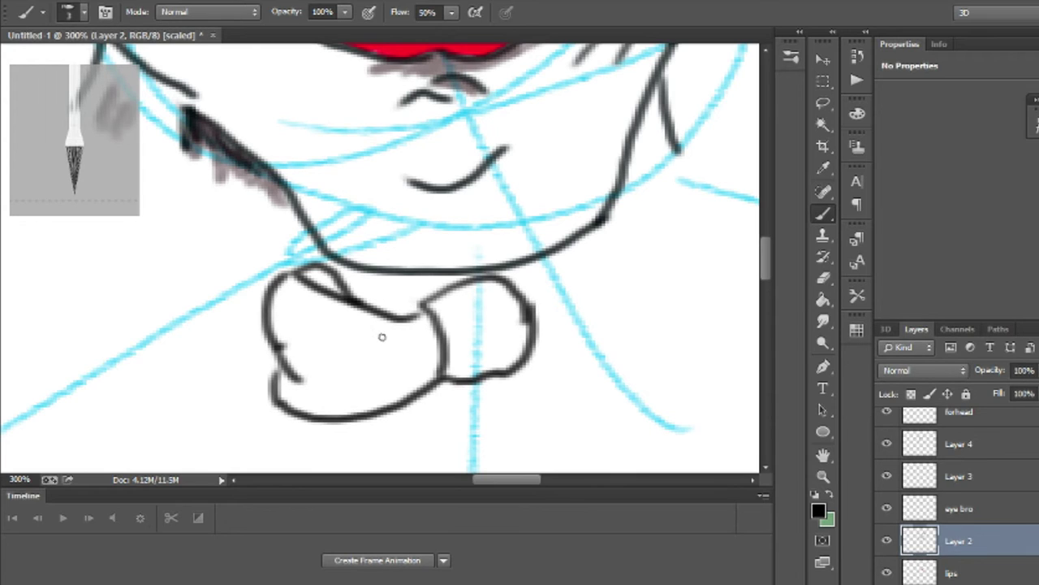
Step: Add oval polka dots and a fold line inside the bow tie's left lobe
left_click_drag(381, 328, 384, 327)
mouse_move(318, 296)
left_mouse_down()
mouse_move(296, 318)
mouse_move(317, 297)
left_mouse_up()
left_click_drag(302, 336, 312, 365)
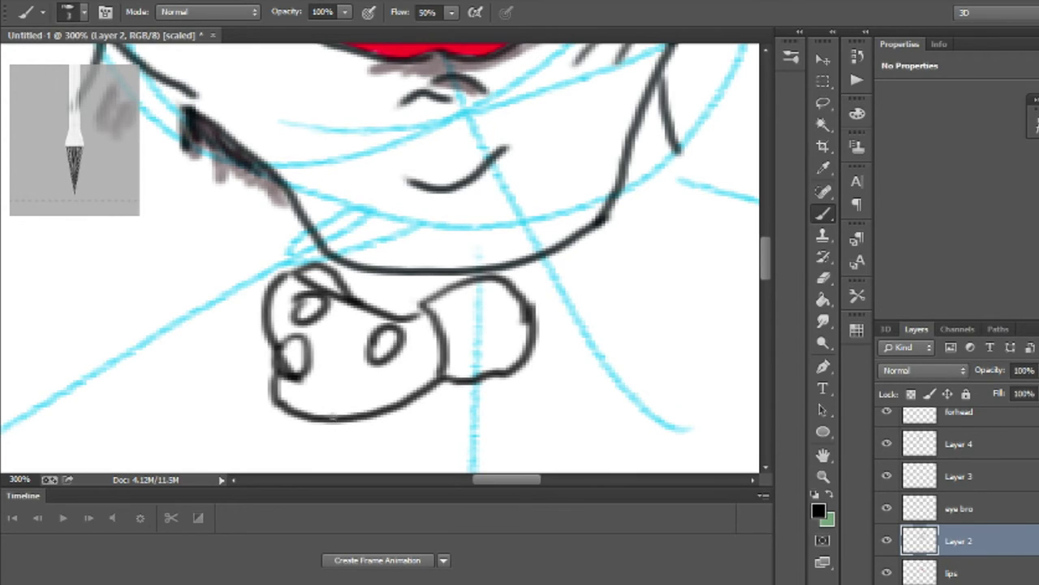
left_click_drag(321, 413, 354, 418)
left_click_drag(312, 382, 370, 362)
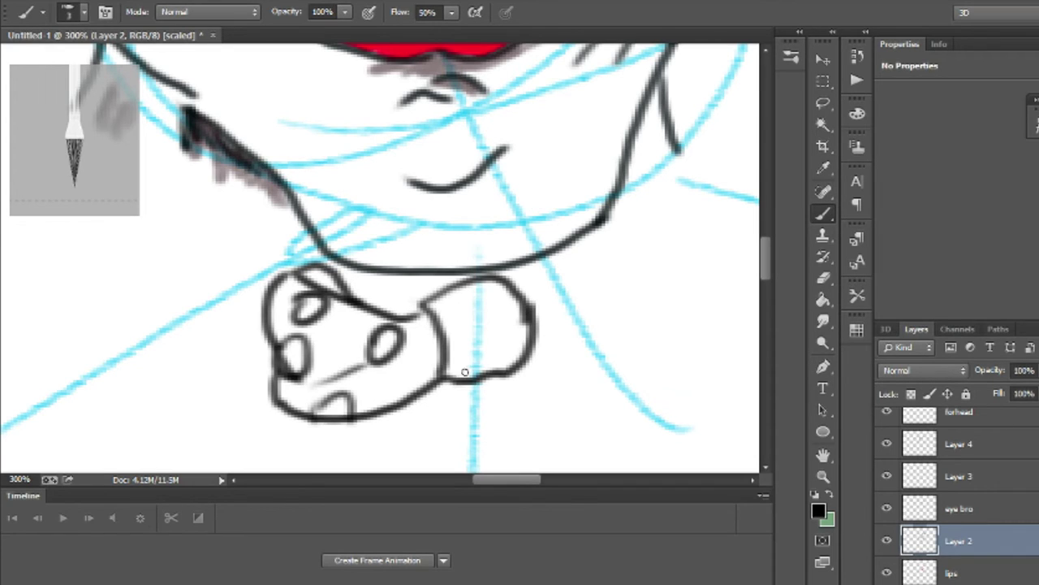
Step: Draw an oval dot and several dark crease lines on the bow tie's centre knot
mouse_move(458, 289)
left_mouse_down()
mouse_move(444, 307)
mouse_move(460, 287)
left_mouse_up()
left_click_drag(447, 332, 496, 283)
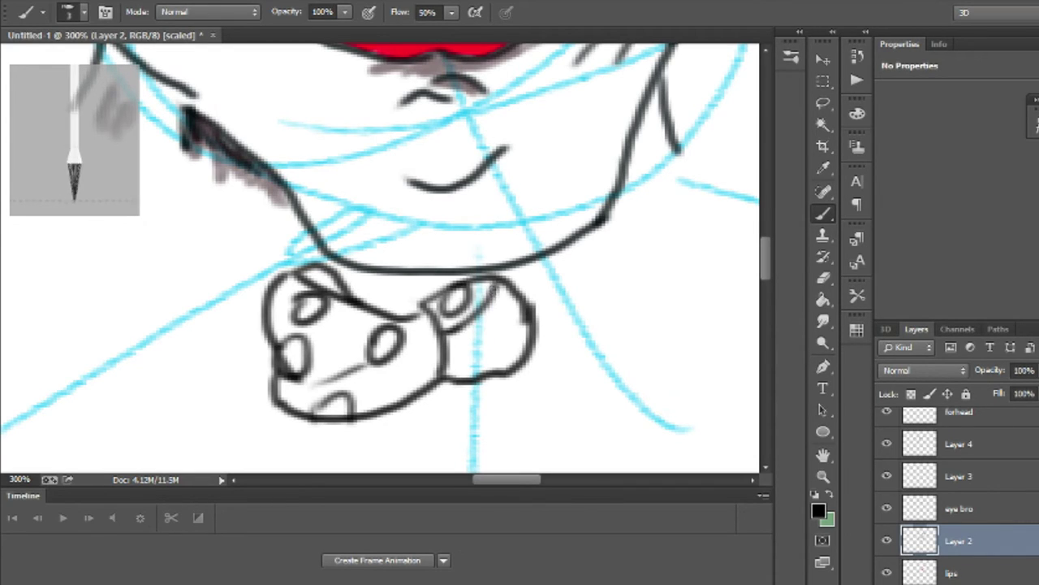
left_click_drag(455, 328, 507, 296)
mouse_move(487, 333)
left_mouse_down()
mouse_move(499, 307)
mouse_move(513, 309)
mouse_move(519, 345)
left_mouse_up()
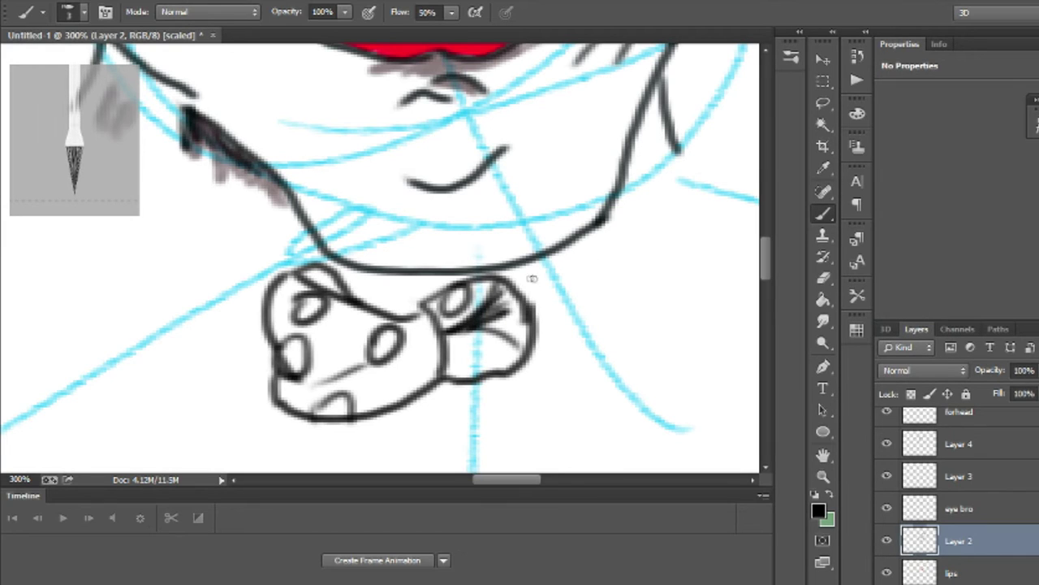
Step: Outline the bow tie's right lobe and add oval polka dots and short creases beside the knot
mouse_move(516, 276)
left_mouse_down()
mouse_move(575, 286)
mouse_move(667, 260)
mouse_move(653, 248)
mouse_move(630, 381)
mouse_move(528, 370)
left_mouse_up()
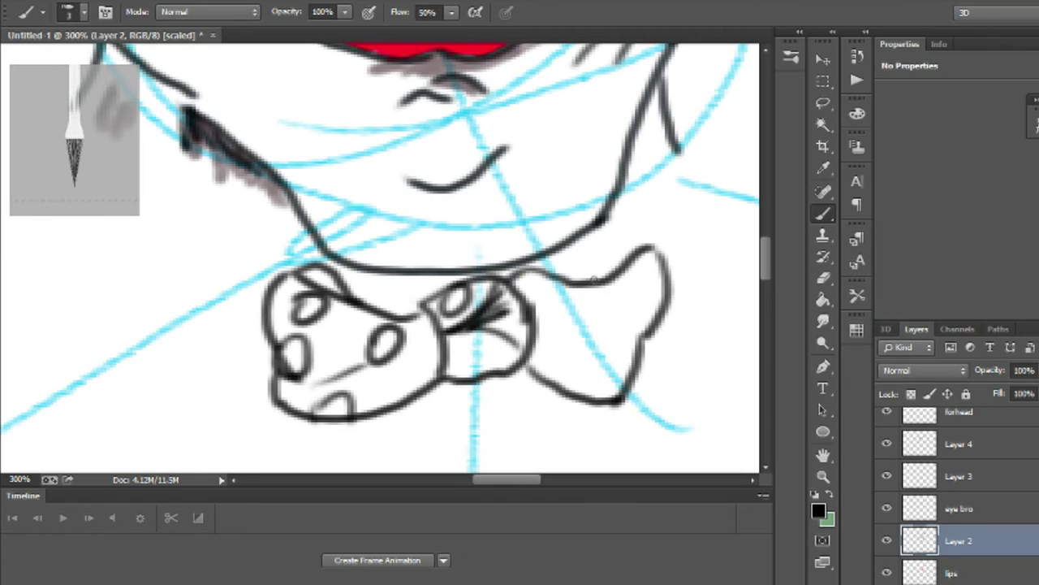
left_click_drag(607, 286, 610, 283)
left_click_drag(552, 313, 549, 315)
left_click_drag(568, 369, 547, 380)
left_click_drag(636, 327, 639, 333)
mouse_move(537, 315)
left_mouse_down()
mouse_move(566, 312)
mouse_move(565, 325)
left_mouse_up()
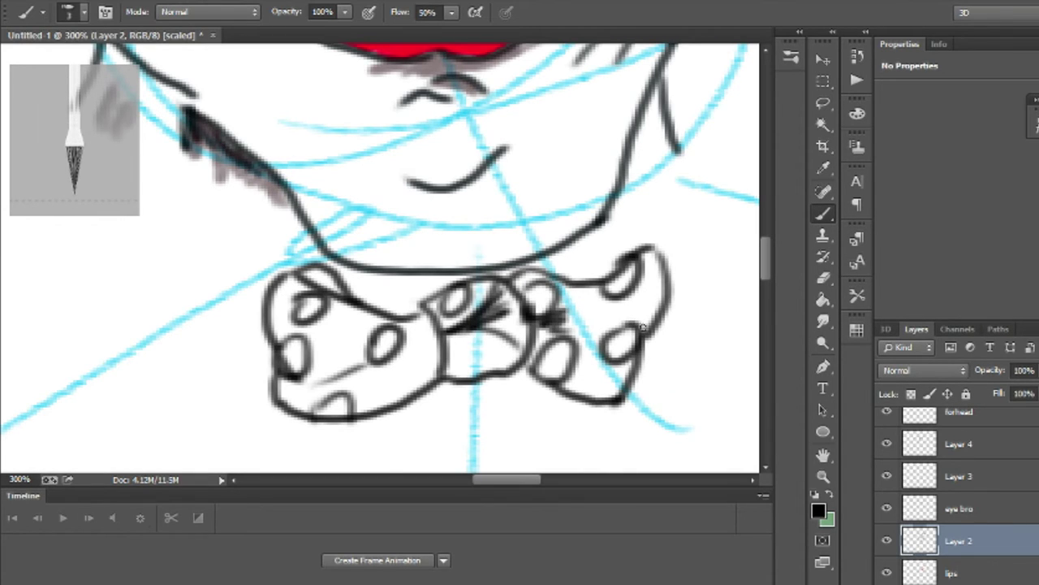
Step: Draw the pointed right-hand shirt collar from the jaw down to a tip below the bow tie
left_click_drag(632, 372, 667, 432)
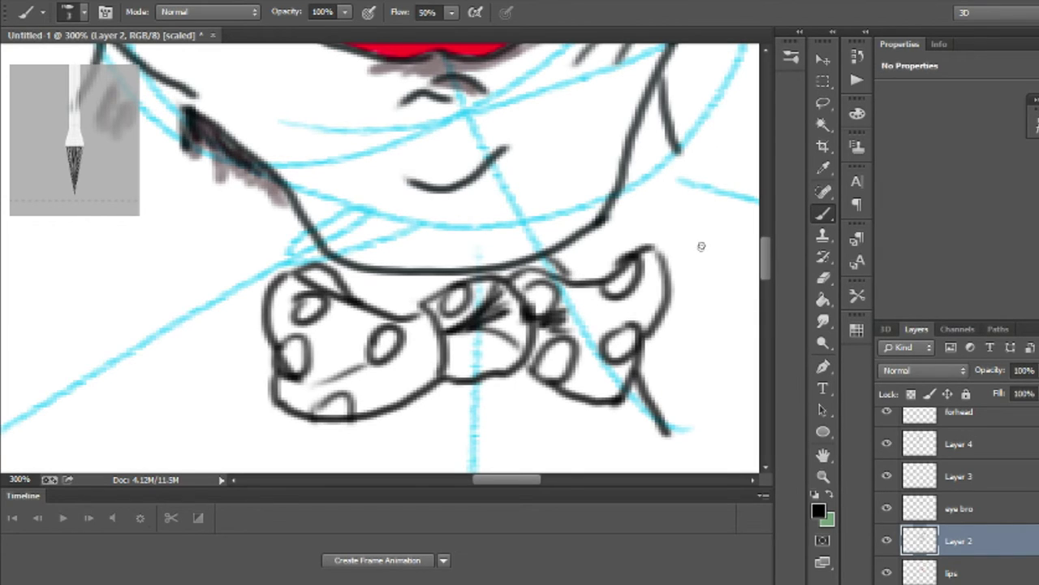
left_click_drag(679, 148, 616, 261)
mouse_move(674, 69)
left_mouse_down()
mouse_move(721, 243)
mouse_move(666, 431)
left_mouse_up()
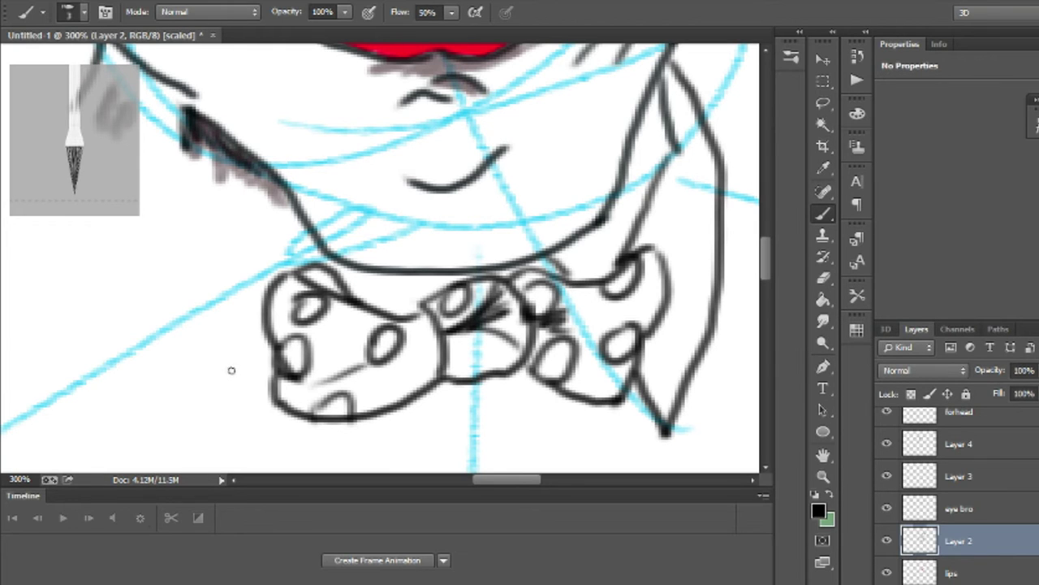
Step: Draw the pointed left-hand shirt collar beside the bow tie and add short crease lines on the neck
left_click_drag(232, 370, 267, 311)
scroll(502, 351, "left", 5)
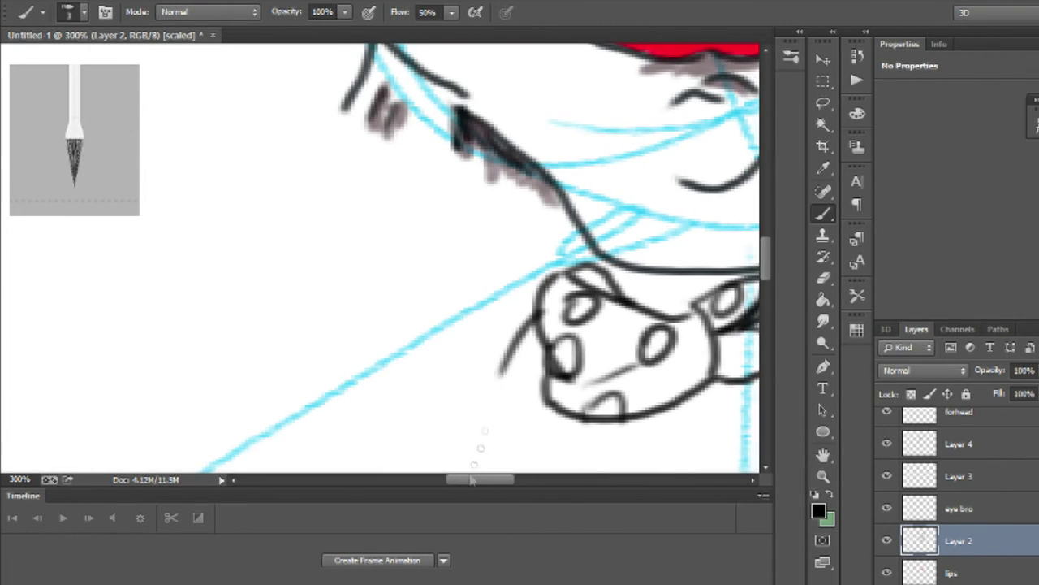
left_click_drag(347, 123, 544, 309)
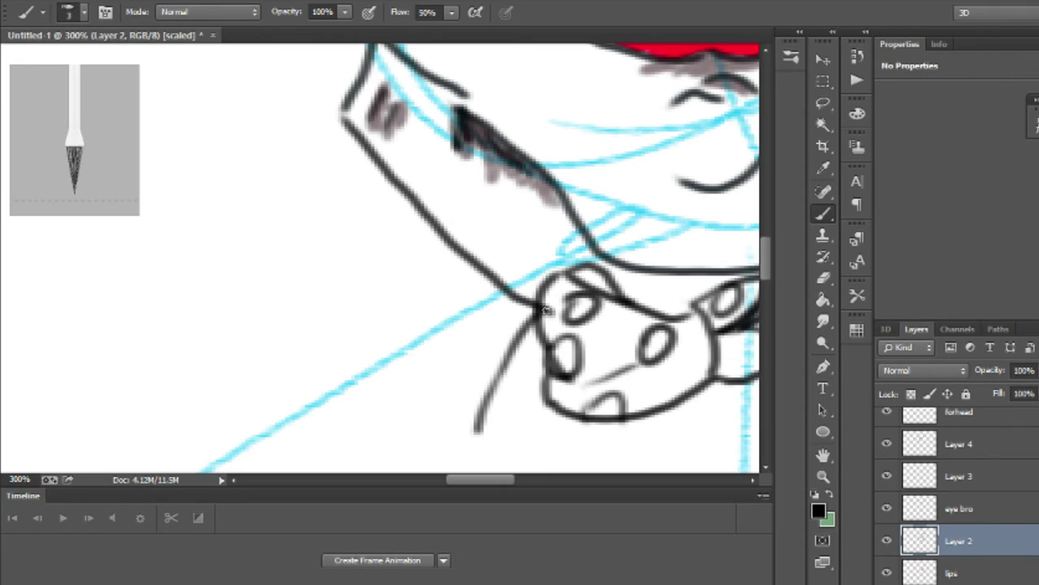
mouse_move(338, 119)
left_mouse_down()
mouse_move(336, 215)
mouse_move(473, 425)
left_mouse_up()
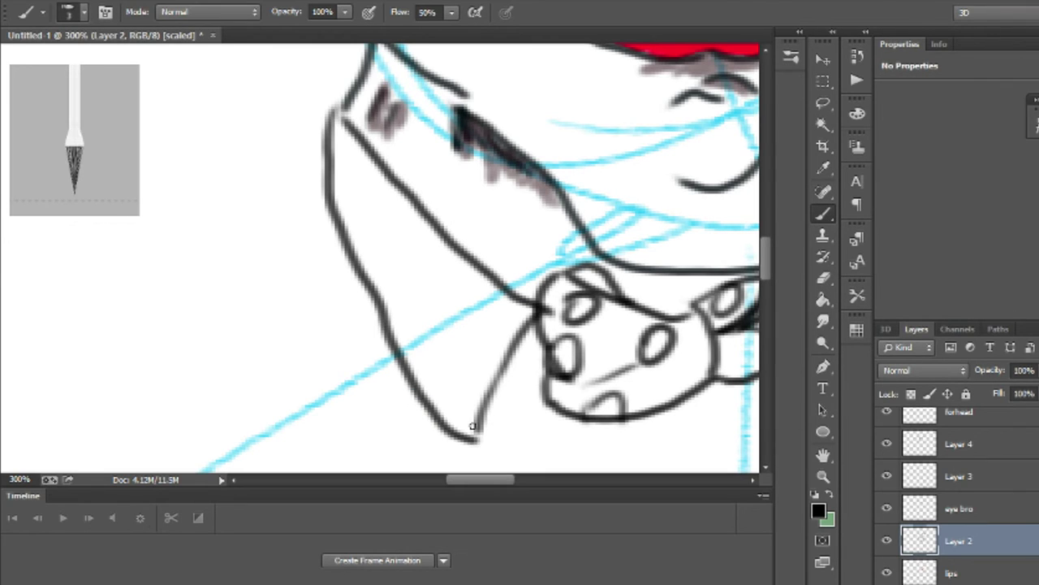
left_click_drag(529, 307, 476, 428)
mouse_move(424, 147)
left_mouse_down()
mouse_move(423, 213)
mouse_move(414, 175)
left_mouse_up()
mouse_move(767, 258)
left_mouse_down()
mouse_move(780, 229)
mouse_move(771, 249)
left_mouse_up()
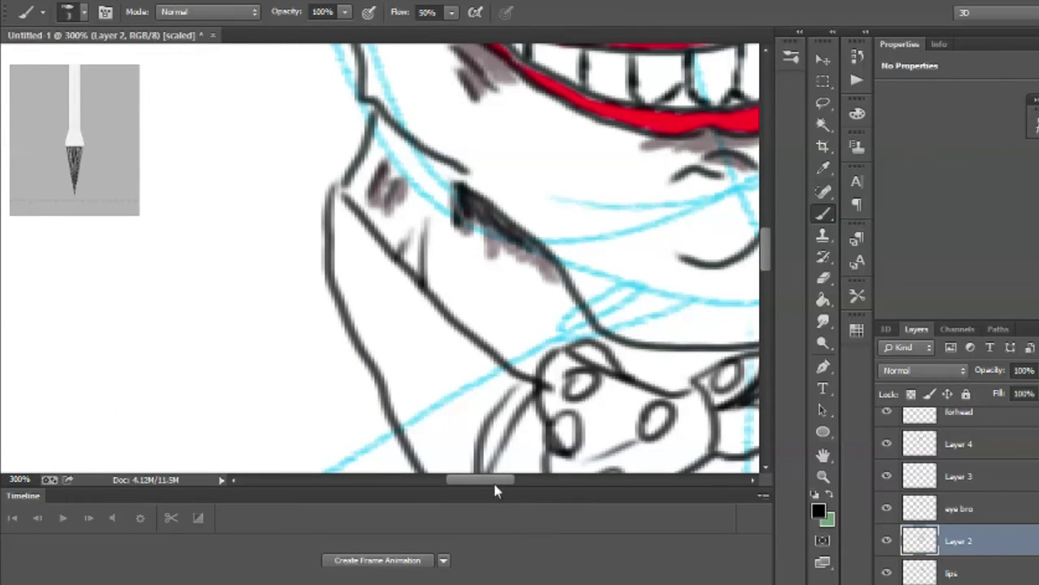
Step: Outline the left-hand jacket collar from the jaw out to a corner and back, plus the edge running down from the shirt collar
left_click_drag(496, 484, 478, 482)
left_click_drag(767, 260, 766, 247)
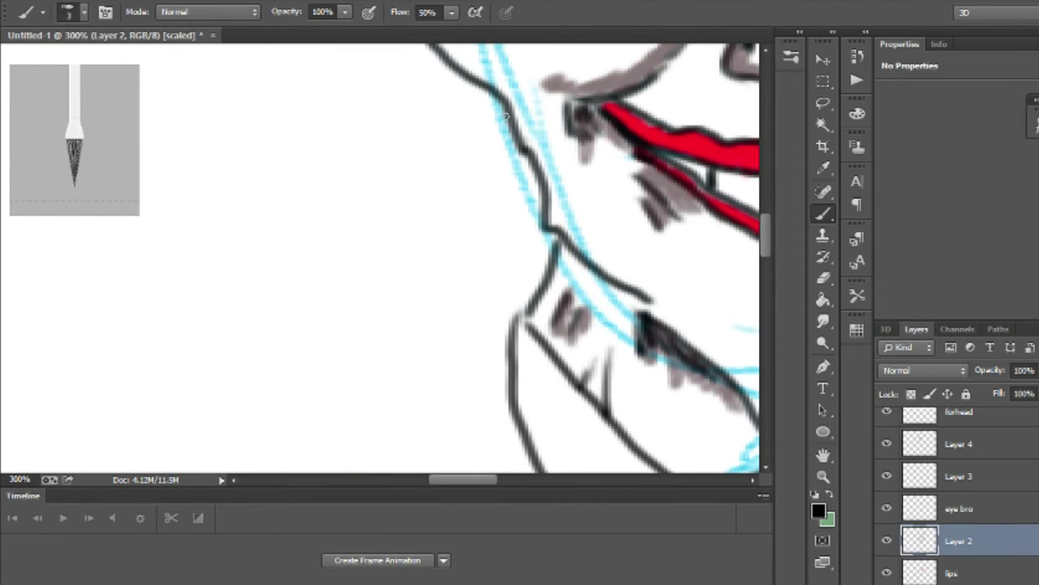
mouse_move(504, 112)
left_mouse_down()
mouse_move(475, 115)
mouse_move(394, 220)
mouse_move(276, 453)
left_mouse_up()
left_click_drag(771, 228, 766, 251)
left_click_drag(277, 209, 393, 284)
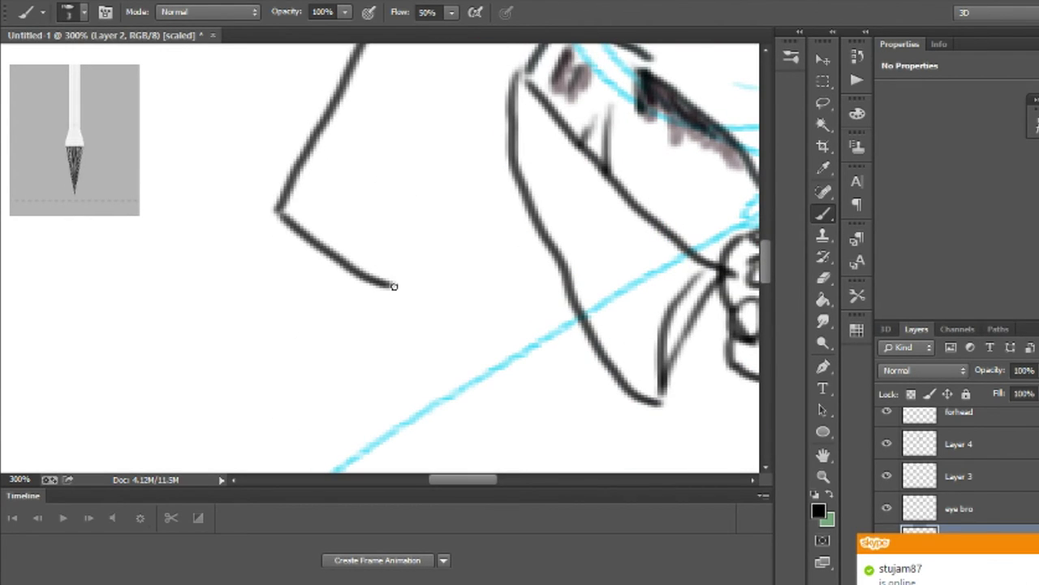
mouse_move(556, 251)
left_mouse_down()
mouse_move(487, 267)
mouse_move(337, 365)
left_mouse_up()
left_click_drag(387, 278, 435, 297)
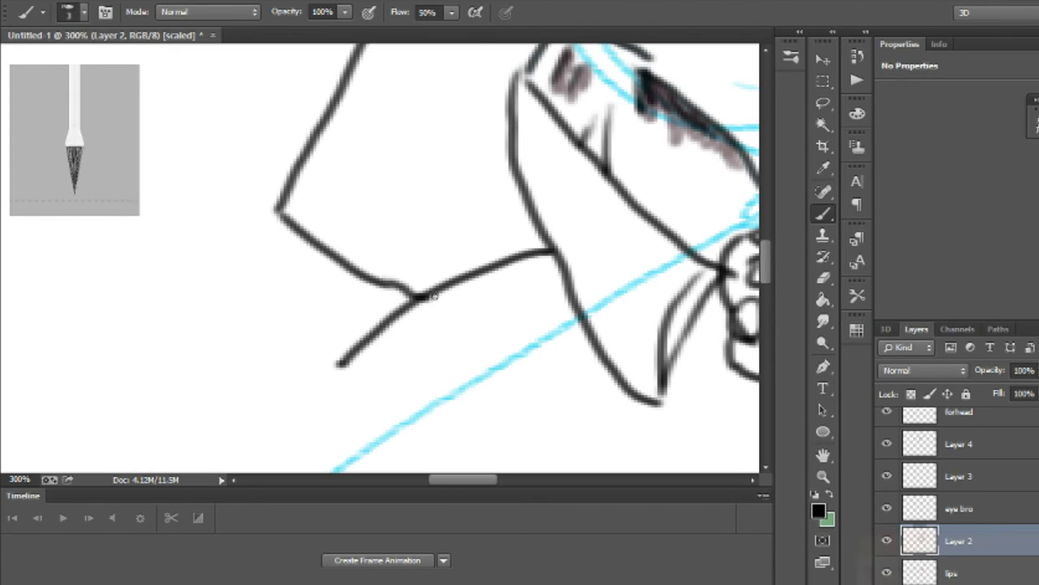
Step: Fill the left-hand jacket collar with roughly parallel cross lines from its outer edge to the jaw and shirt collar
left_click_drag(771, 266, 773, 231)
left_click_drag(463, 167, 534, 224)
left_click_drag(436, 195, 553, 260)
left_click_drag(406, 243, 548, 307)
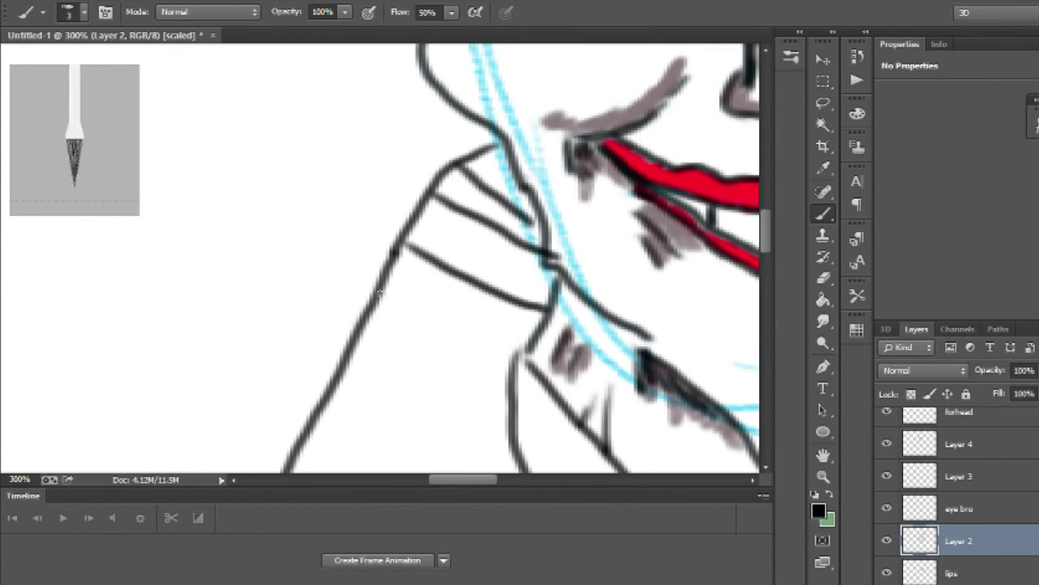
left_click_drag(387, 295, 530, 341)
left_click_drag(343, 365, 539, 397)
mouse_move(323, 414)
left_mouse_down()
mouse_move(492, 443)
mouse_move(537, 440)
left_mouse_up()
scroll(538, 441, "down", 5)
left_click_drag(292, 208, 537, 223)
left_click_drag(317, 239, 555, 237)
left_click_drag(390, 286, 552, 264)
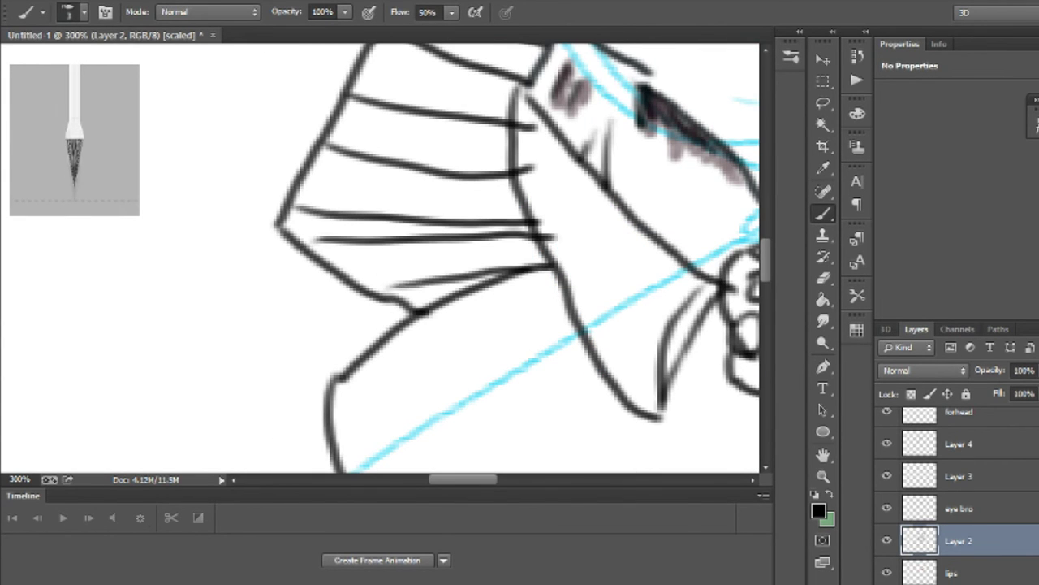
Step: Outline the right-hand jacket collar from the jaw down beside the shirt collar, closing it with a short lower edge
left_click_drag(766, 259, 768, 229)
left_click_drag(476, 481, 560, 477)
scroll(775, 235, "down", 3)
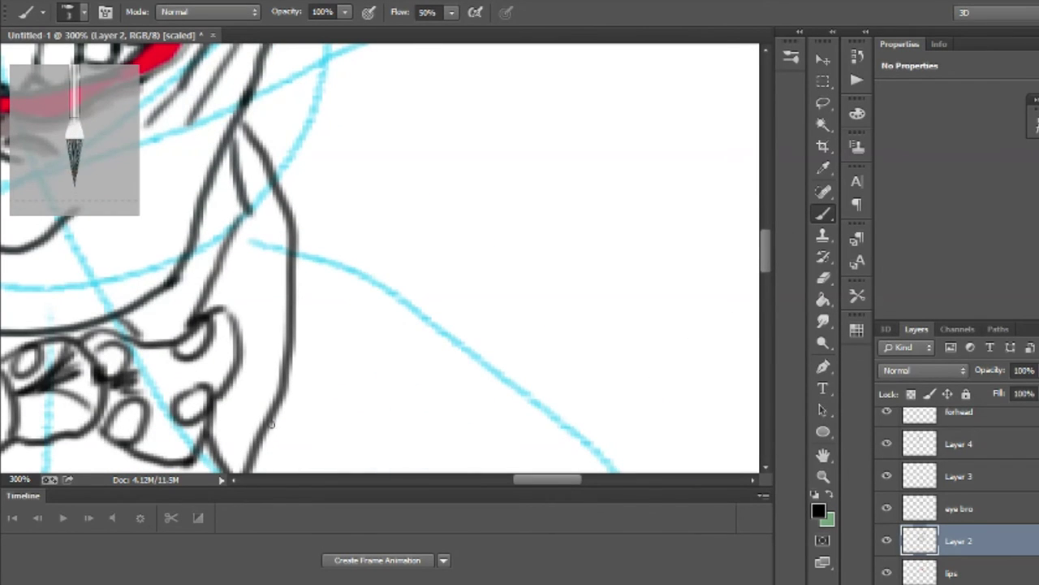
left_click_drag(272, 423, 322, 464)
scroll(662, 302, "down", 3)
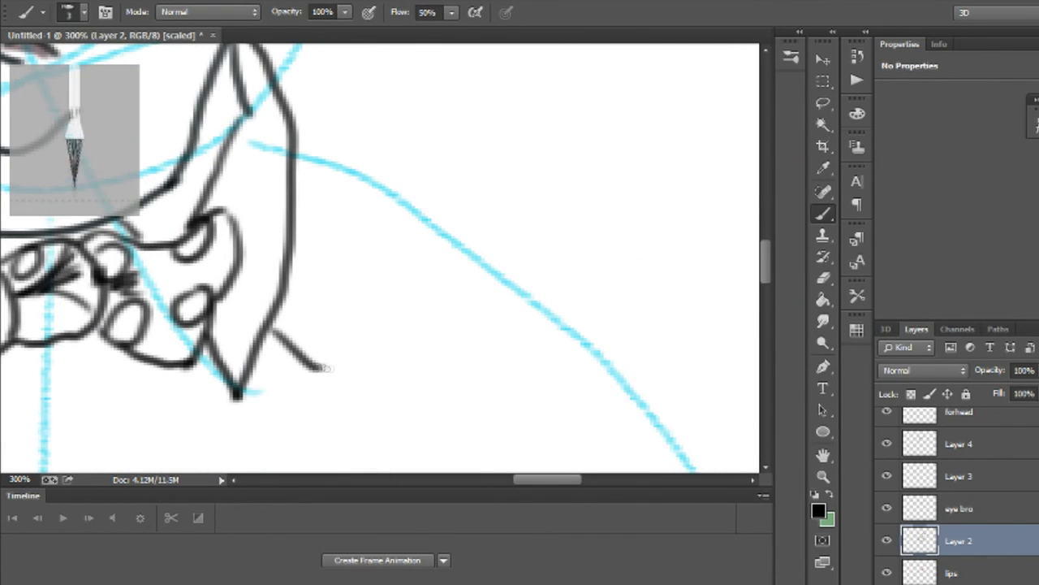
left_click_drag(323, 368, 380, 375)
left_click_drag(378, 159, 376, 363)
left_click_drag(762, 242, 764, 223)
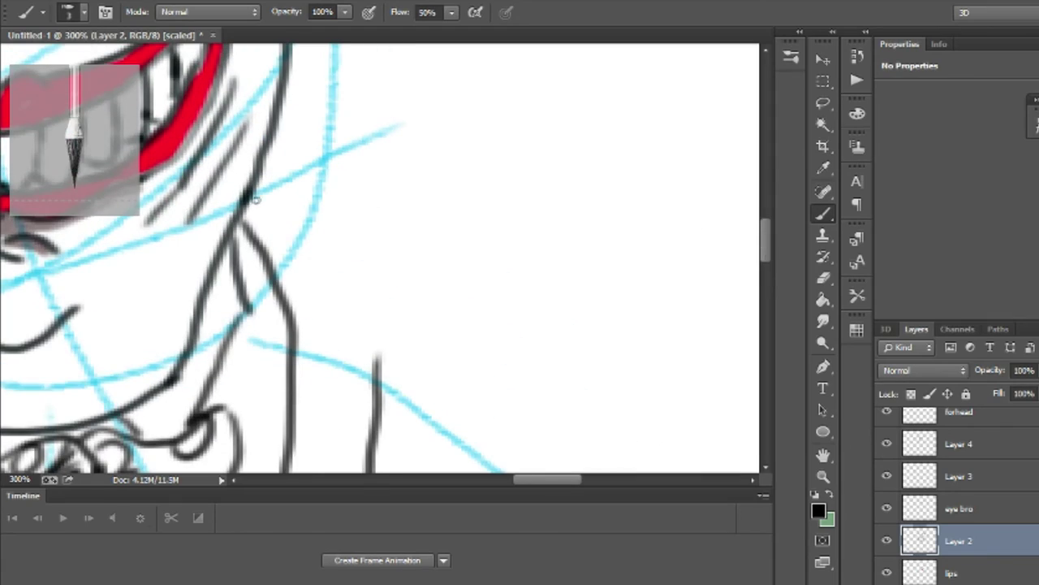
left_click_drag(253, 196, 380, 370)
Step: Draw a sloping shoulder line outward from each jacket collar, with a short fold on the left-hand shoulder
left_click_drag(766, 223, 783, 216)
left_click_drag(383, 316, 586, 419)
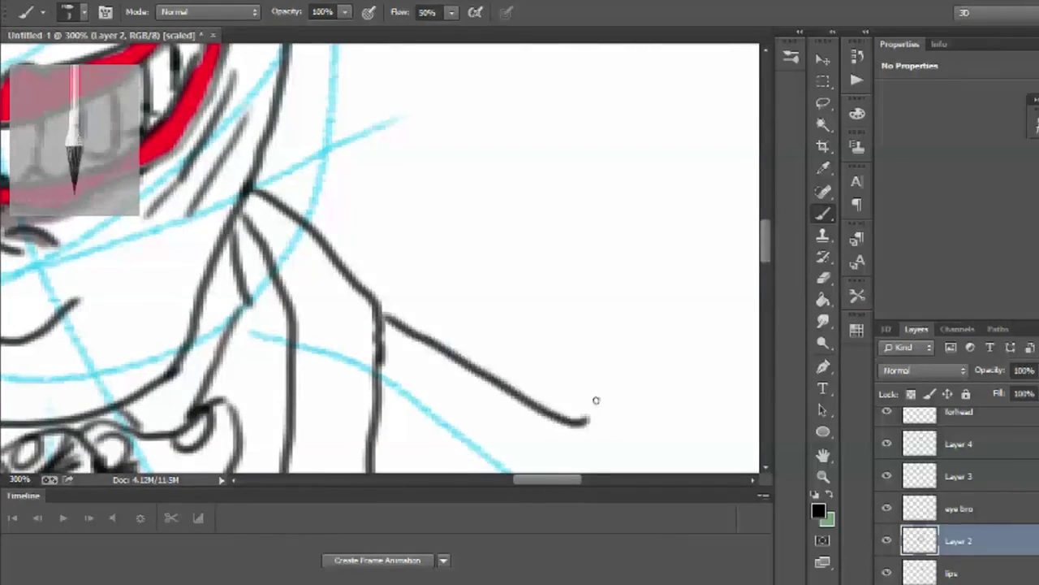
left_click_drag(554, 480, 458, 492)
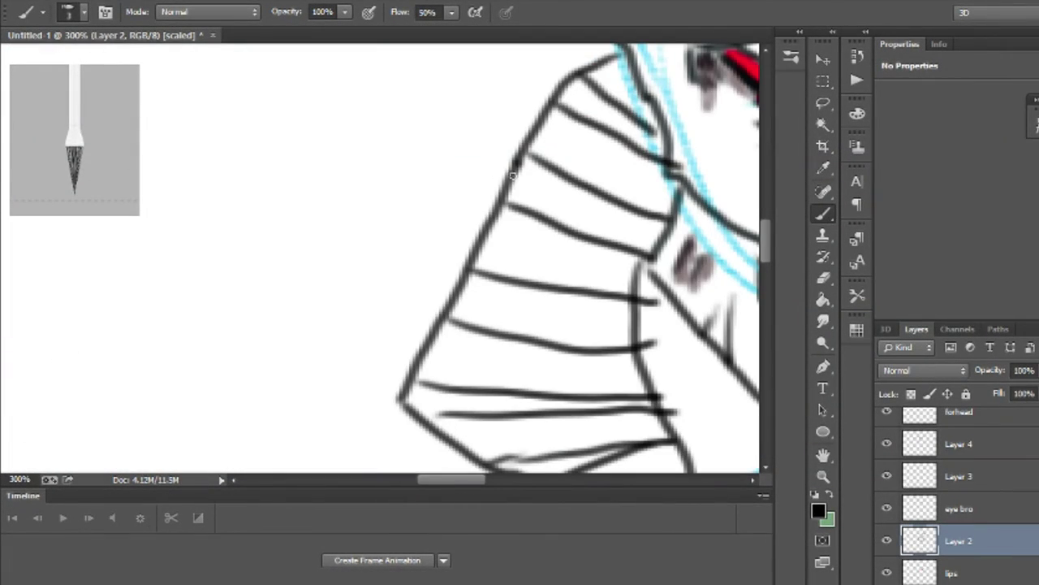
mouse_move(513, 173)
left_mouse_down()
mouse_move(357, 210)
mouse_move(83, 329)
left_mouse_up()
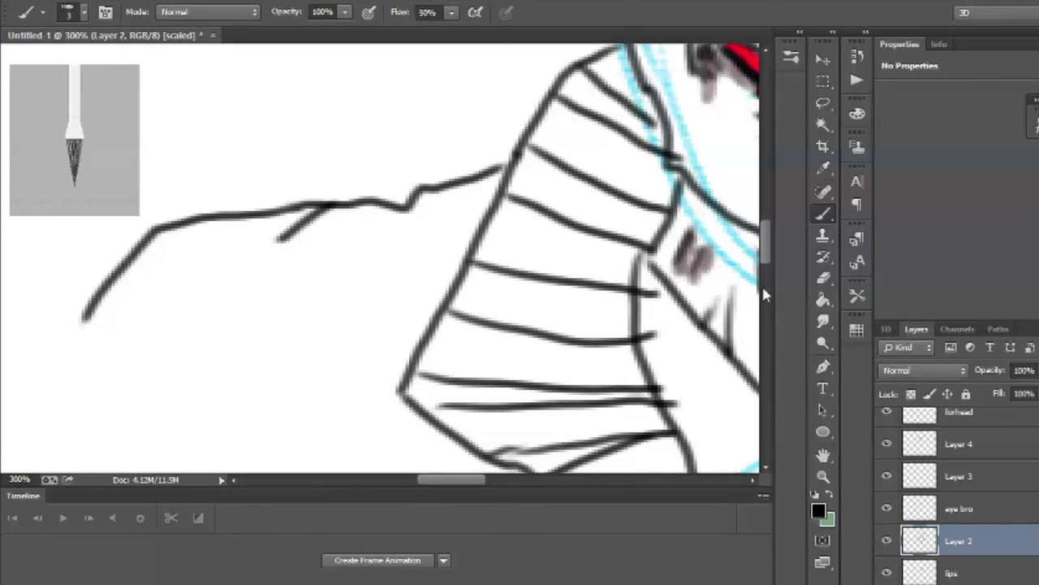
Step: Draw the two inner lapel edges running down from the shirt collar tips toward the centre of the chest
left_click_drag(450, 479, 544, 482)
left_click_drag(766, 246, 768, 282)
left_click_drag(556, 480, 519, 487)
mouse_move(172, 262)
left_mouse_down()
mouse_move(188, 333)
mouse_move(301, 505)
left_mouse_up()
scroll(674, 268, "down", 3)
left_click_drag(622, 118, 567, 391)
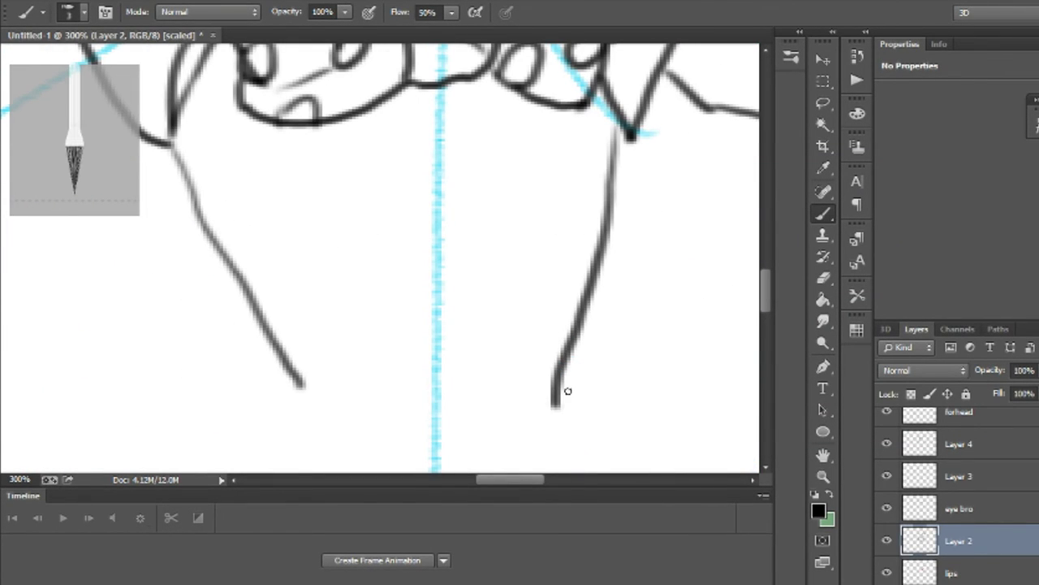
Step: Draw the curved outer edge of the right-hand lapel and join it to the inner edge at a lower point
scroll(718, 141, "right", 7)
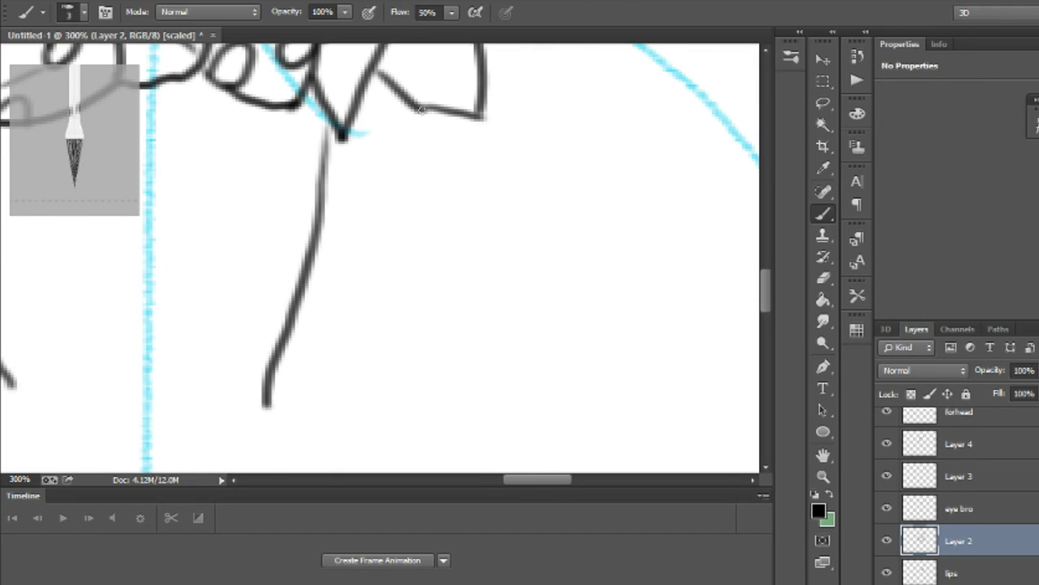
mouse_move(418, 109)
left_mouse_down()
mouse_move(302, 464)
mouse_move(275, 470)
left_mouse_up()
scroll(765, 302, "down", 2)
left_click_drag(765, 304, 765, 313)
mouse_move(265, 210)
left_mouse_down()
mouse_move(244, 310)
mouse_move(281, 287)
left_mouse_up()
Step: Draw the curved outer edge of the left-hand lapel and extend its inner edge to meet it at a point
mouse_move(521, 482)
left_mouse_down()
mouse_move(444, 485)
mouse_move(483, 486)
left_mouse_up()
mouse_move(768, 299)
left_mouse_down()
mouse_move(769, 268)
mouse_move(768, 287)
left_mouse_up()
mouse_move(364, 114)
left_mouse_down()
mouse_move(220, 225)
mouse_move(473, 469)
left_mouse_up()
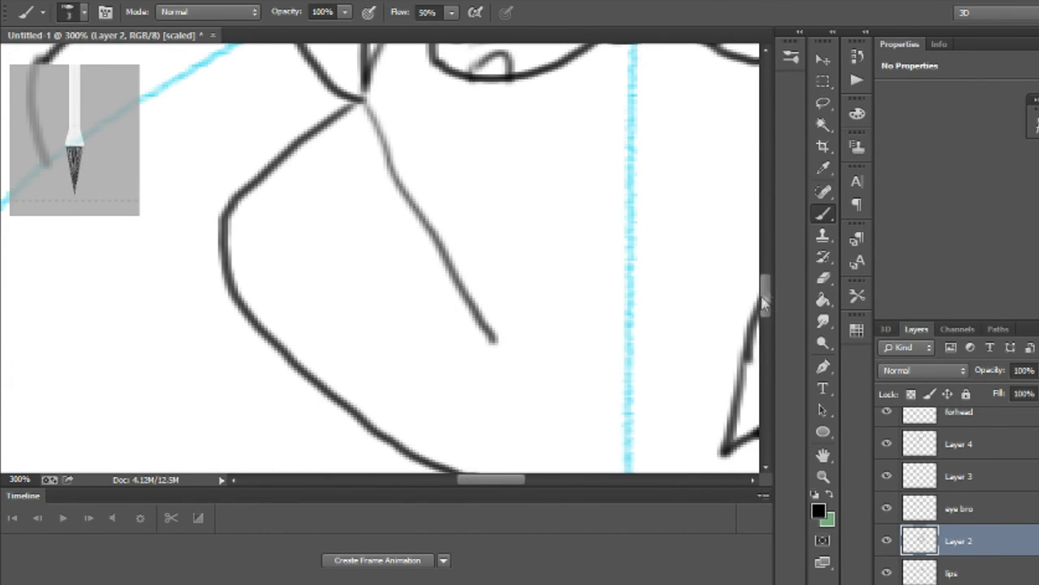
scroll(472, 454, "down", 3)
mouse_move(487, 122)
left_mouse_down()
mouse_move(492, 151)
mouse_move(463, 261)
left_mouse_up()
scroll(772, 283, "up", 2)
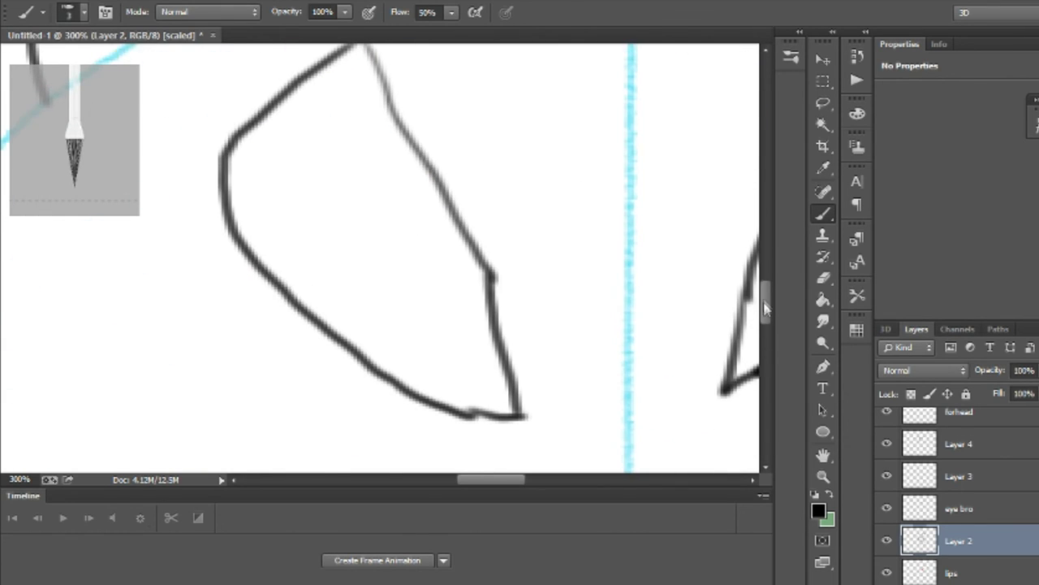
Step: Add short crease strokes on the temple and cheek beside the right-hand eye
scroll(732, 283, "up", 2)
left_click(823, 477)
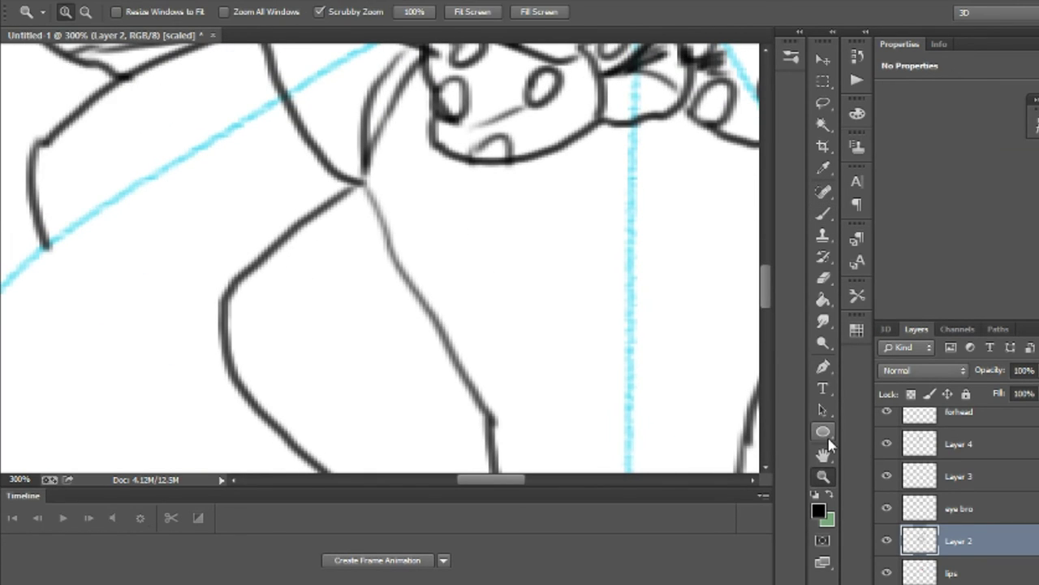
left_click(472, 11)
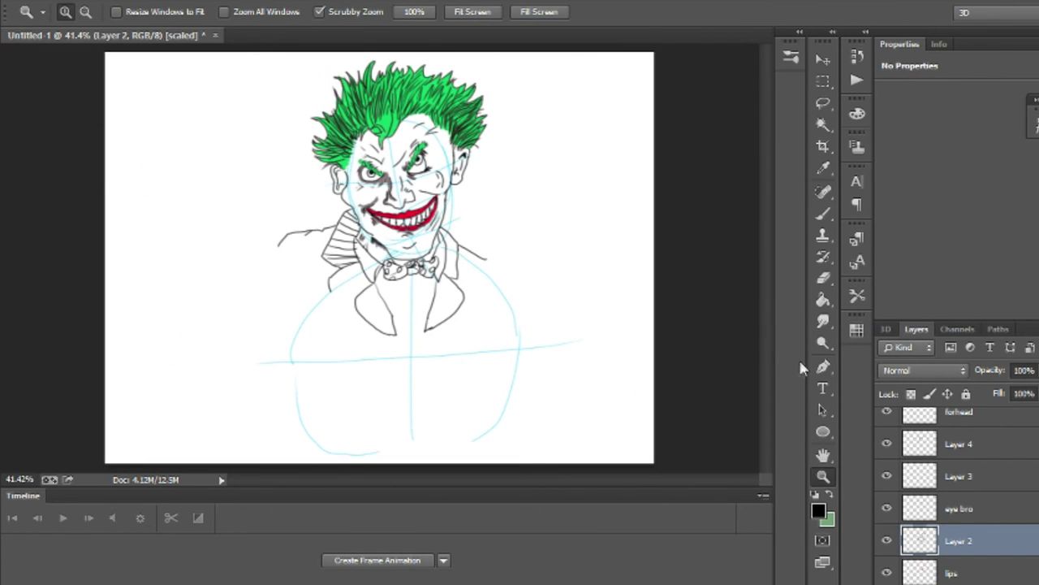
left_click(439, 150)
left_click(439, 150)
left_click(439, 150)
left_click(438, 150)
left_click_drag(769, 201, 768, 184)
left_click(822, 215)
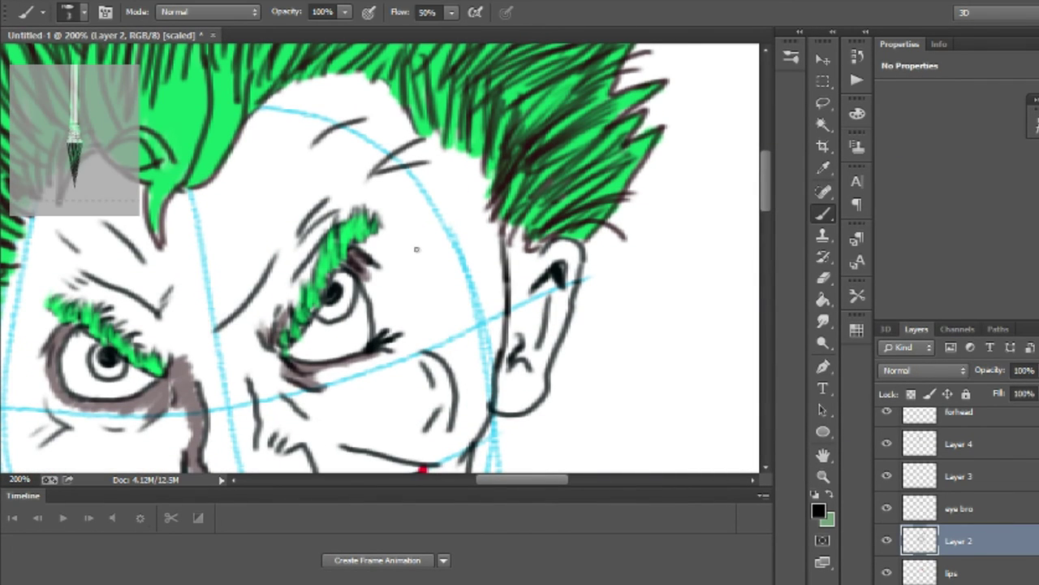
mouse_move(415, 249)
left_mouse_down()
mouse_move(419, 318)
mouse_move(441, 333)
left_mouse_up()
left_click_drag(470, 327, 455, 328)
Step: Hide the temp layer holding the cyan guides, and toggle the lips and Layer 2 layers off and on
mouse_move(768, 188)
left_mouse_down()
mouse_move(767, 233)
mouse_move(777, 200)
mouse_move(766, 288)
mouse_move(775, 260)
left_mouse_up()
left_click(974, 505)
left_click(958, 540)
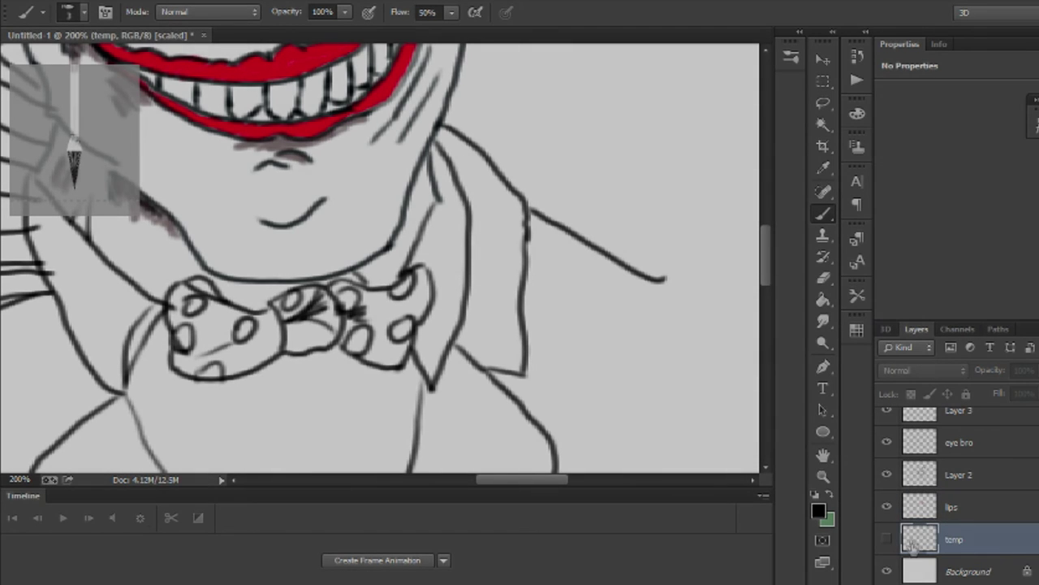
scroll(958, 520, "up", 4)
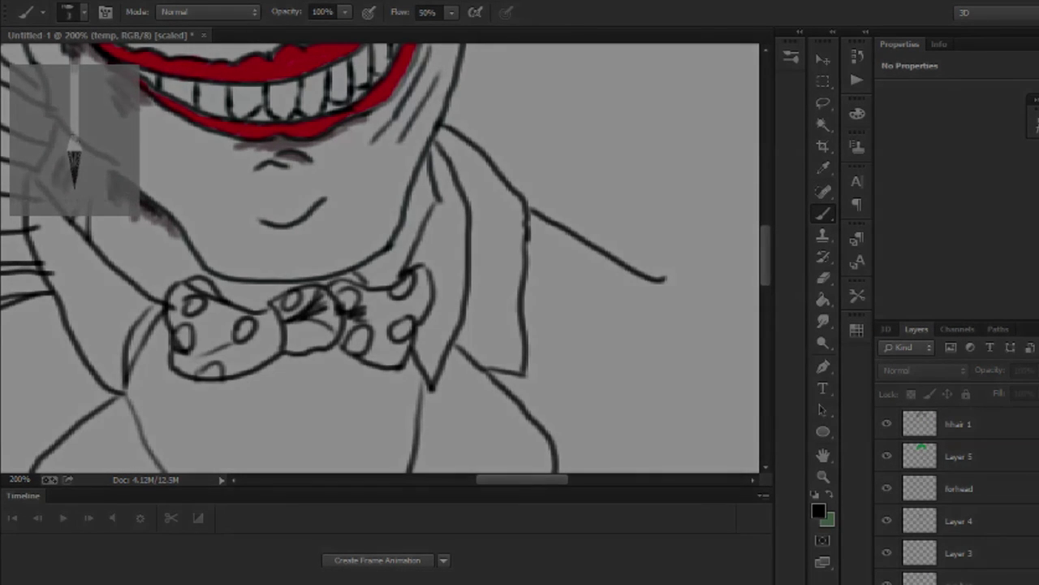
scroll(934, 520, "down", 4)
left_click(887, 538)
left_click(886, 508)
left_click(886, 508)
left_click(886, 476)
left_click(886, 476)
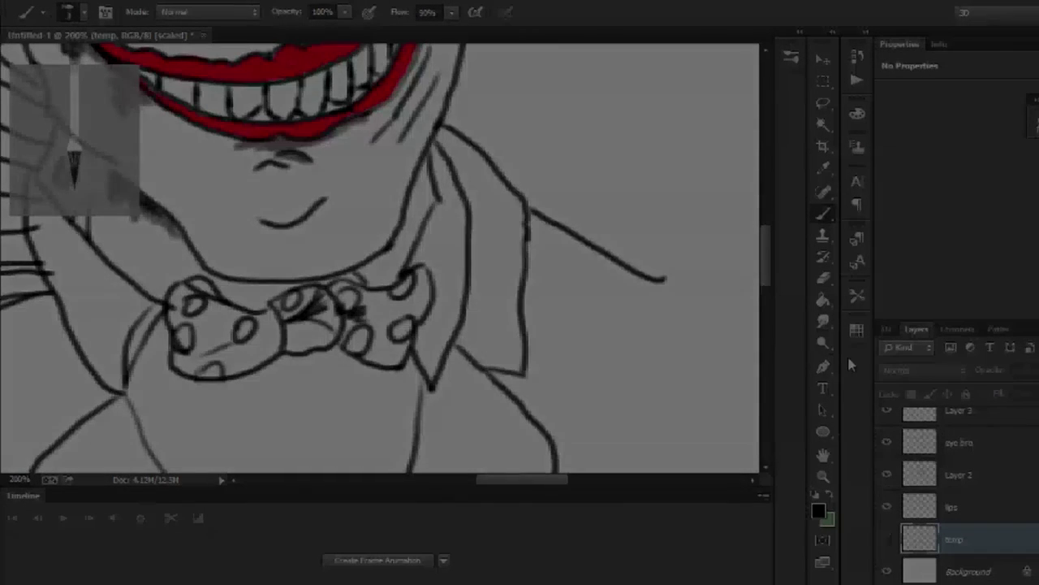
Step: Fit the whole drawing in view and handwrite the artist's signature below the right-hand lapel on a new layer above temp
left_click(823, 477)
left_click(476, 16)
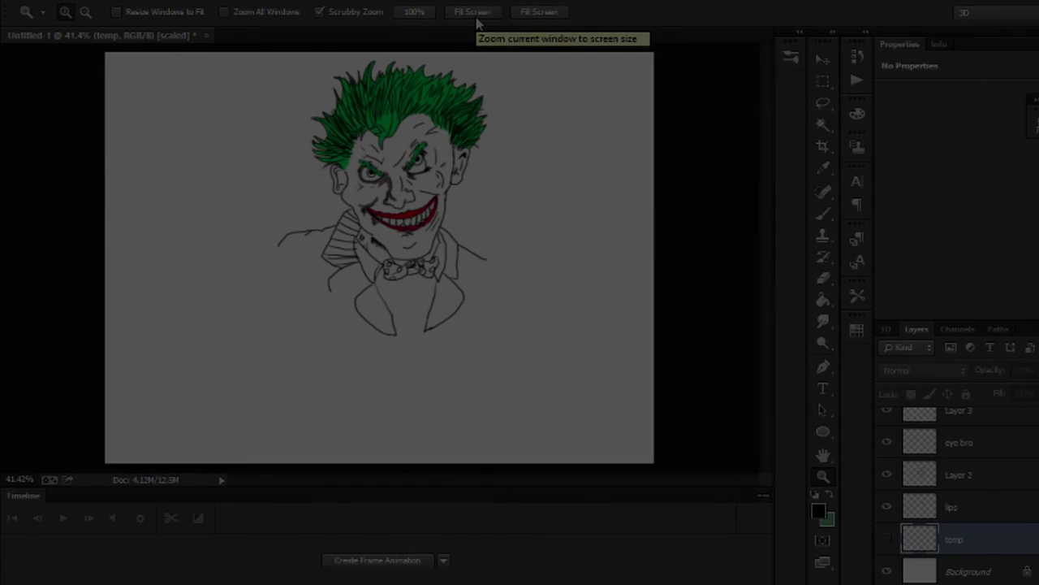
key("b")
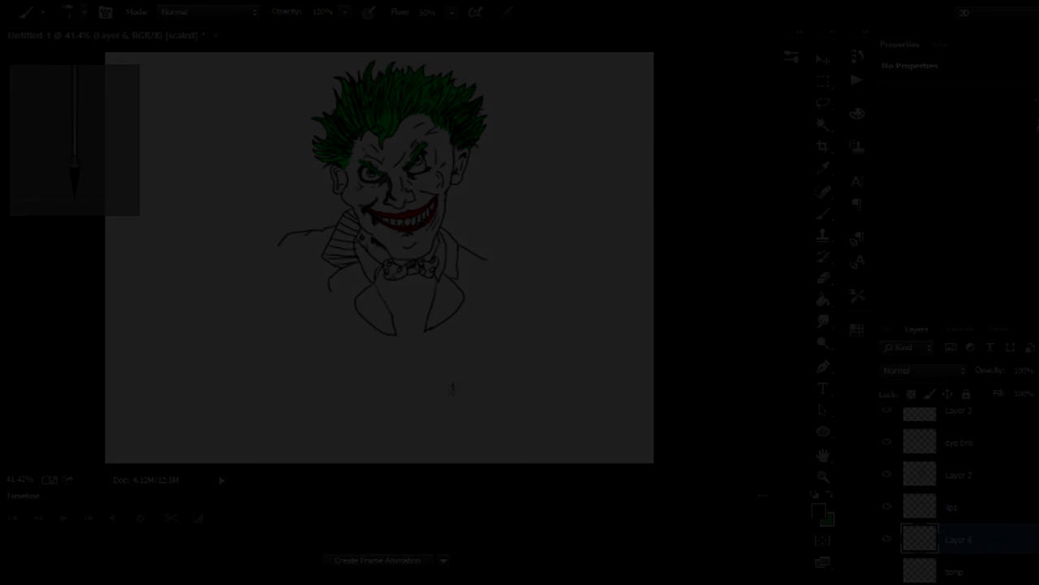
left_click_drag(449, 398, 499, 322)
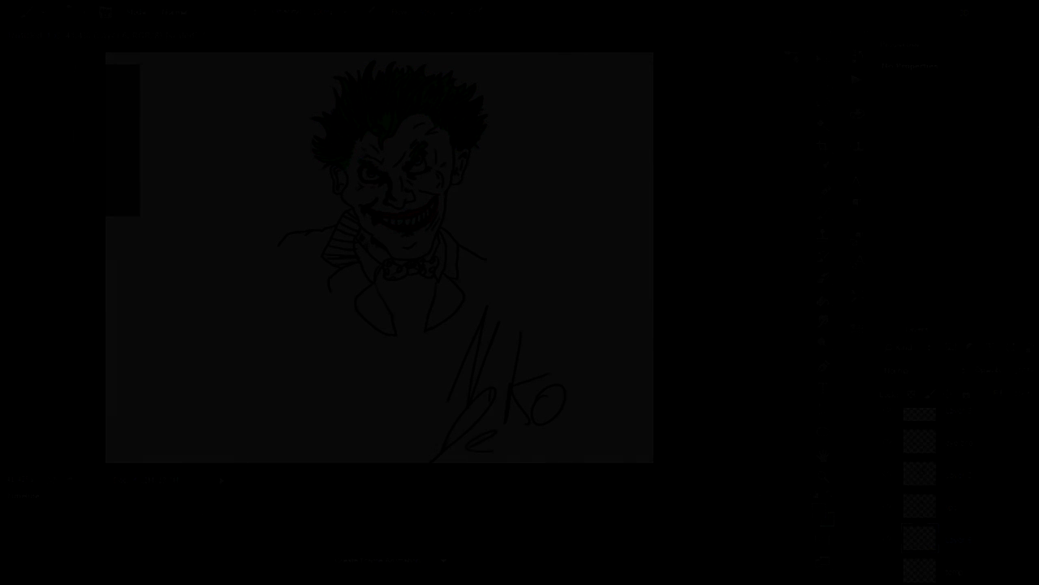